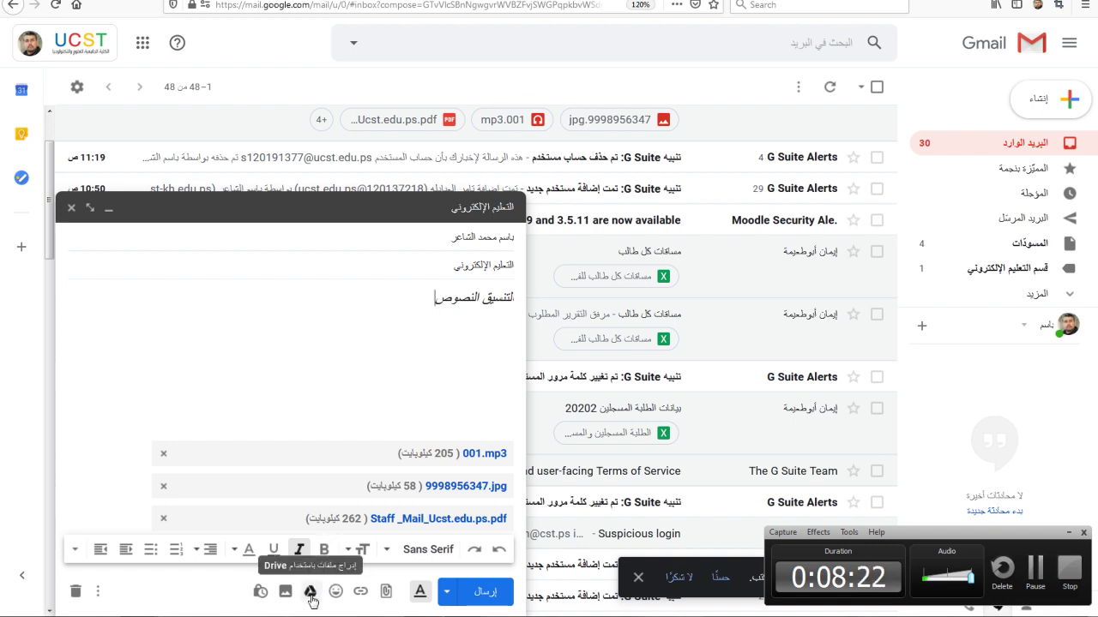
Step: Insert Moodle Teachers and Creating Online Courses.mp4 from the المحاضرات الصوتية folder as a Drive link
{"action": "left_click", "coordinate": [311, 594]}
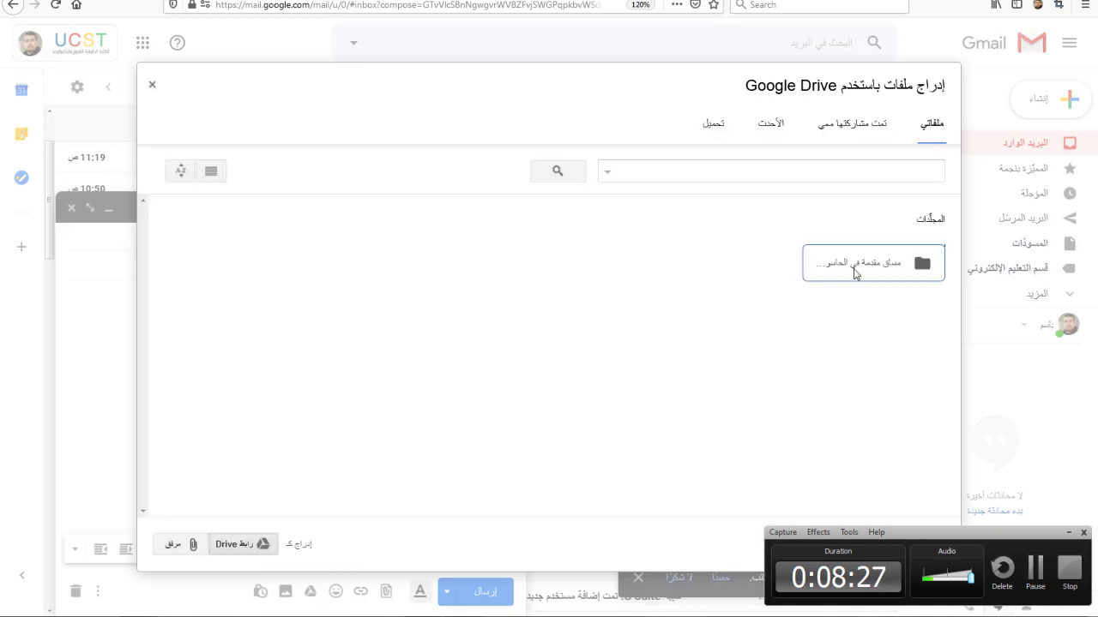
{"action": "double_click", "coordinate": [854, 269]}
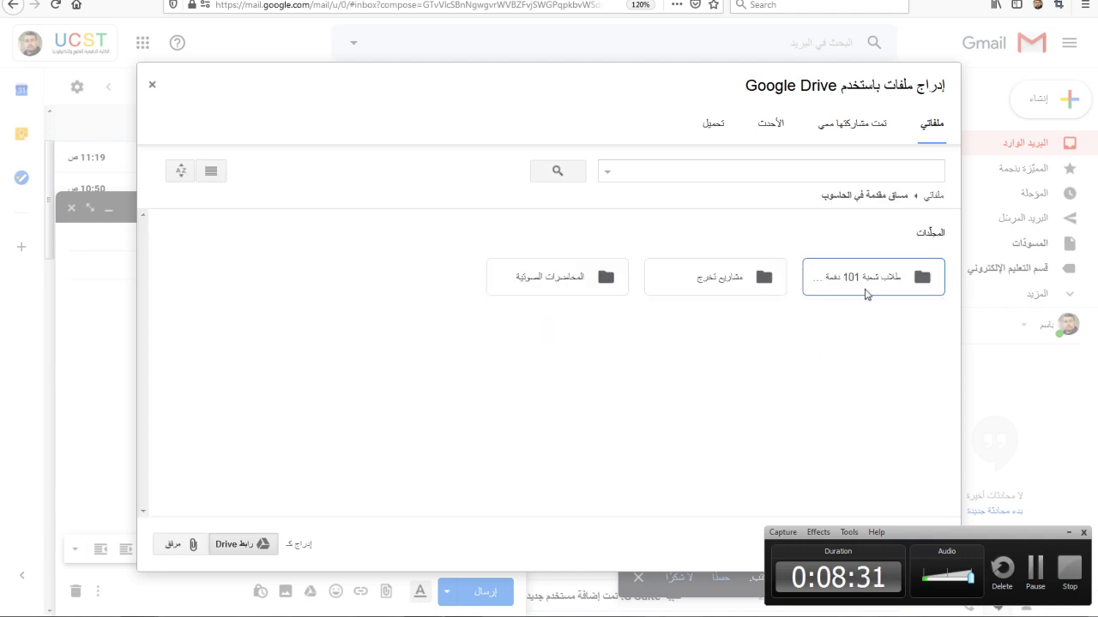
{"action": "left_click", "coordinate": [725, 278]}
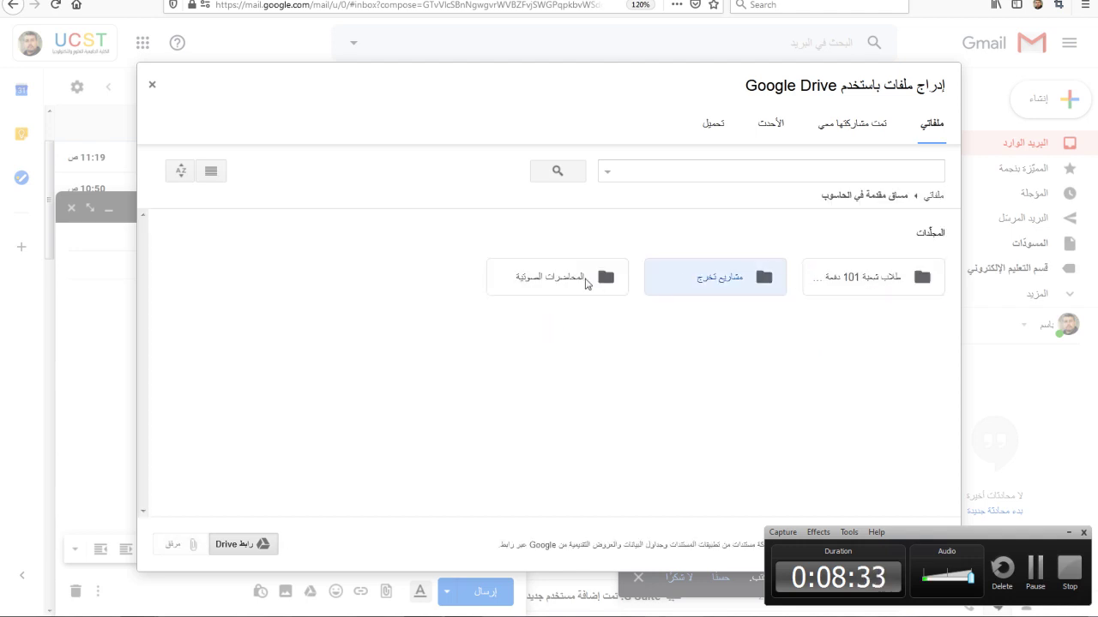
{"action": "double_click", "coordinate": [598, 278]}
{"action": "left_click", "coordinate": [861, 310]}
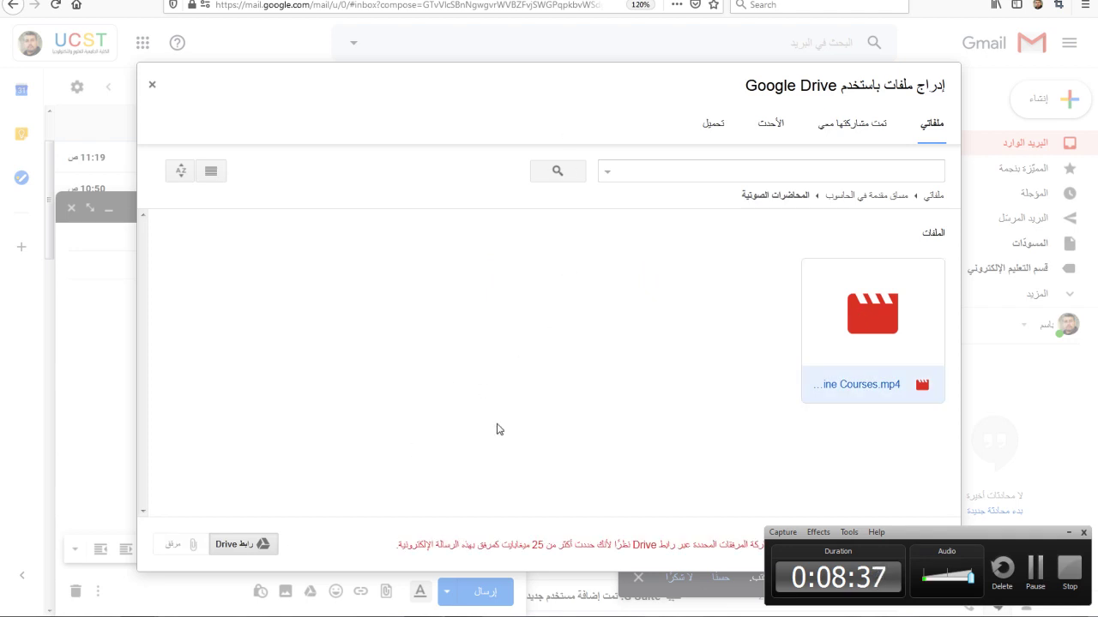
{"action": "left_click", "coordinate": [1069, 533]}
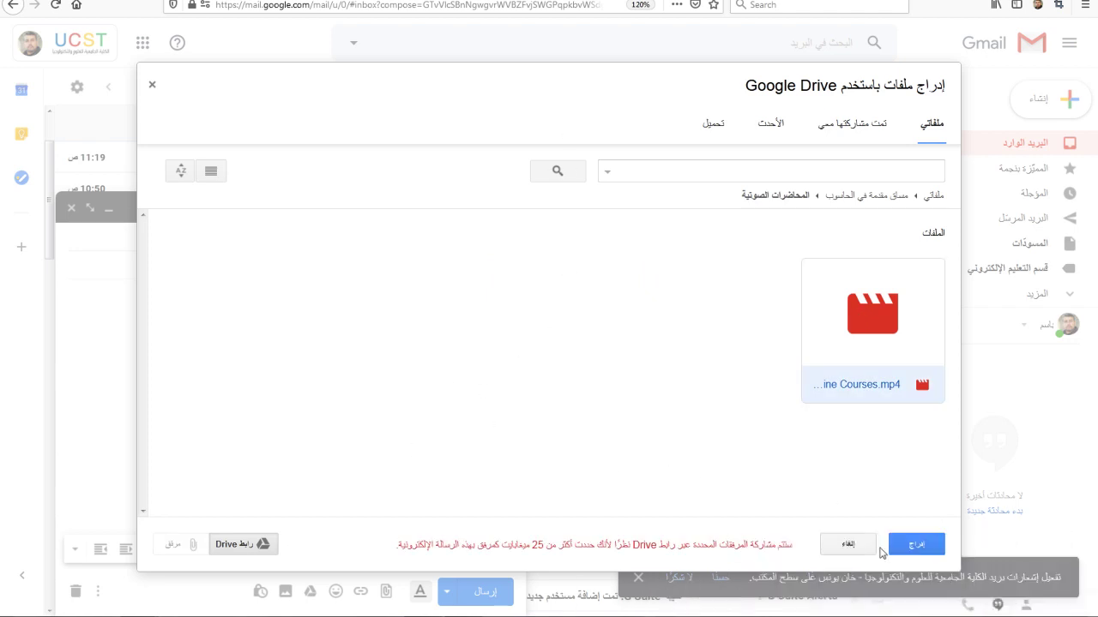
{"action": "left_click", "coordinate": [916, 545]}
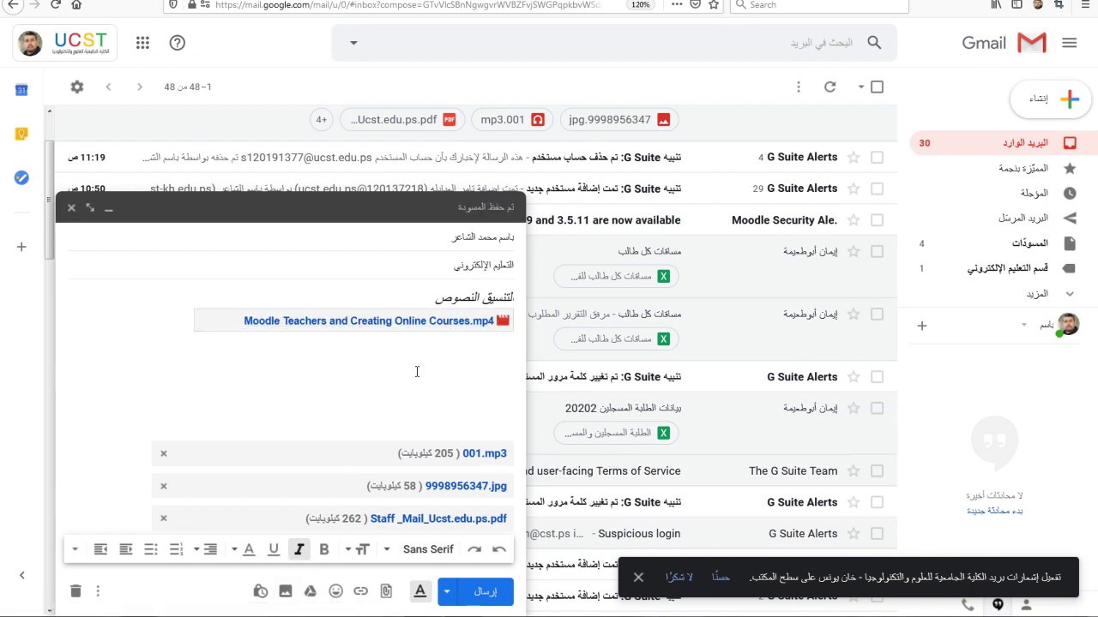
Step: Upload the Gmail UCST.EDUPS logo image from the computer inline into the email body
{"action": "left_click", "coordinate": [286, 594]}
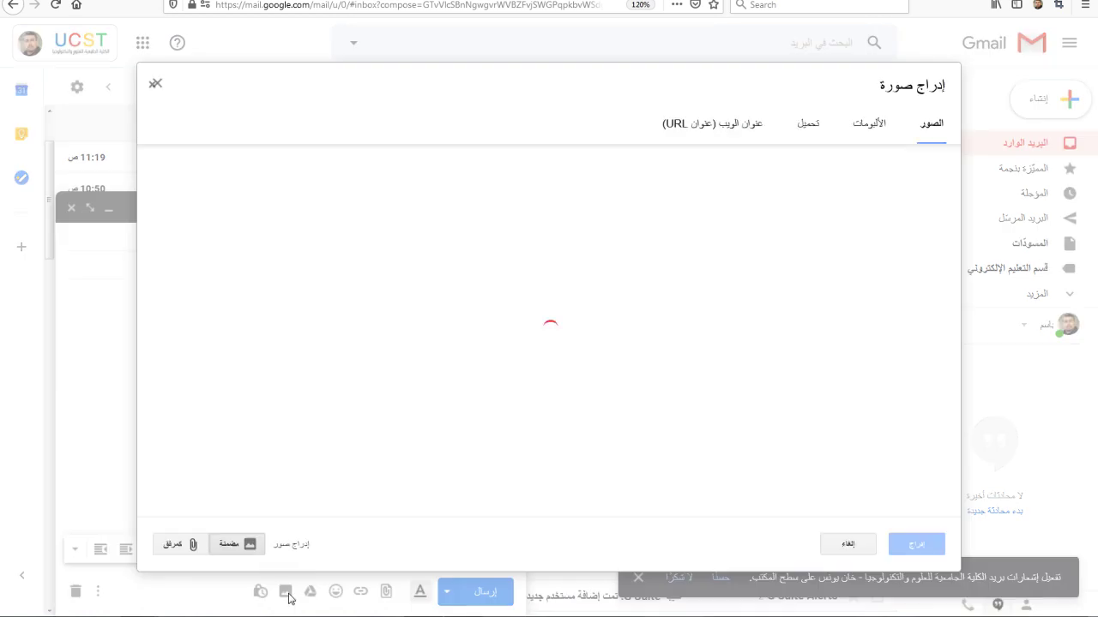
{"action": "left_click", "coordinate": [865, 127]}
{"action": "left_click", "coordinate": [810, 127]}
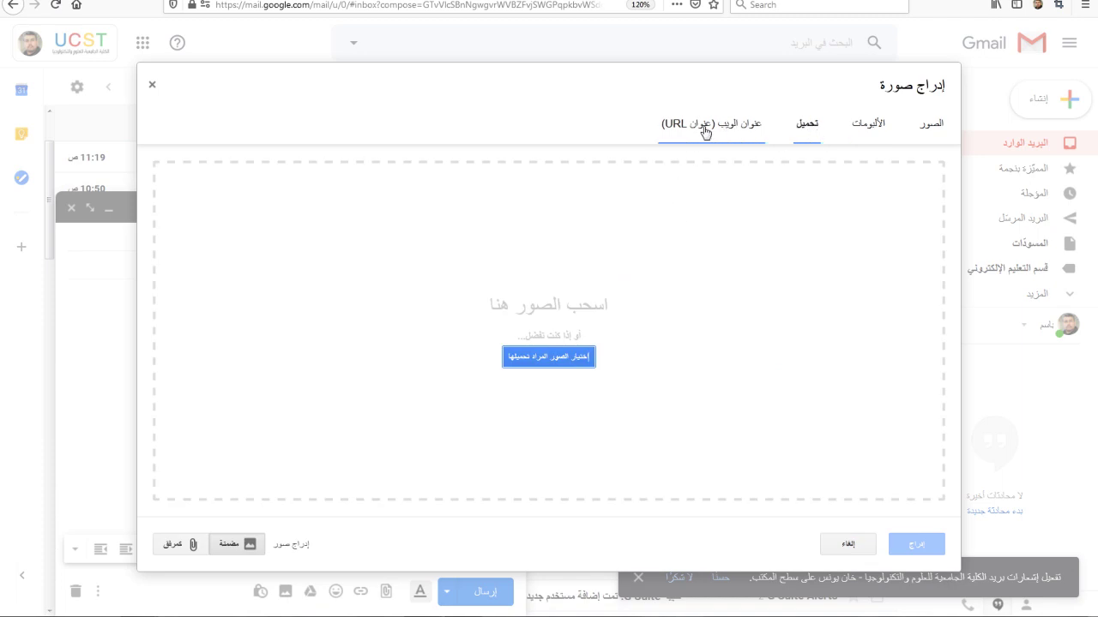
{"action": "left_click", "coordinate": [549, 357]}
{"action": "left_click", "coordinate": [541, 150]}
{"action": "double_click", "coordinate": [541, 150]}
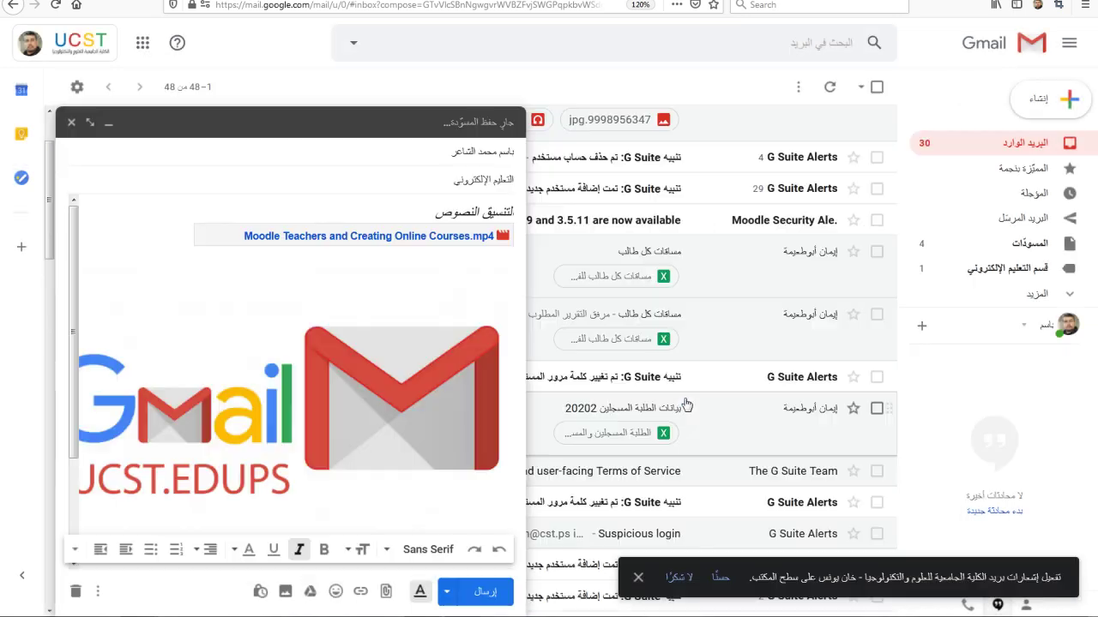
Step: Send the finished email with its attachments, video link and logo
{"action": "scroll", "coordinate": [340, 391], "scroll_direction": "up", "scroll_amount": 2}
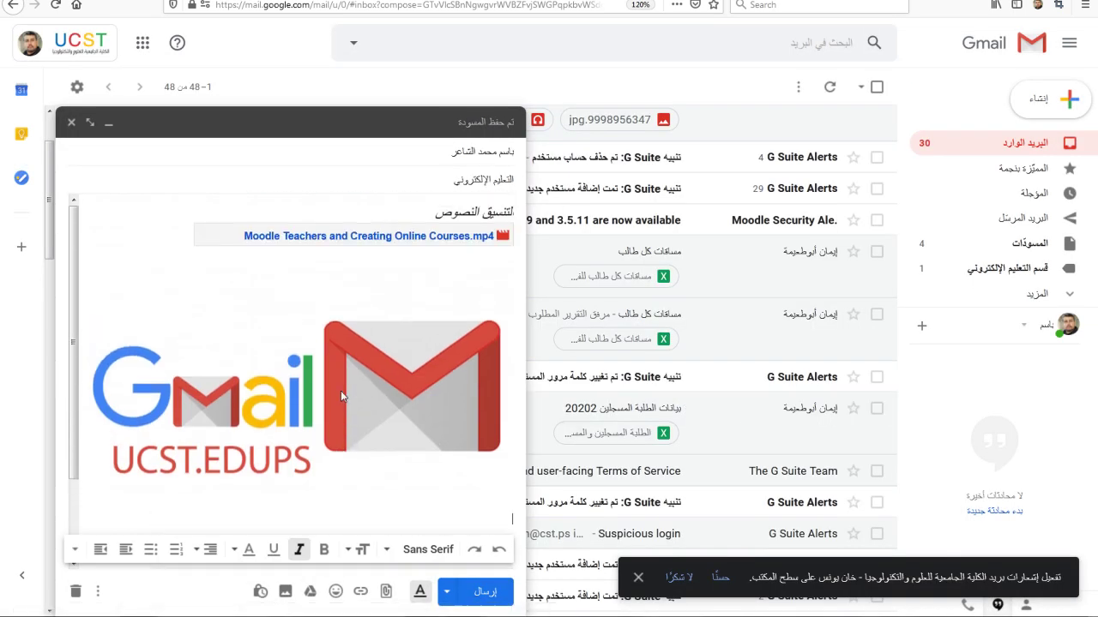
{"action": "scroll", "coordinate": [341, 392], "scroll_direction": "down", "scroll_amount": 2}
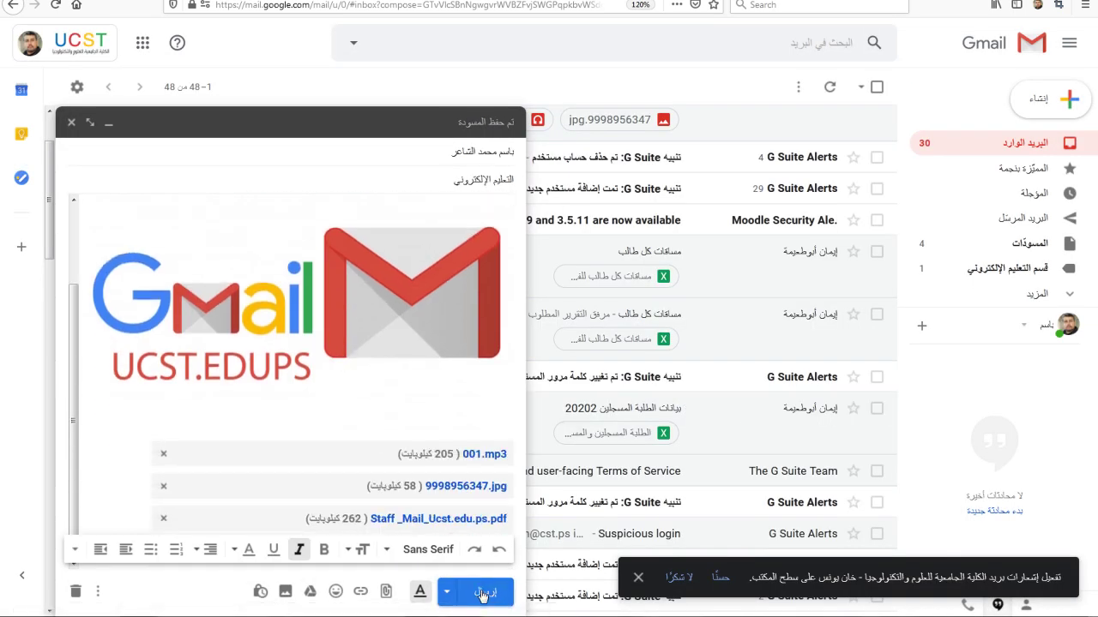
{"action": "left_click", "coordinate": [483, 593]}
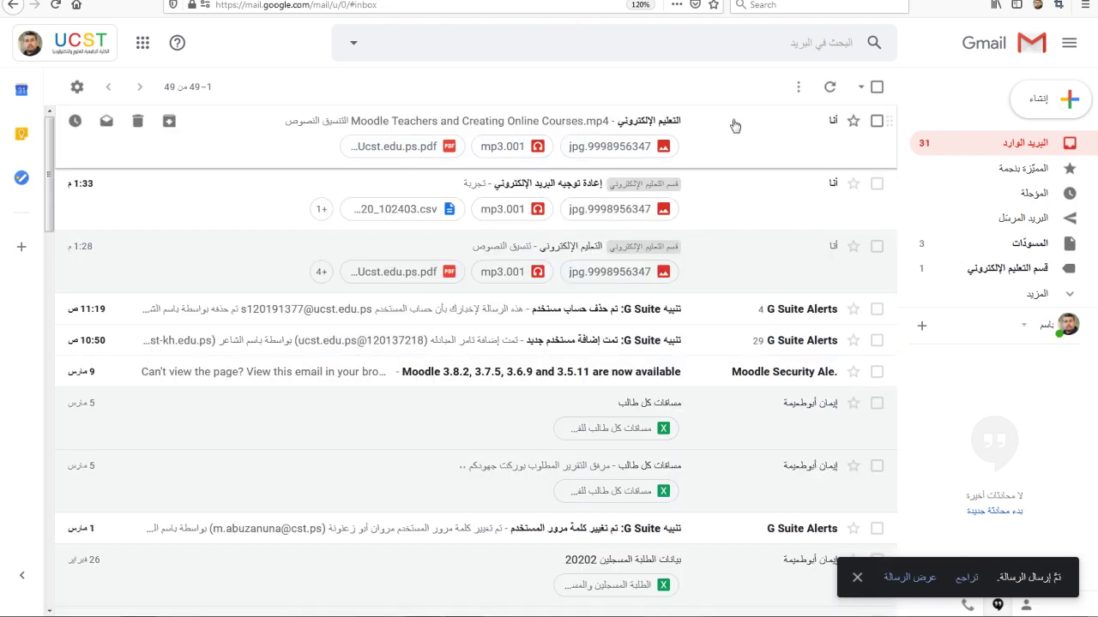
{"action": "left_click", "coordinate": [621, 125]}
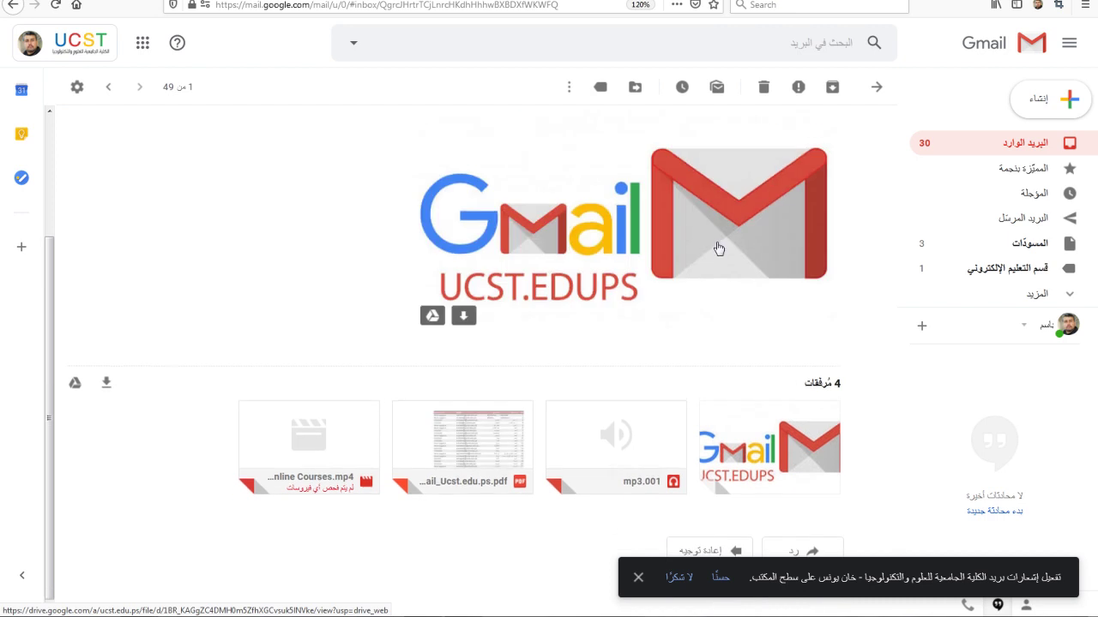
{"action": "scroll", "coordinate": [789, 238], "scroll_direction": "down", "scroll_amount": 3}
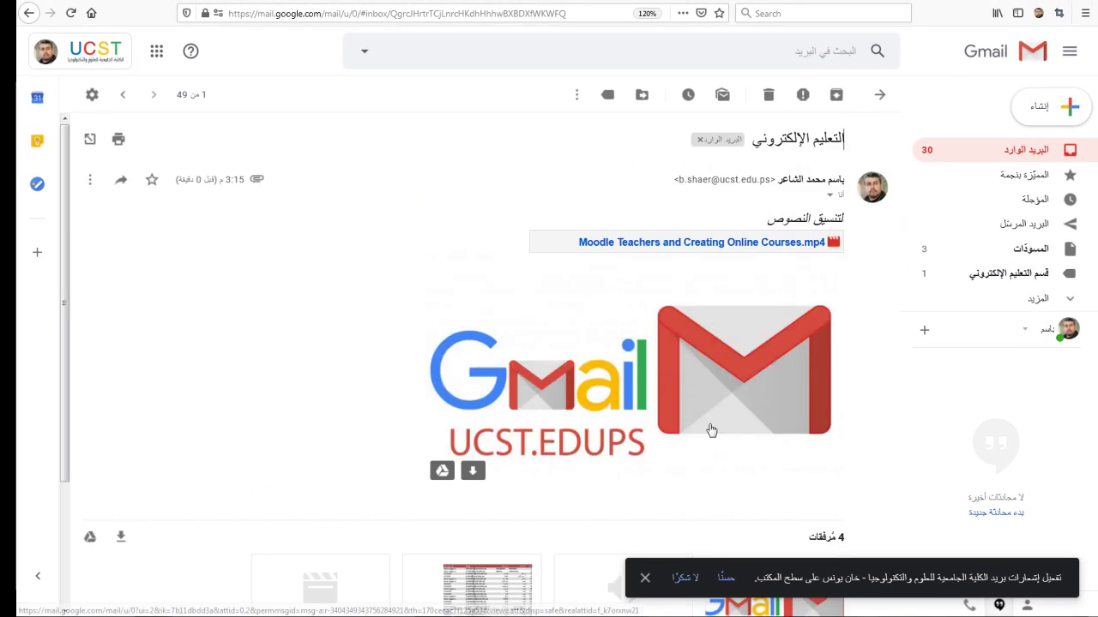
{"action": "scroll", "coordinate": [693, 365], "scroll_direction": "down", "scroll_amount": 3}
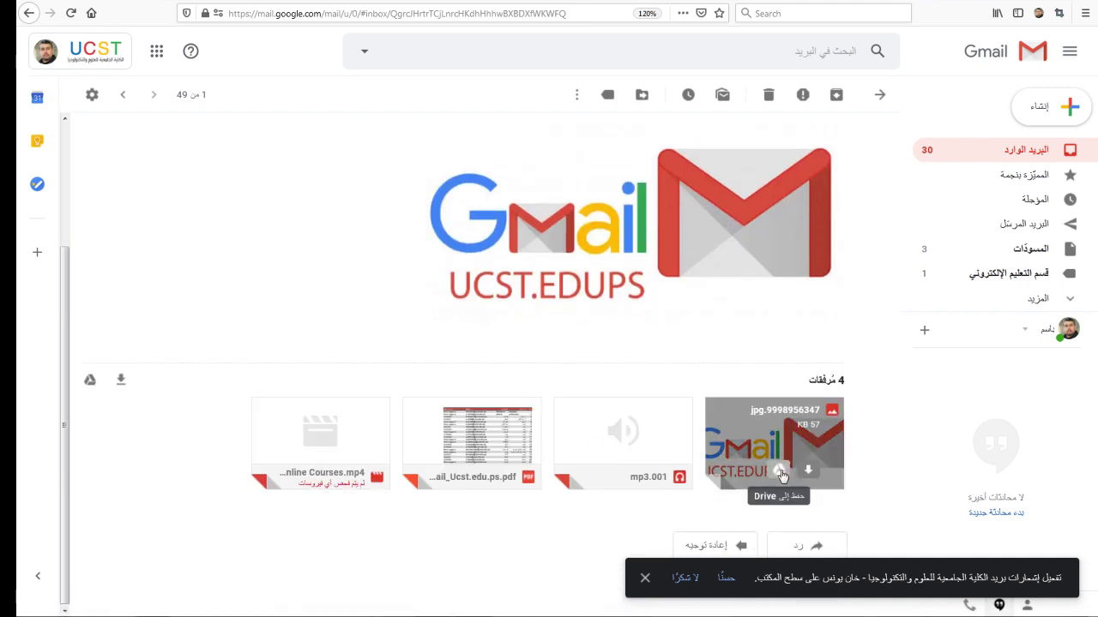
{"action": "mouse_move", "coordinate": [811, 446]}
{"action": "scroll", "coordinate": [780, 477], "scroll_direction": "up", "scroll_amount": 3}
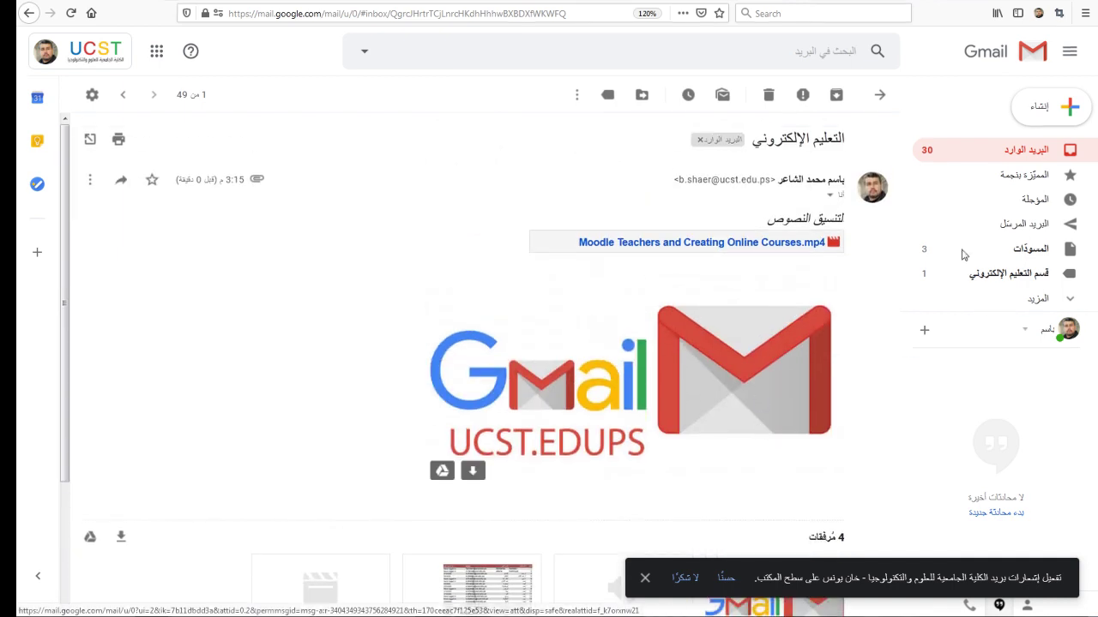
{"action": "left_click", "coordinate": [1025, 159]}
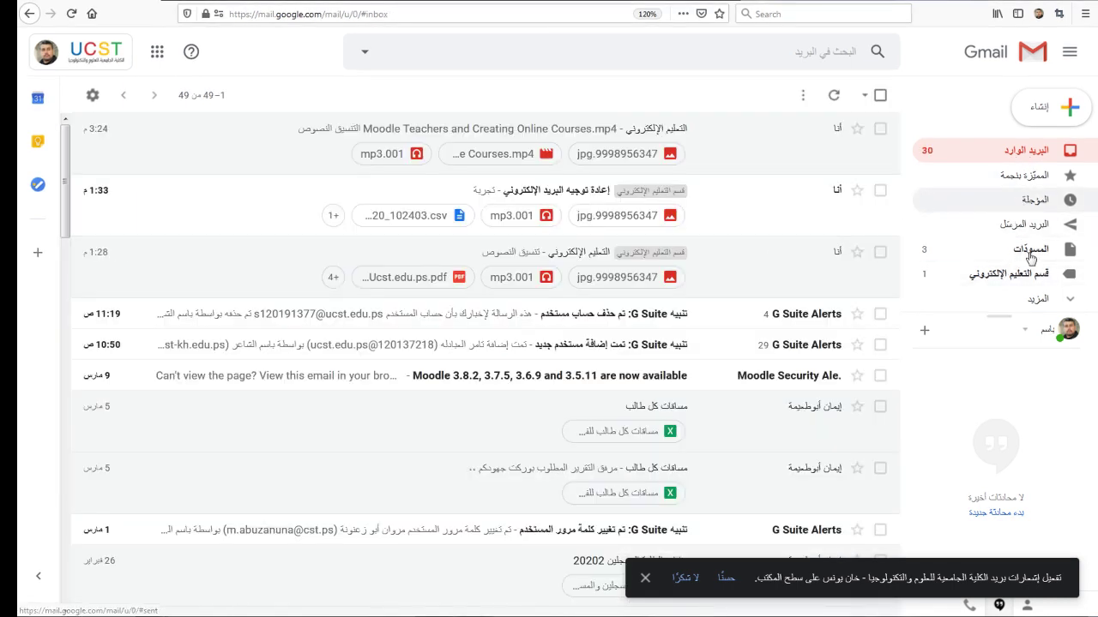
Step: Create a label named قسم مركز الحاسوب nested under قسم التعليم الإلكتروني
{"action": "left_click", "coordinate": [1039, 299]}
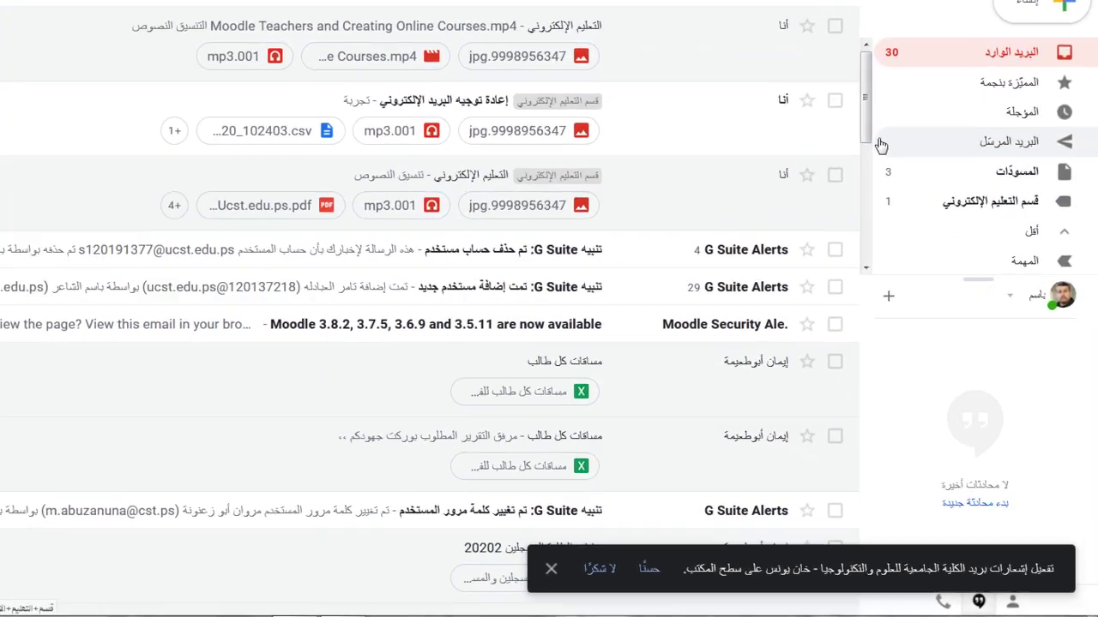
{"action": "left_click_drag", "start_coordinate": [864, 137], "coordinate": [863, 263]}
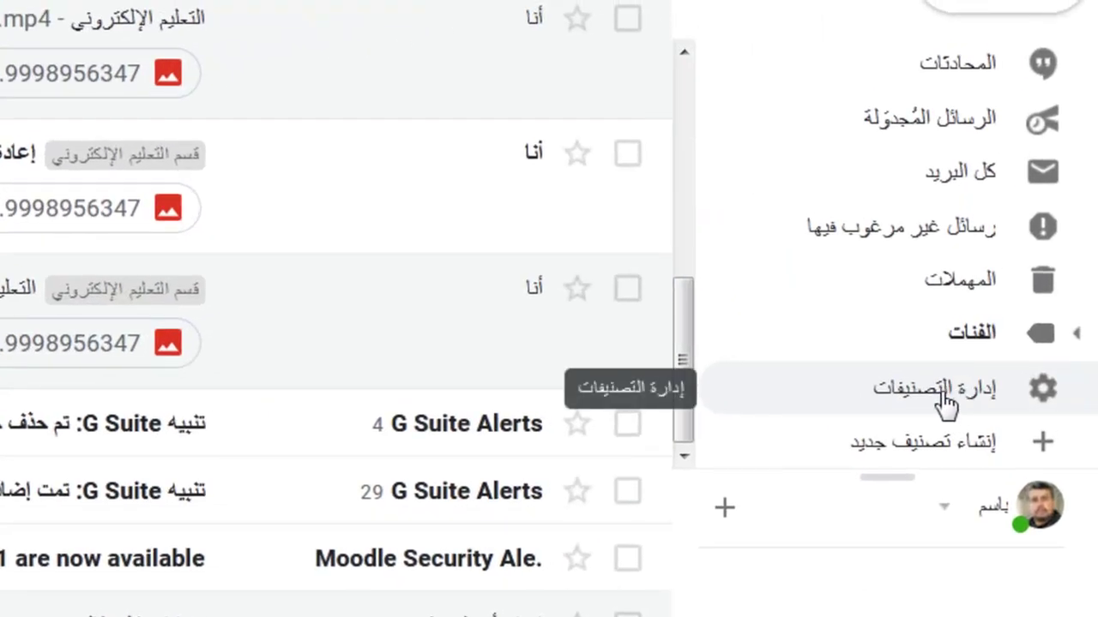
{"action": "left_click", "coordinate": [953, 453]}
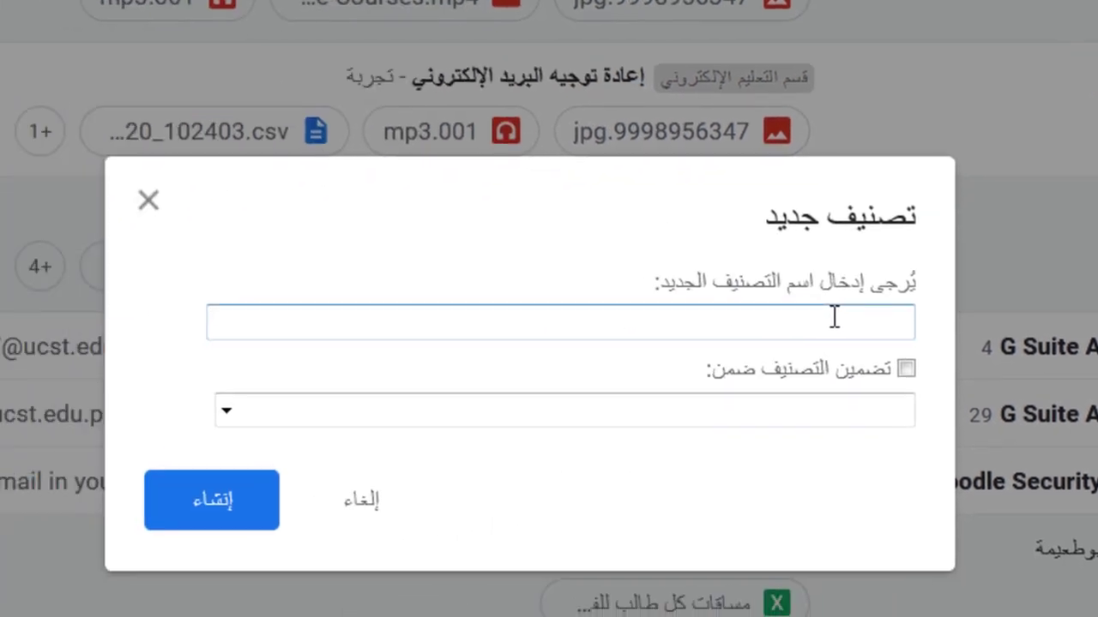
{"action": "type", "text": "rsl"}
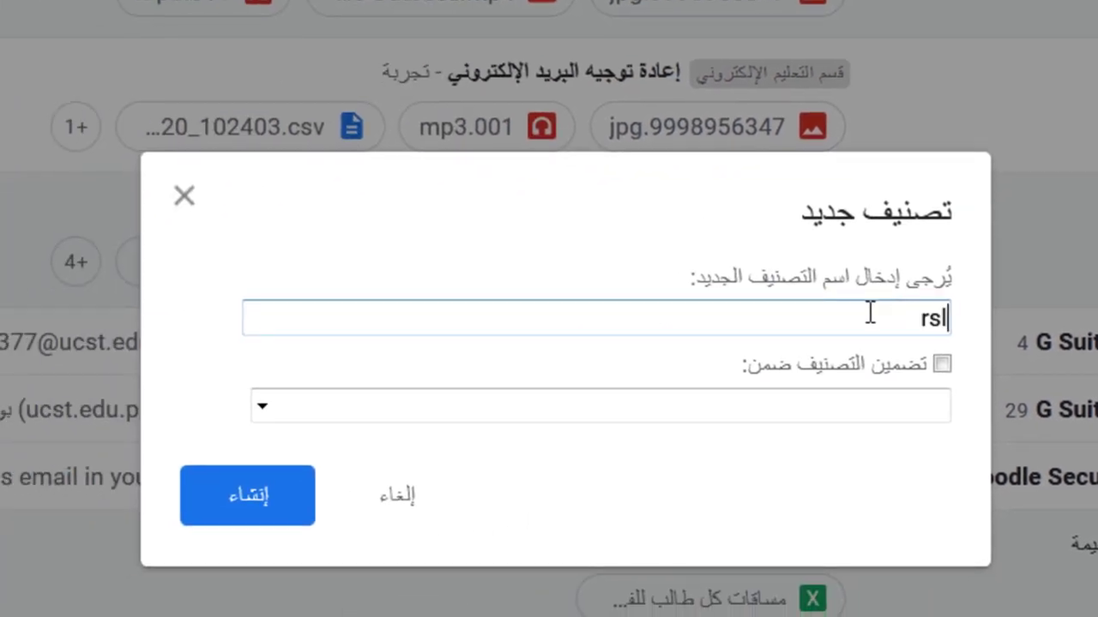
{"action": "key", "text": "BackSpace"}
{"action": "key", "text": "BackSpace"}
{"action": "key", "text": "BackSpace"}
{"action": "type", "text": "قسم مركز الحاسوب"}
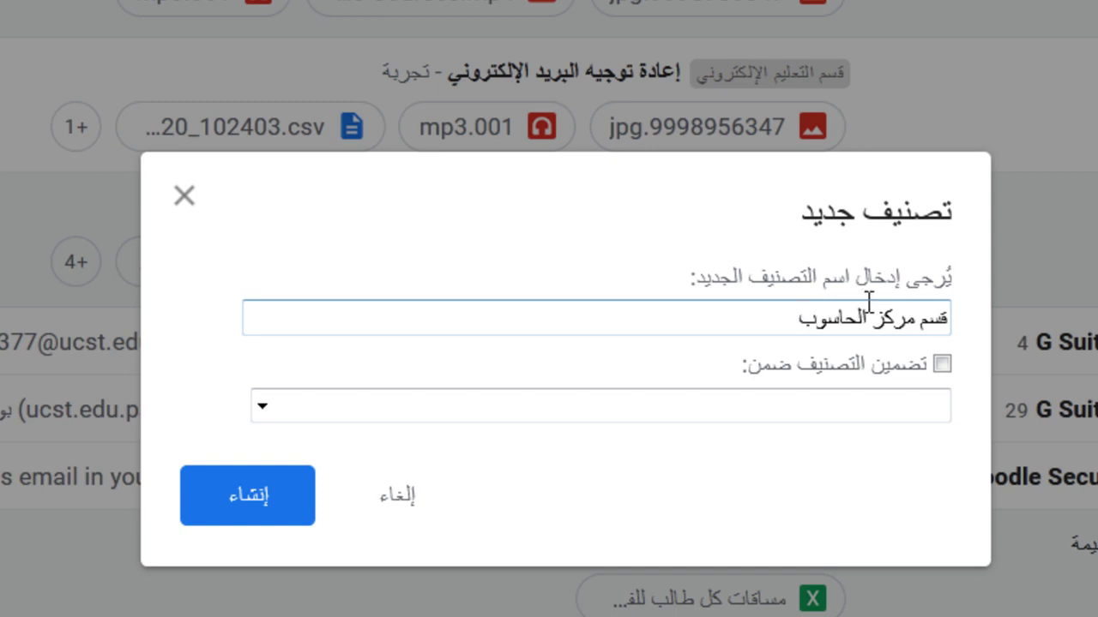
{"action": "left_click", "coordinate": [348, 396]}
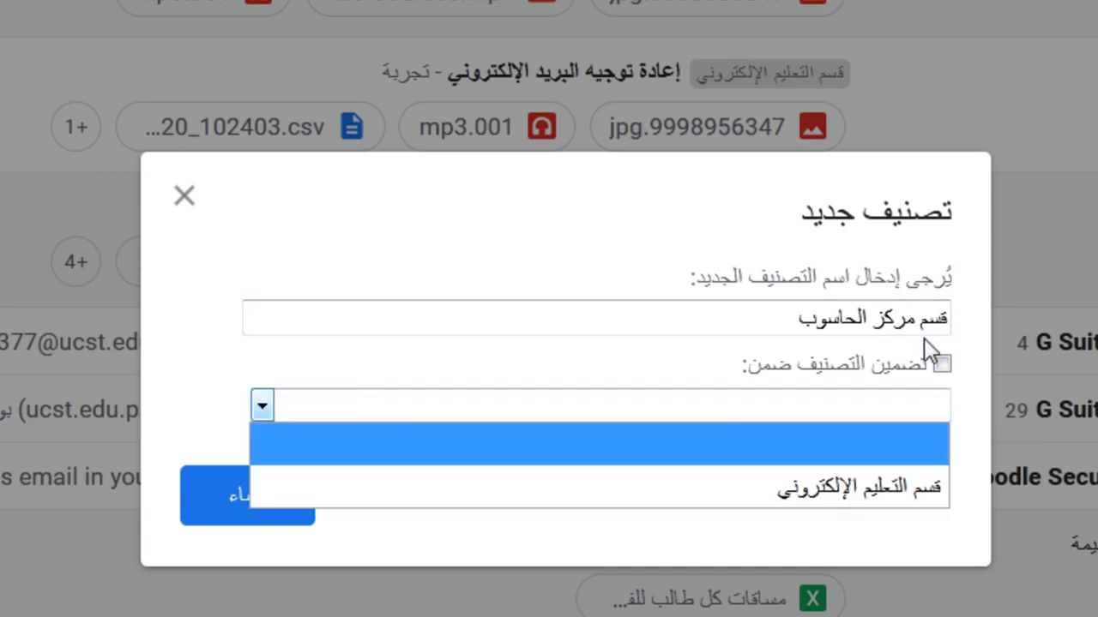
{"action": "left_click", "coordinate": [815, 485]}
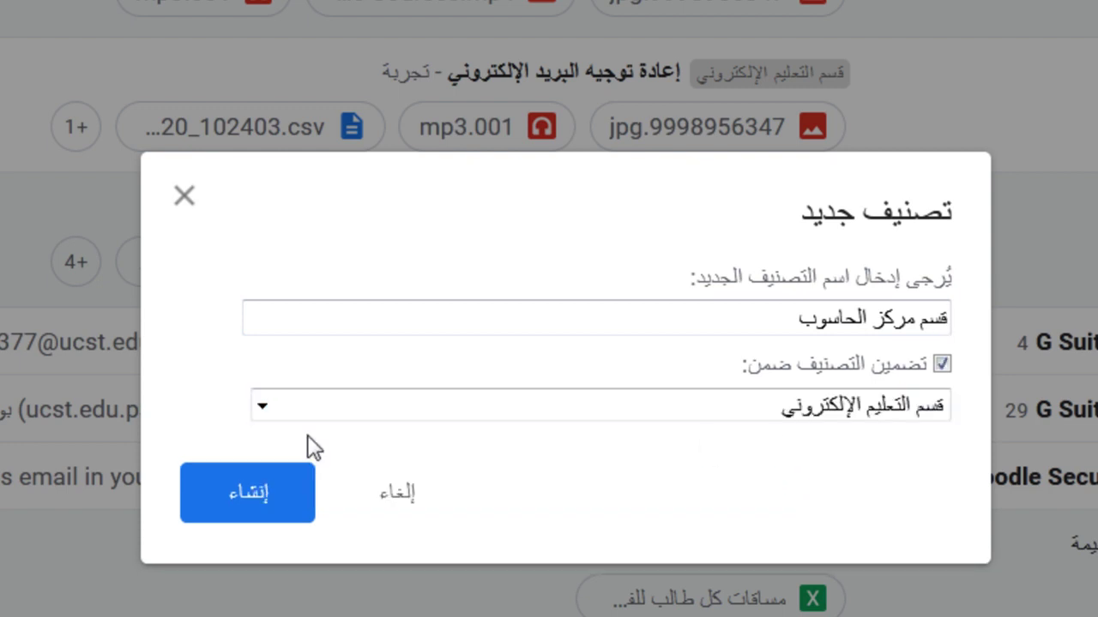
{"action": "left_click", "coordinate": [259, 494]}
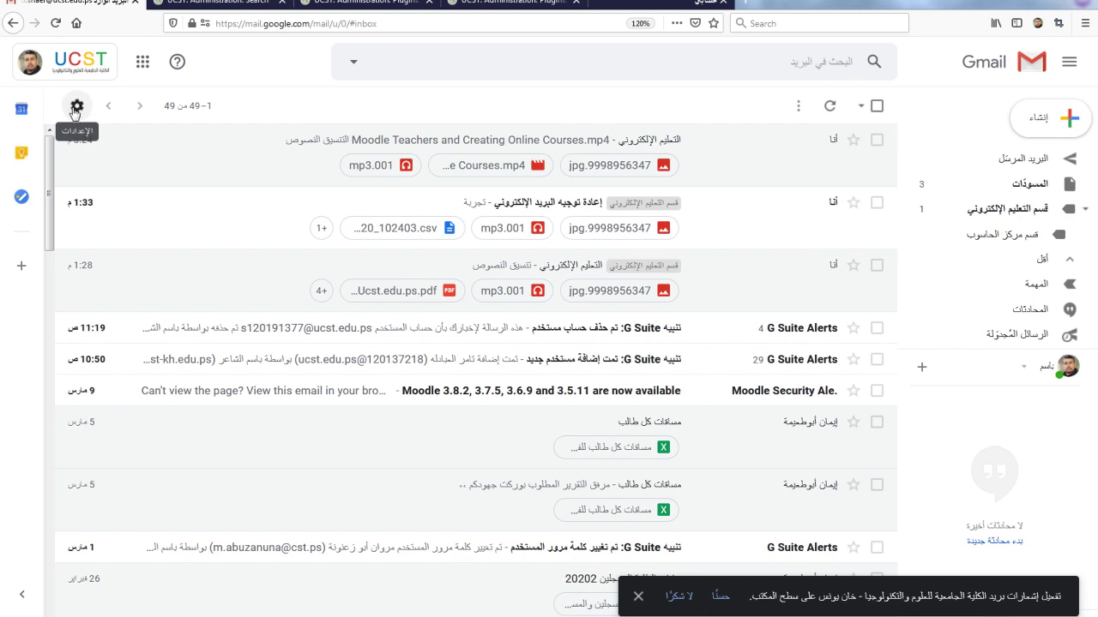
Step: Open Gmail's Forwarding and POP/IMAP settings and enter the colleague's e-mail as a forwarding address
{"action": "left_click", "coordinate": [75, 110]}
{"action": "left_click", "coordinate": [154, 195]}
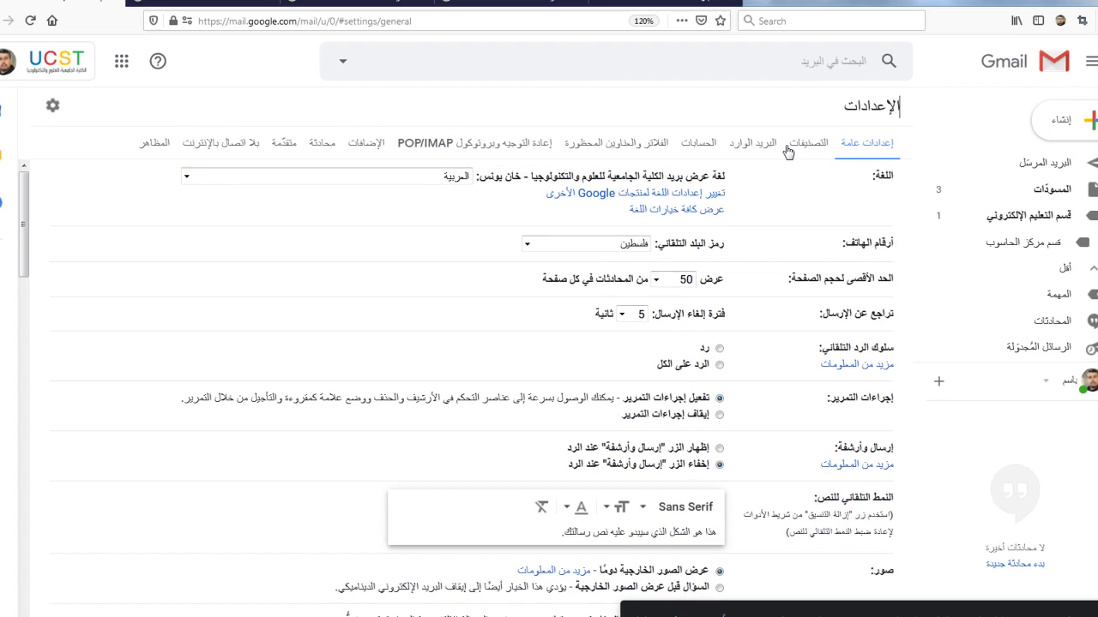
{"action": "left_click", "coordinate": [511, 142]}
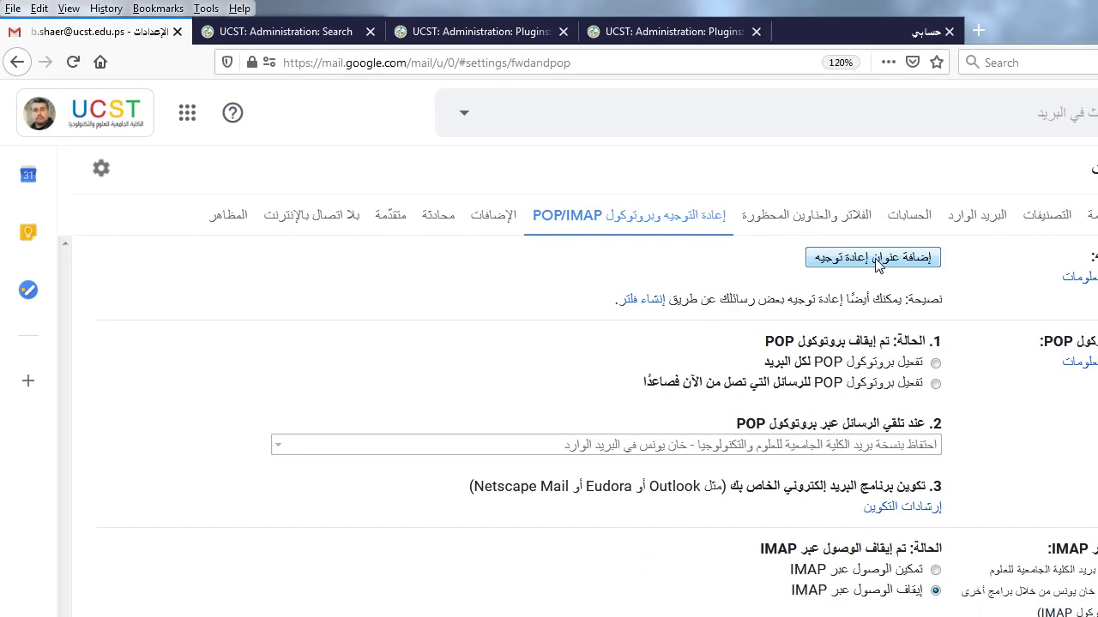
{"action": "left_click", "coordinate": [875, 258]}
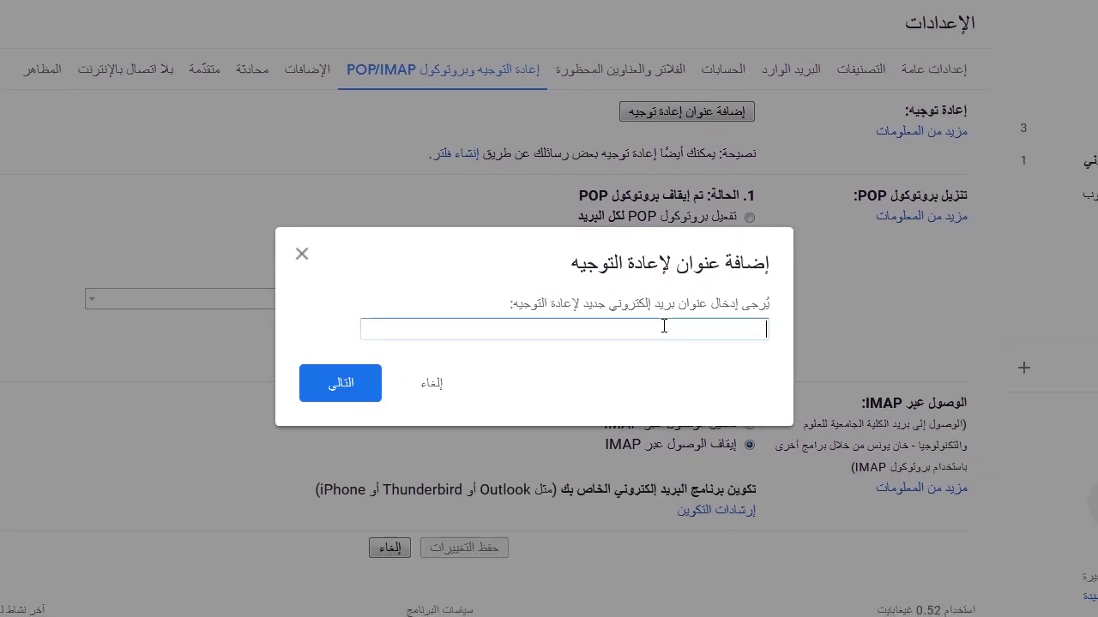
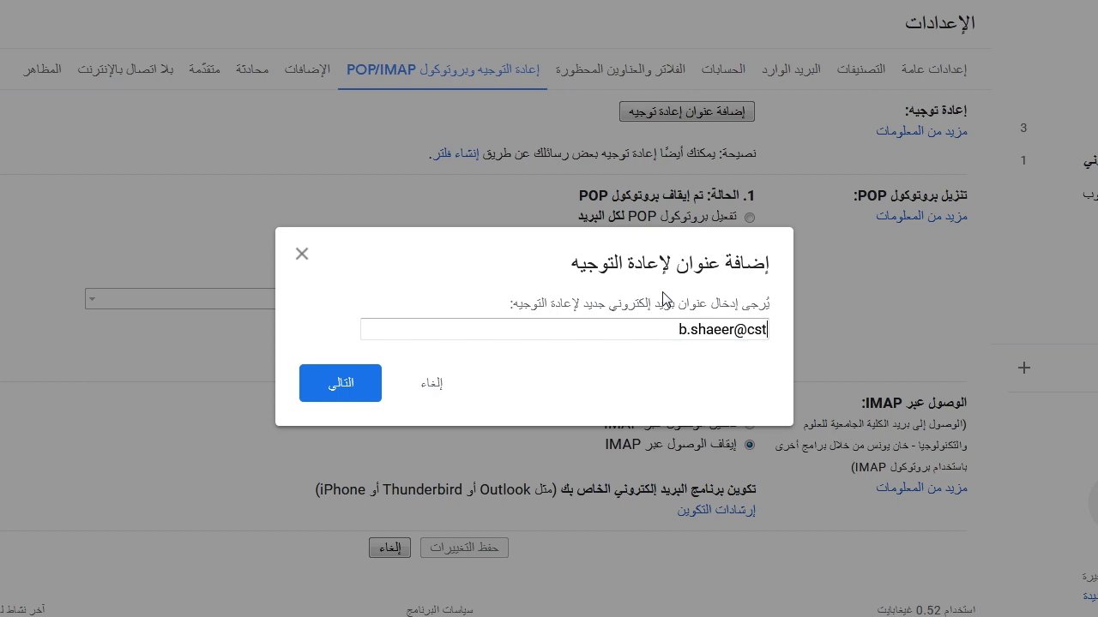
Step: Submit and confirm the new forwarding address in the verification popup
{"action": "left_click", "coordinate": [346, 391]}
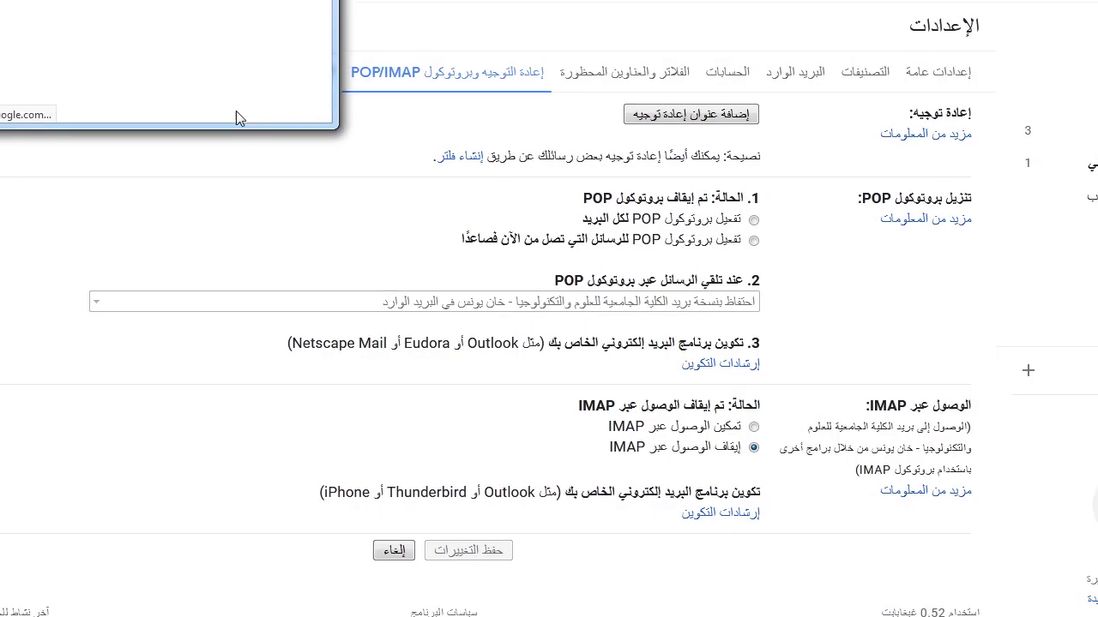
{"action": "left_click_drag", "start_coordinate": [91, 0], "coordinate": [168, 0]}
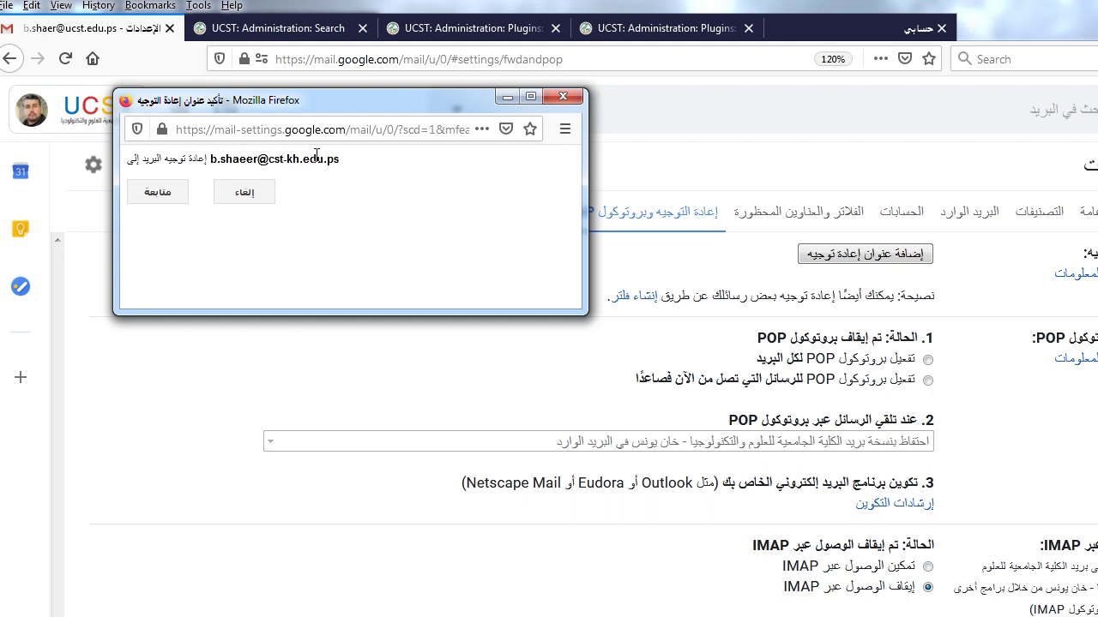
{"action": "left_click_drag", "start_coordinate": [263, 160], "coordinate": [319, 159]}
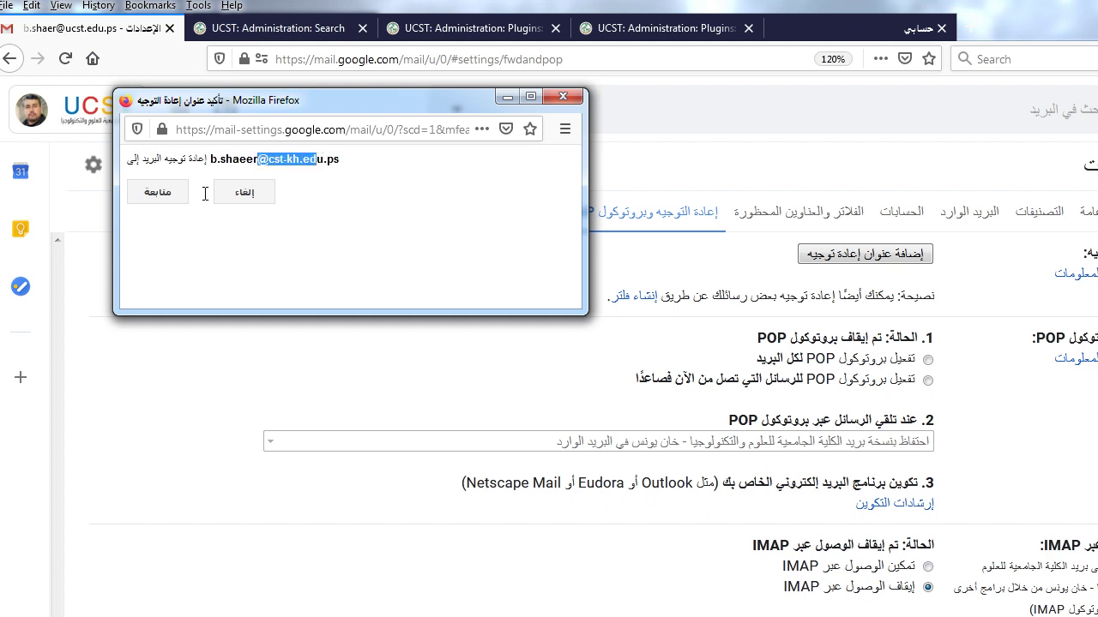
{"action": "left_click", "coordinate": [157, 193]}
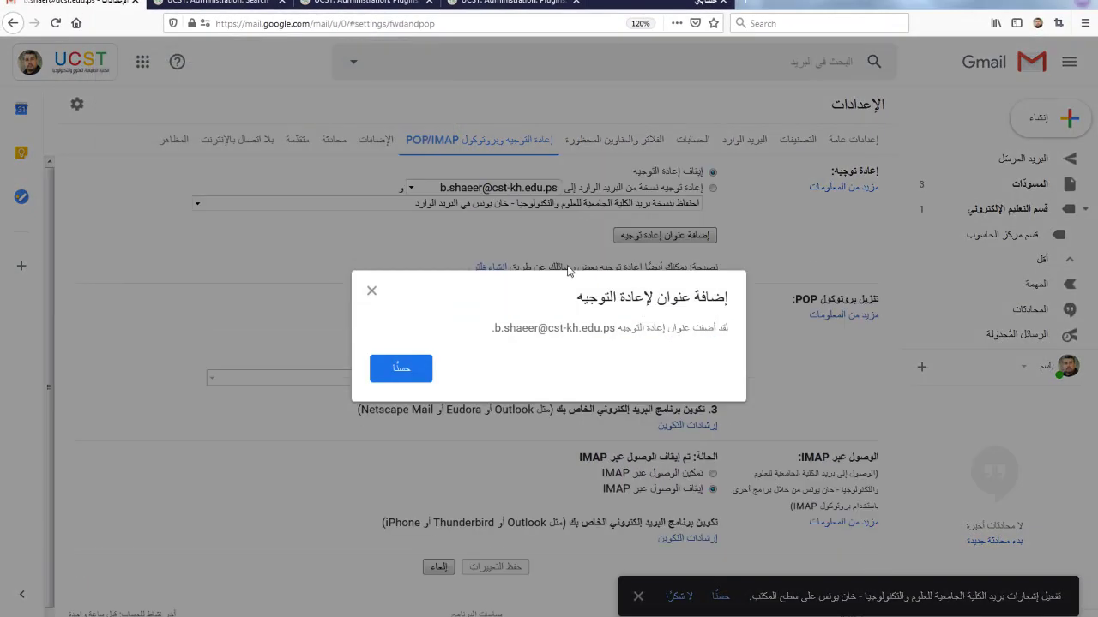
{"action": "left_click", "coordinate": [417, 377]}
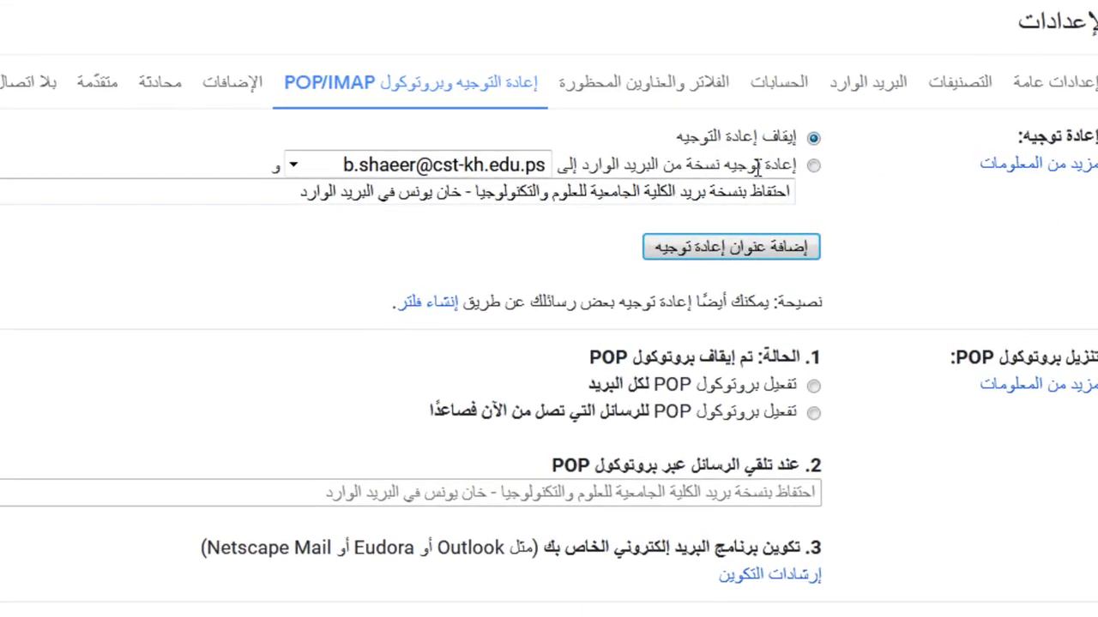
Step: Enable forwarding a copy of incoming mail, save the changes, and open a Firefox private window
{"action": "left_click", "coordinate": [813, 166]}
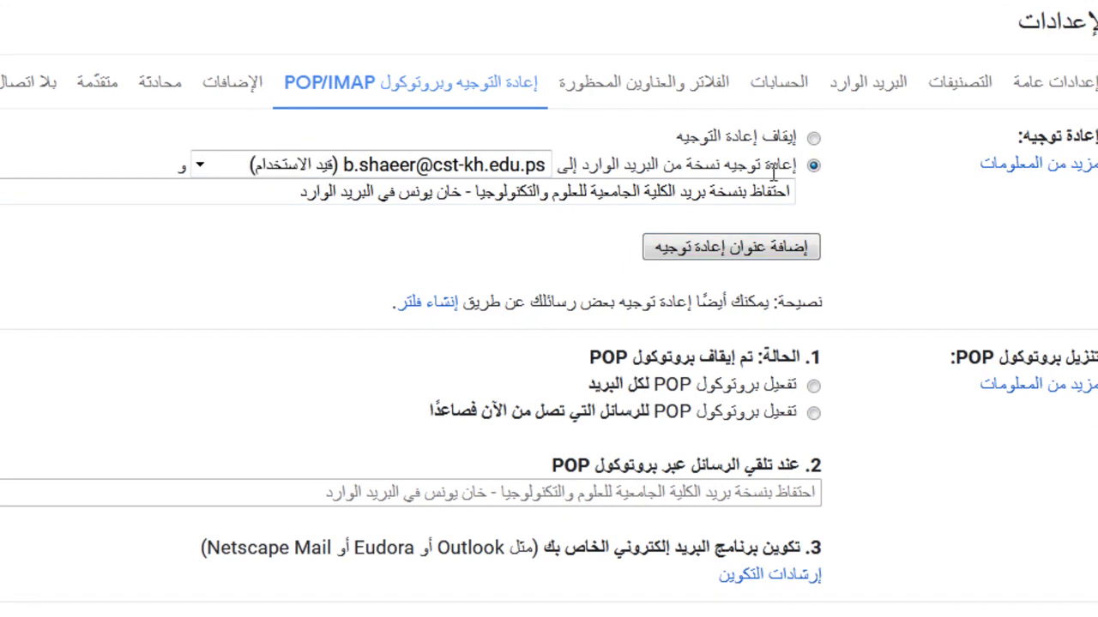
{"action": "scroll", "coordinate": [755, 343], "scroll_direction": "down", "scroll_amount": 1}
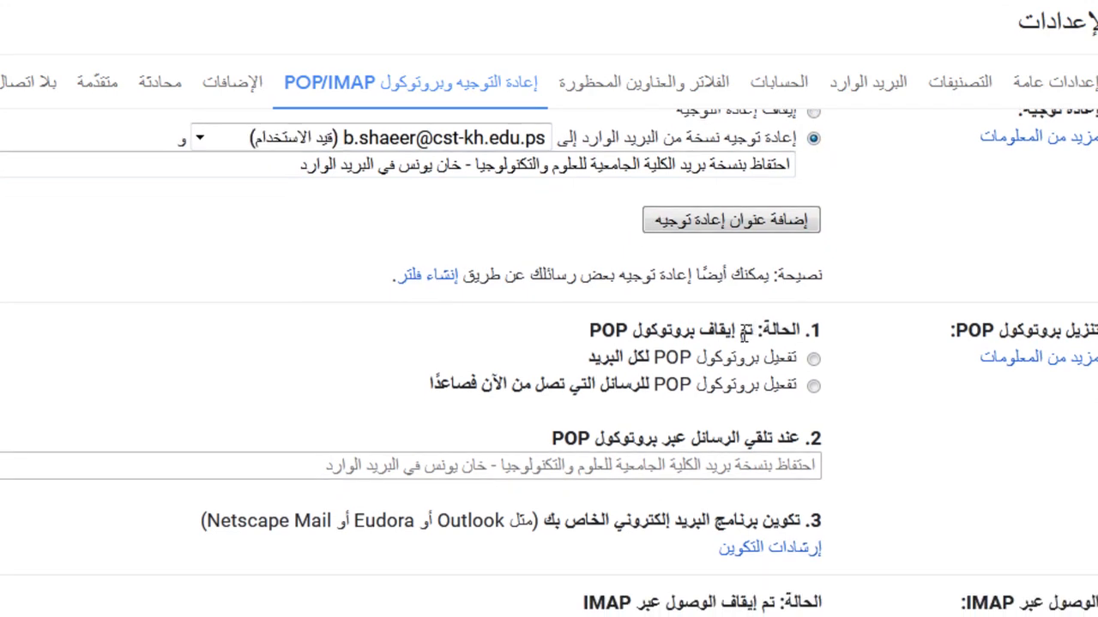
{"action": "scroll", "coordinate": [743, 331], "scroll_direction": "down", "scroll_amount": 4}
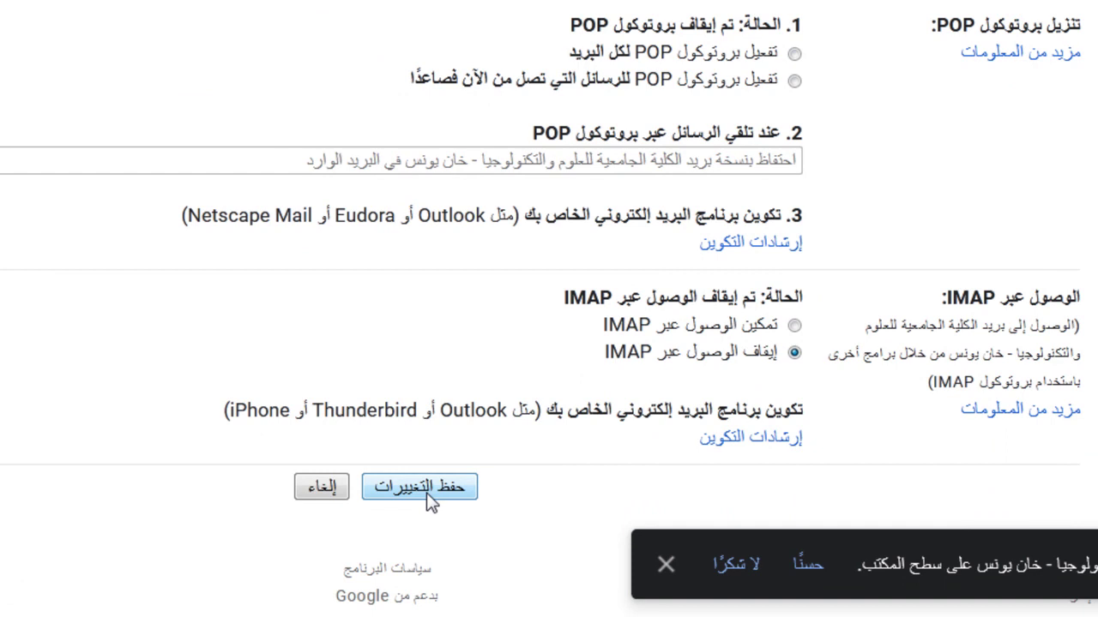
{"action": "left_click", "coordinate": [430, 491]}
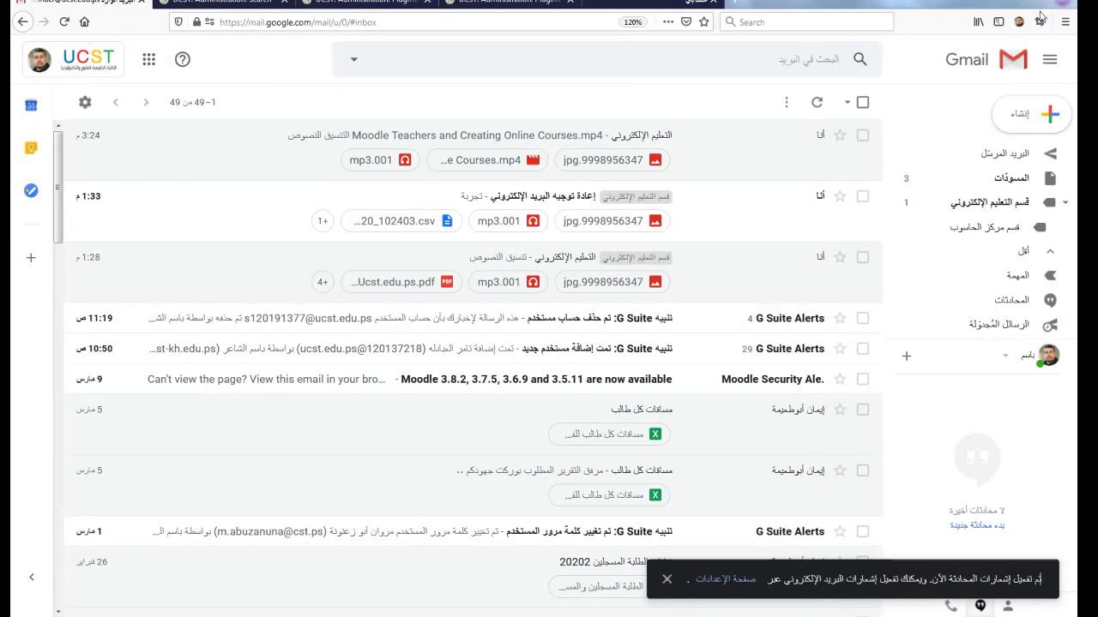
{"action": "left_click", "coordinate": [1064, 21]}
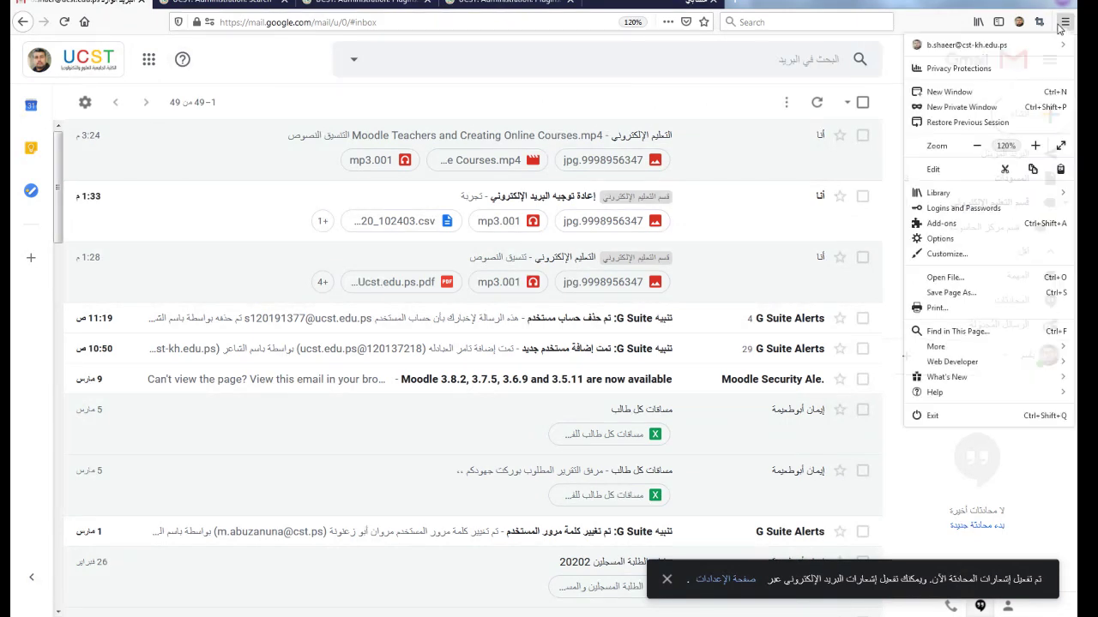
{"action": "left_click", "coordinate": [931, 107]}
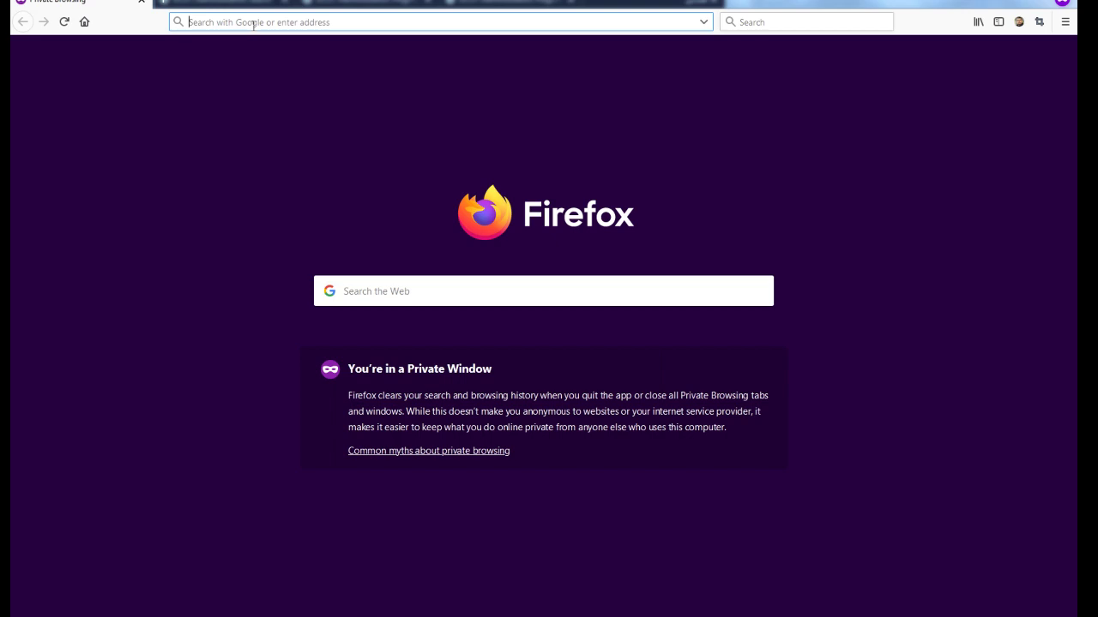
Step: Go to Google, sign in to the college account with its saved e-mail and password, then open Gmail
{"action": "type", "text": "google.com/"}
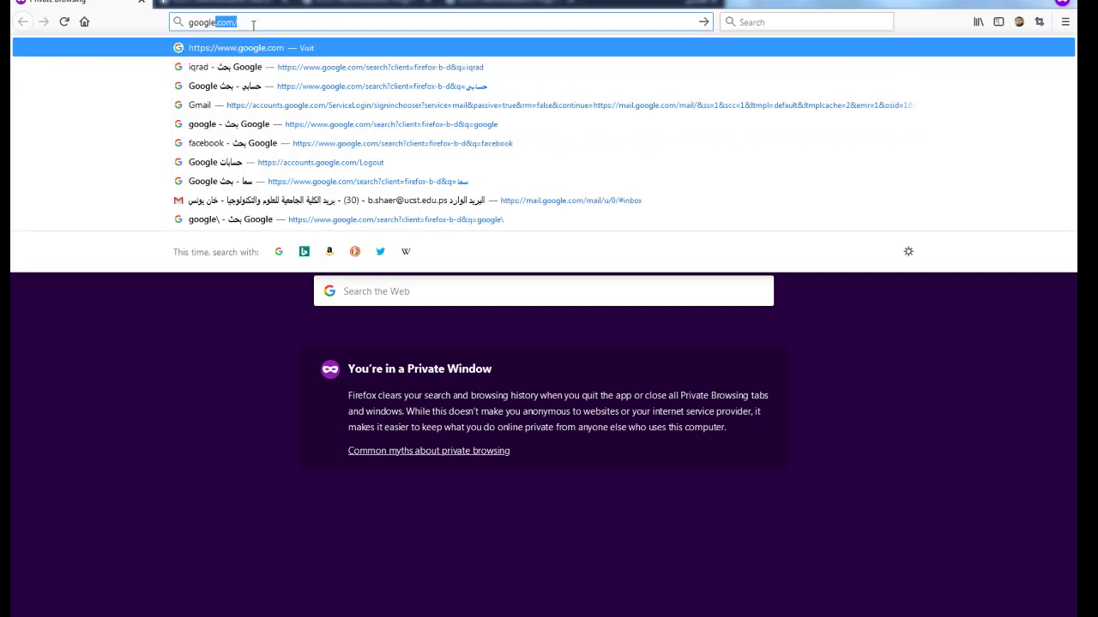
{"action": "key", "text": "Return"}
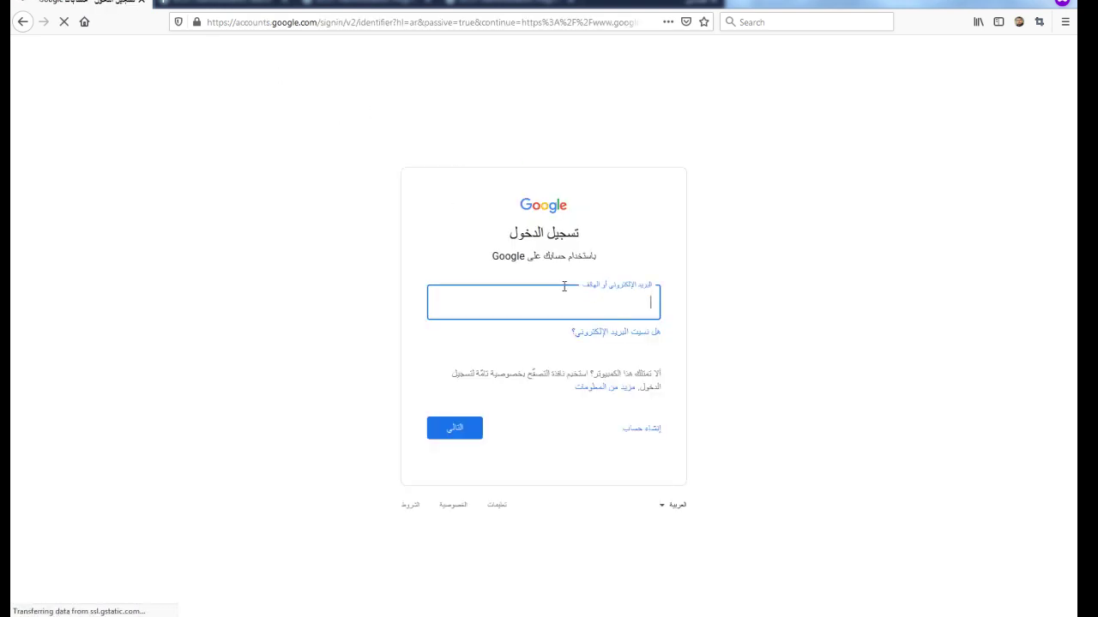
{"action": "left_click", "coordinate": [556, 287]}
{"action": "type", "text": "b"}
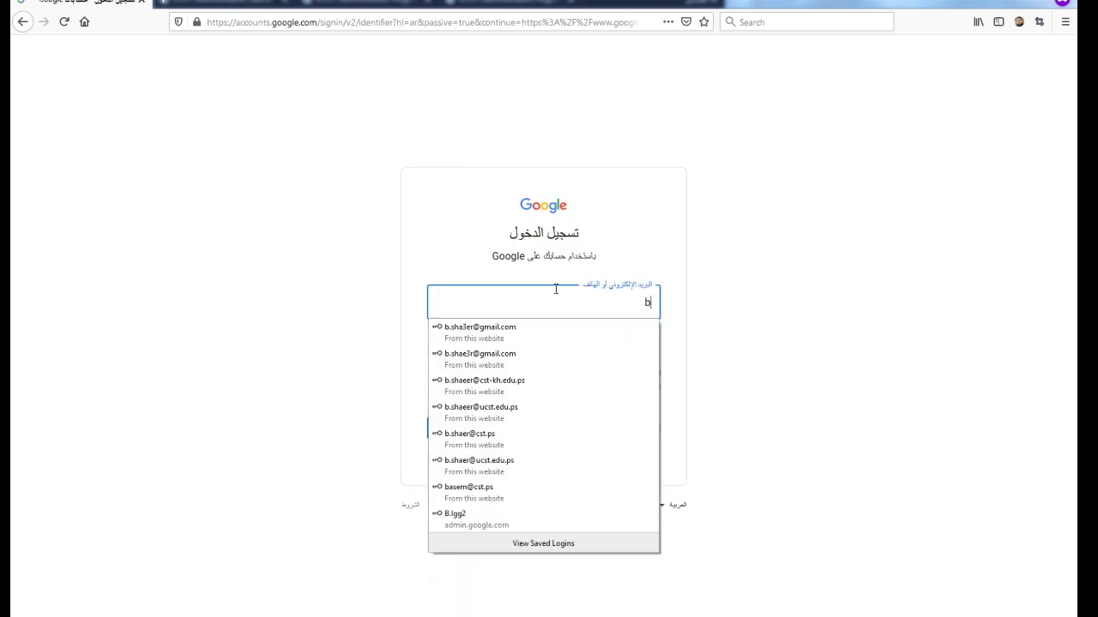
{"action": "type", "text": ".sh"}
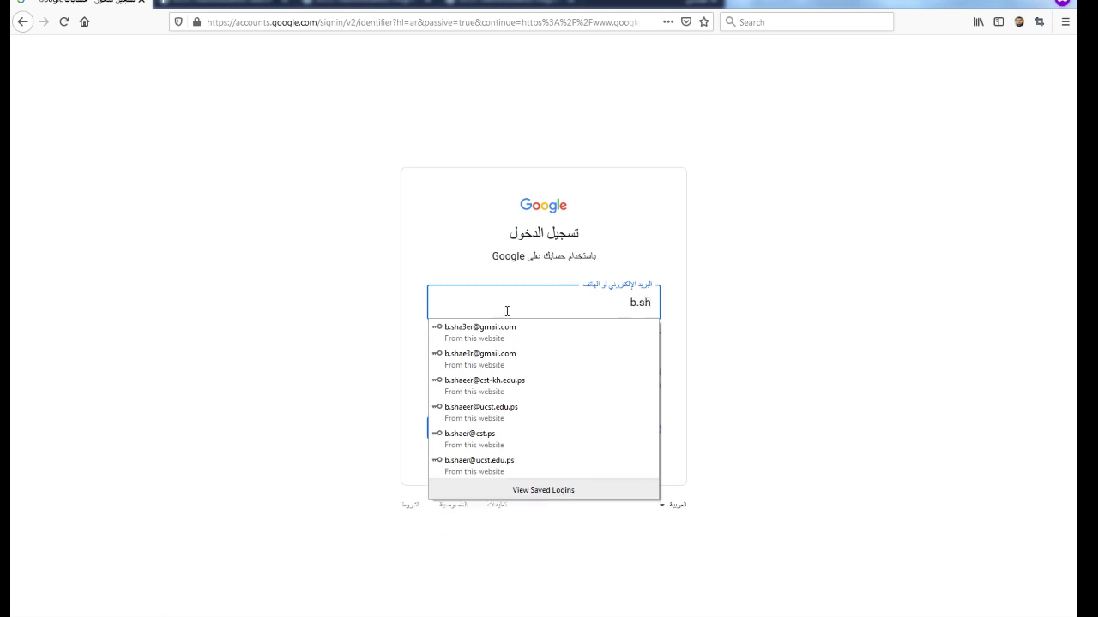
{"action": "left_click", "coordinate": [496, 387]}
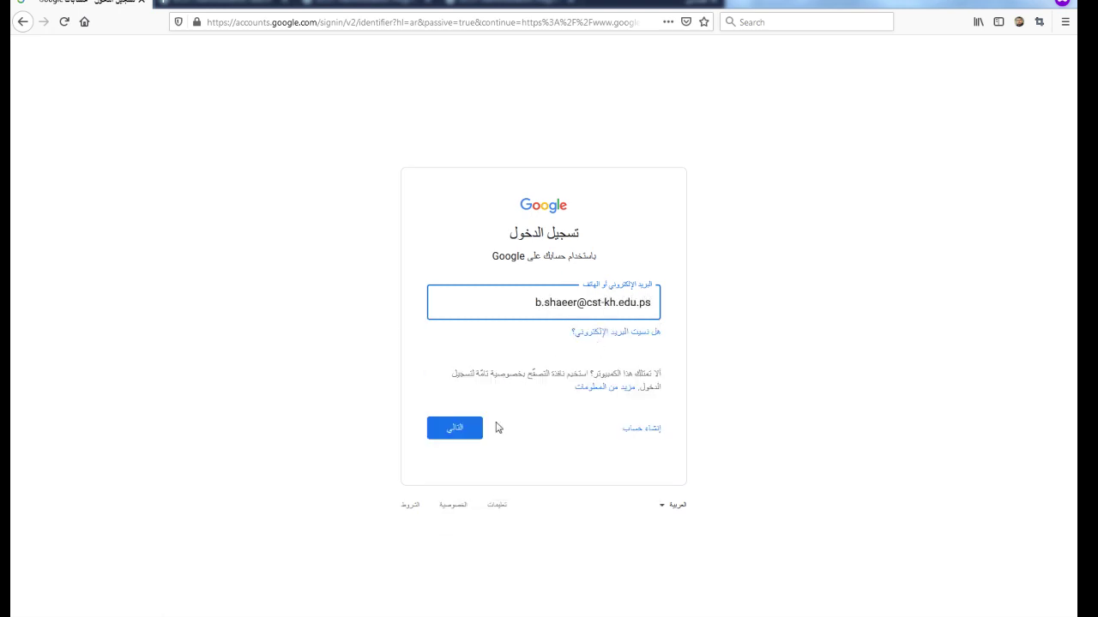
{"action": "left_click", "coordinate": [467, 431]}
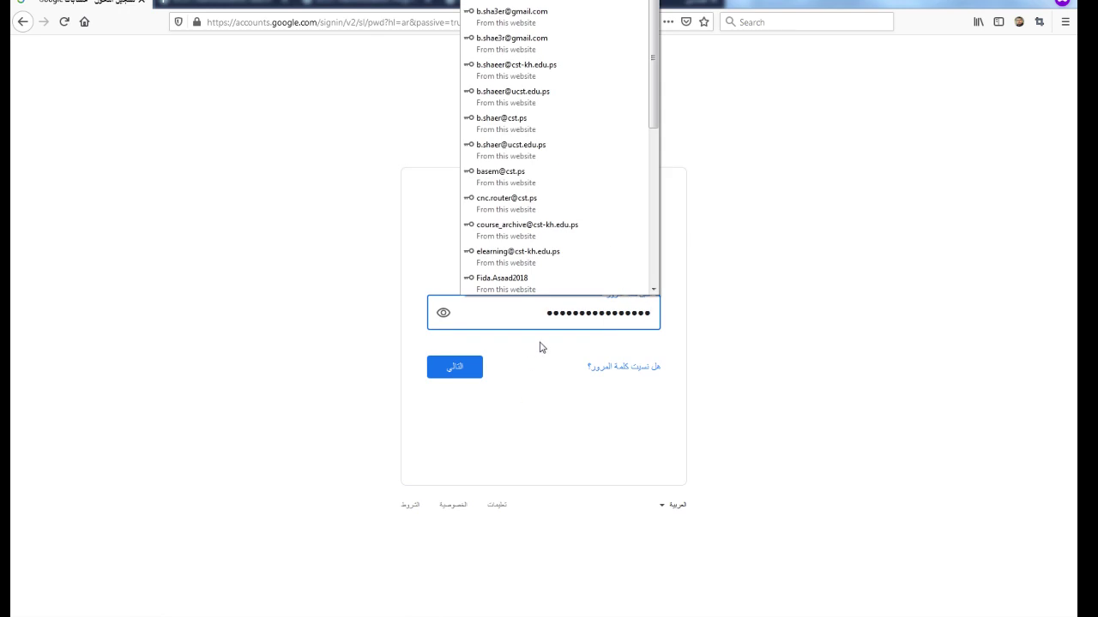
{"action": "left_click", "coordinate": [457, 368]}
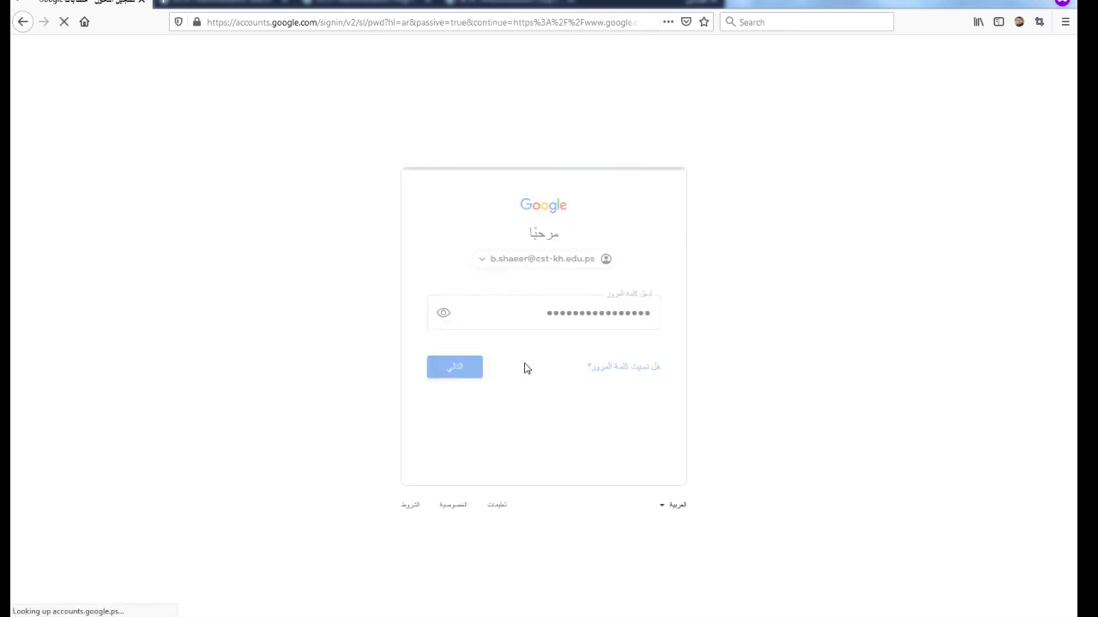
{"action": "left_click", "coordinate": [119, 54]}
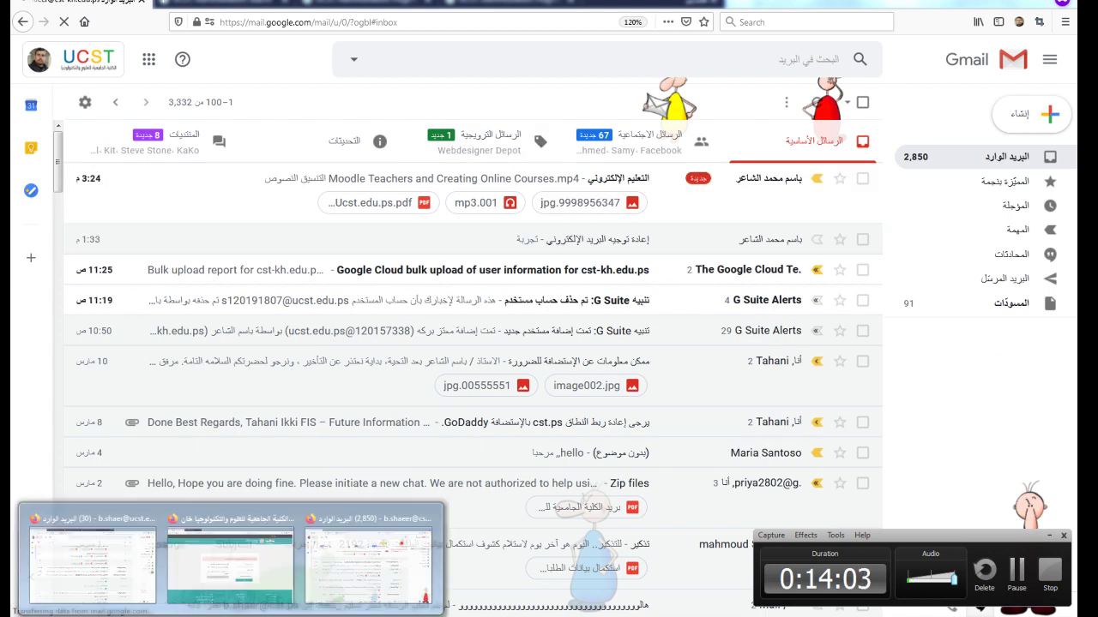
Step: Compose a new e-mail to the suggested colleague with subject إعادة توجية البريد الإلكتروني
{"action": "left_click", "coordinate": [120, 584]}
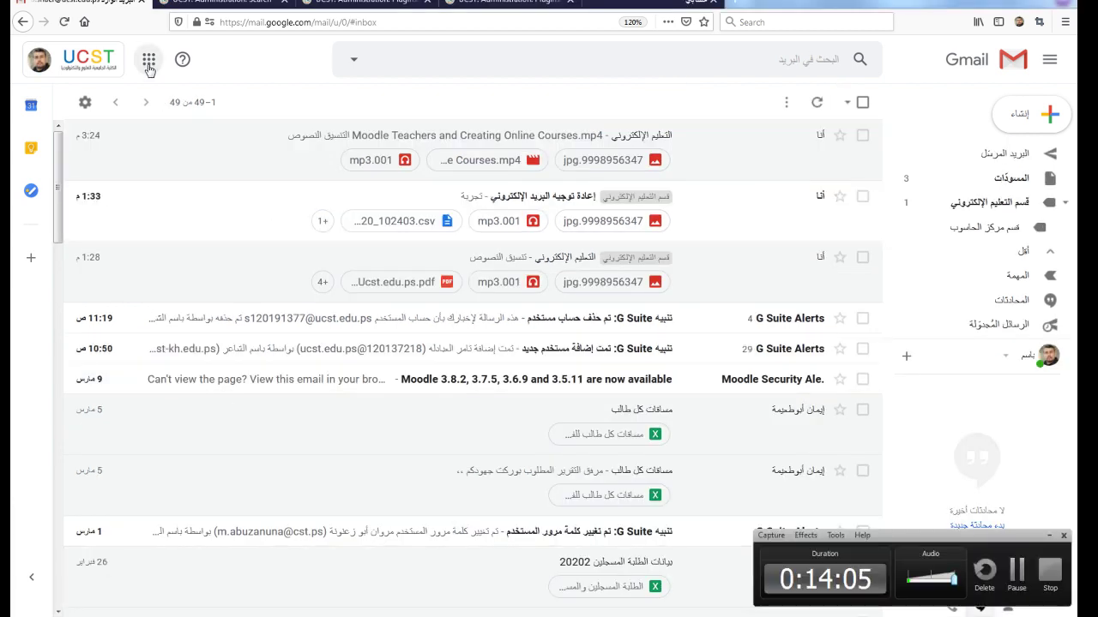
{"action": "left_click", "coordinate": [1017, 116]}
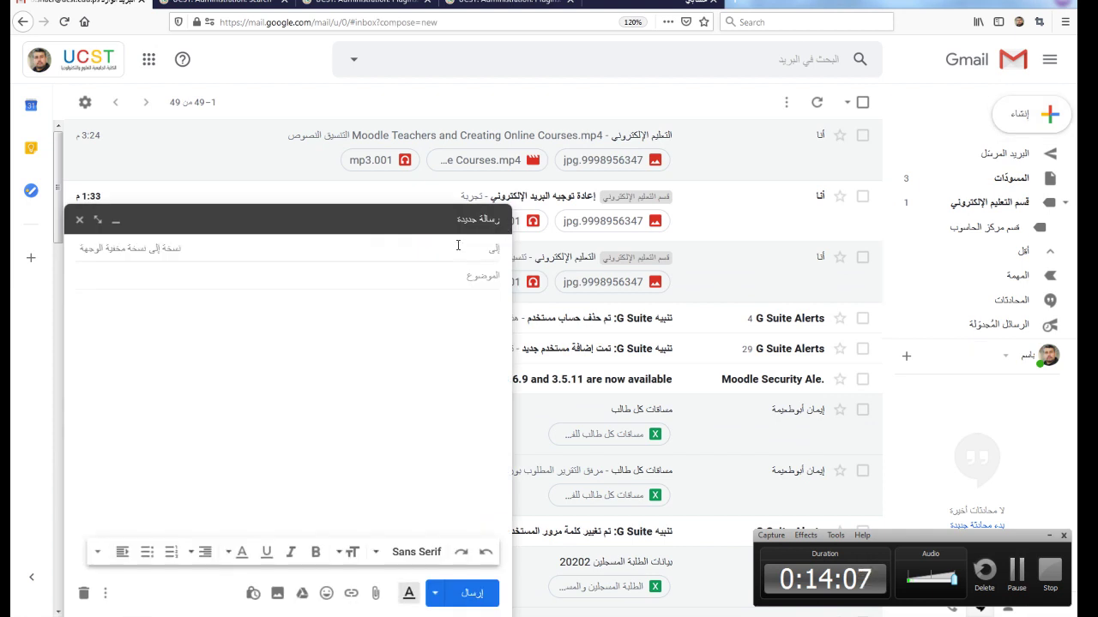
{"action": "type", "text": "b"}
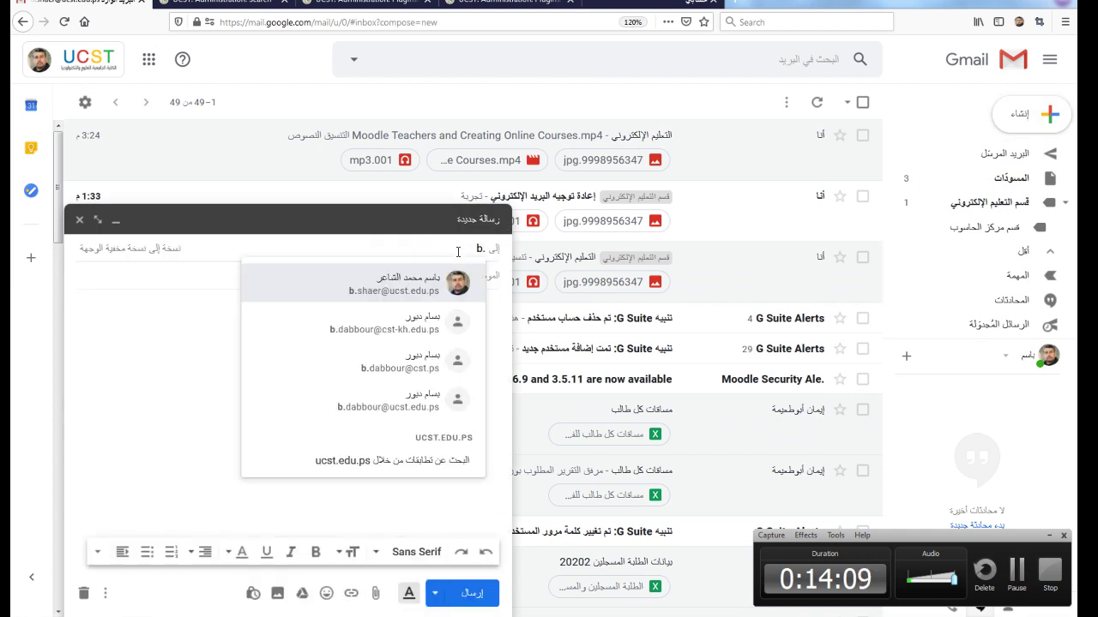
{"action": "type", "text": "."}
{"action": "left_click", "coordinate": [420, 293]}
{"action": "key", "text": "Tab"}
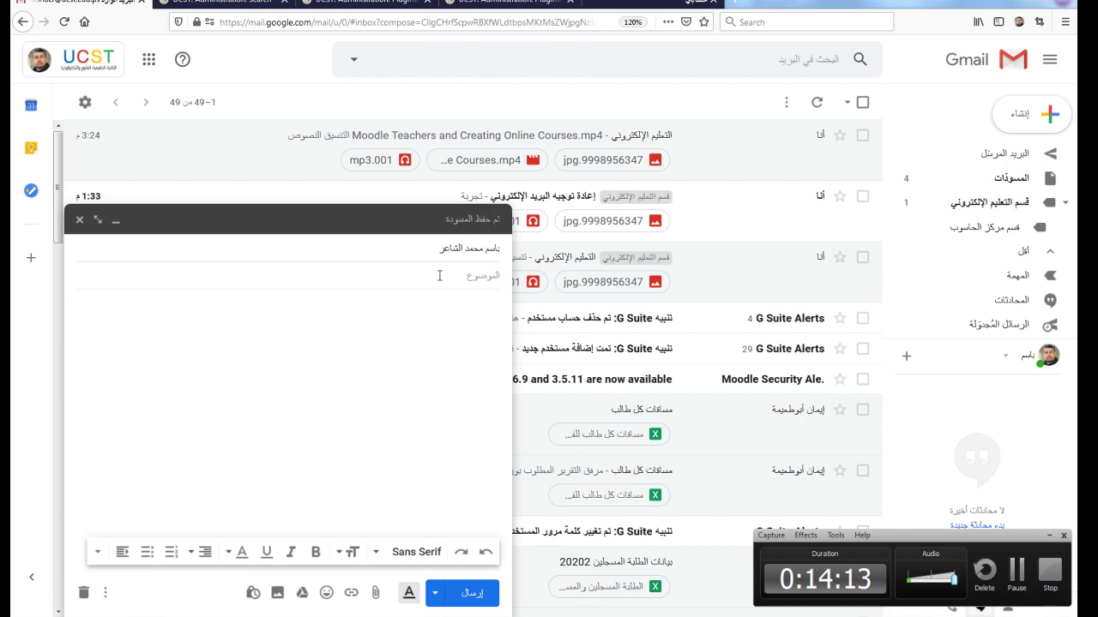
{"action": "type", "text": "Yu"}
{"action": "key", "text": "BackSpace"}
{"action": "key", "text": "BackSpace"}
{"action": "key", "text": "BackSpace"}
{"action": "key", "text": "BackSpace"}
{"action": "key", "text": "BackSpace"}
{"action": "type", "text": "إعادة توجية البر"}
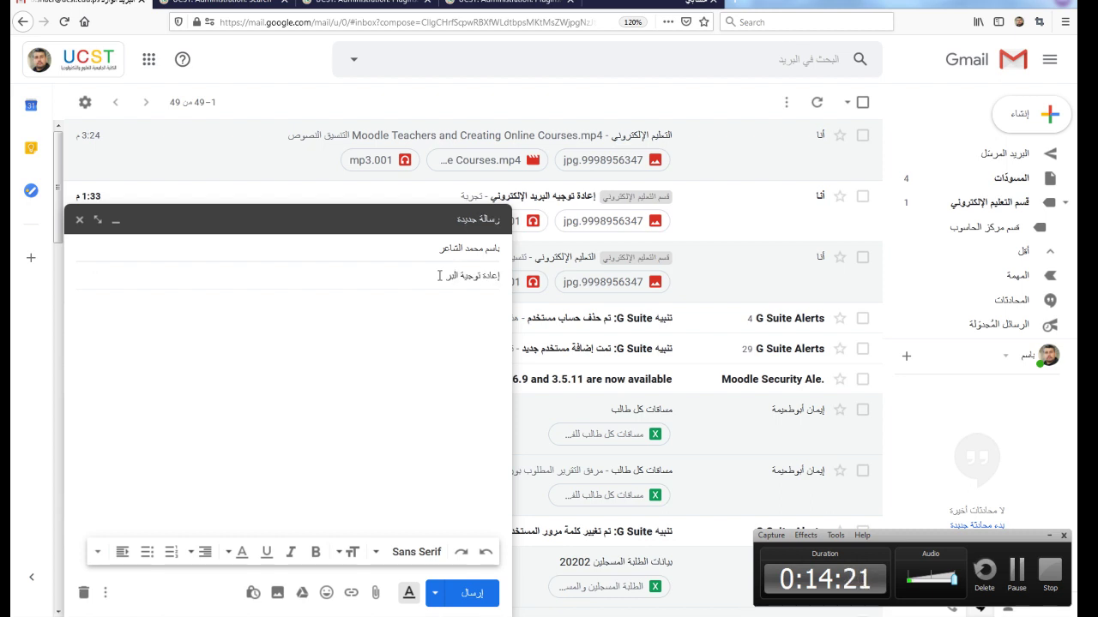
{"action": "type", "text": "يد الإلكتروني"}
{"action": "left_click", "coordinate": [426, 309]}
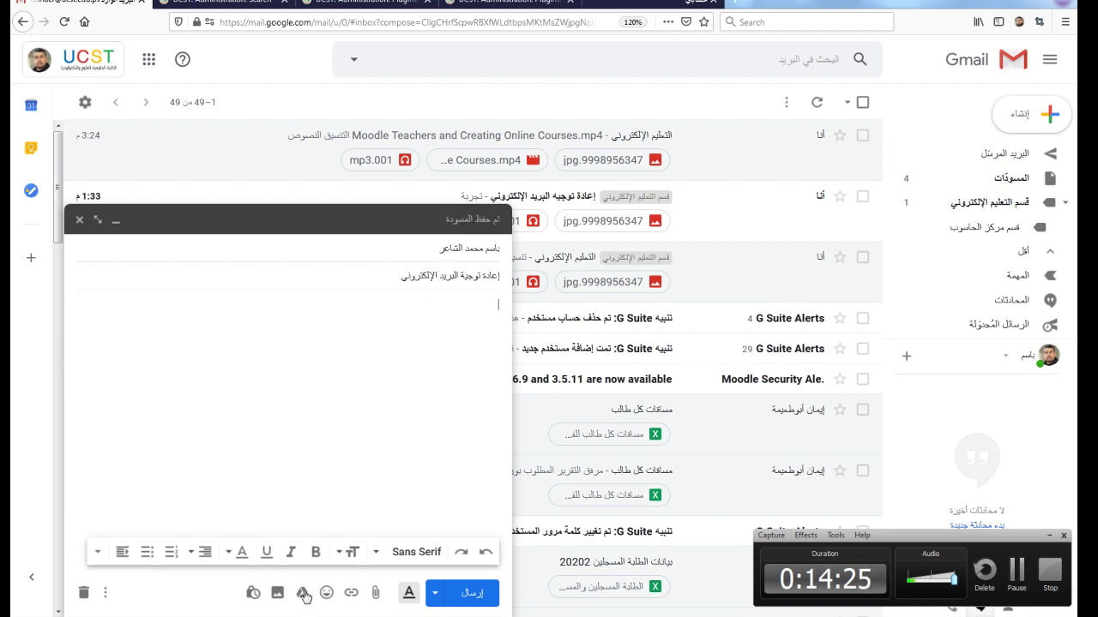
Step: Upload the Gmail UCST.EDUPS logo image into the message body and send the e-mail
{"action": "left_click", "coordinate": [277, 592]}
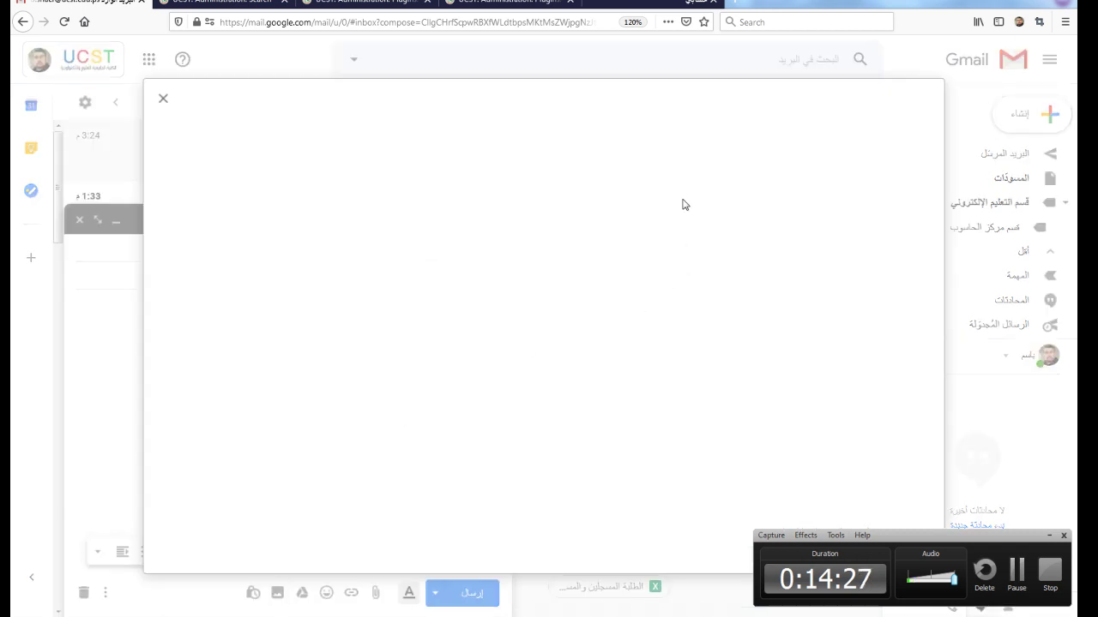
{"action": "left_click", "coordinate": [791, 142]}
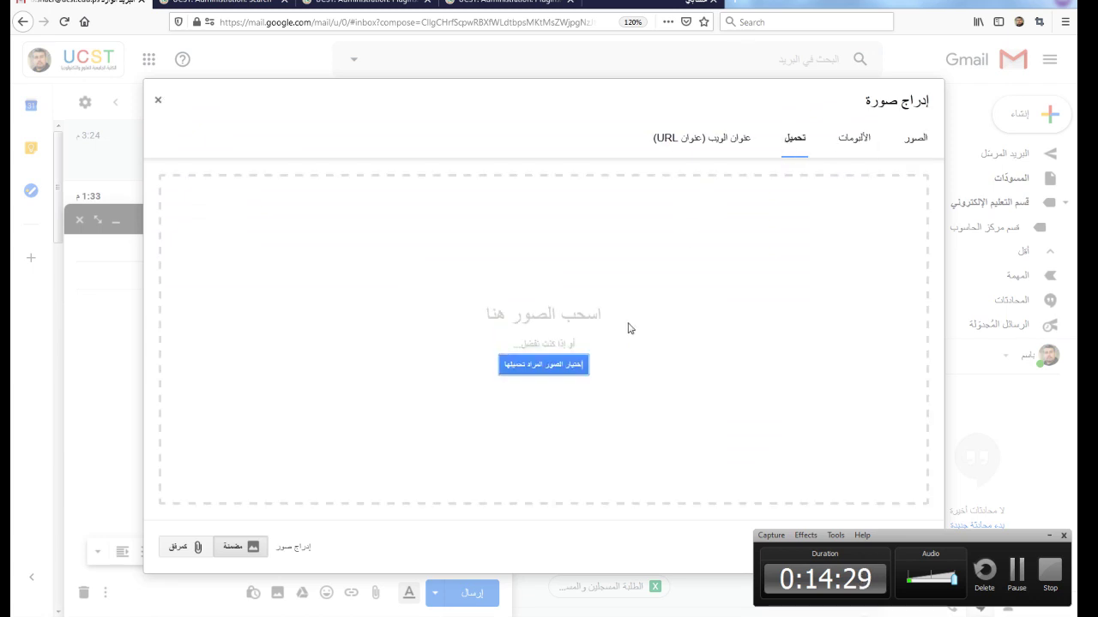
{"action": "left_click", "coordinate": [915, 138]}
{"action": "left_click", "coordinate": [791, 141]}
{"action": "left_click", "coordinate": [543, 365]}
{"action": "double_click", "coordinate": [528, 162]}
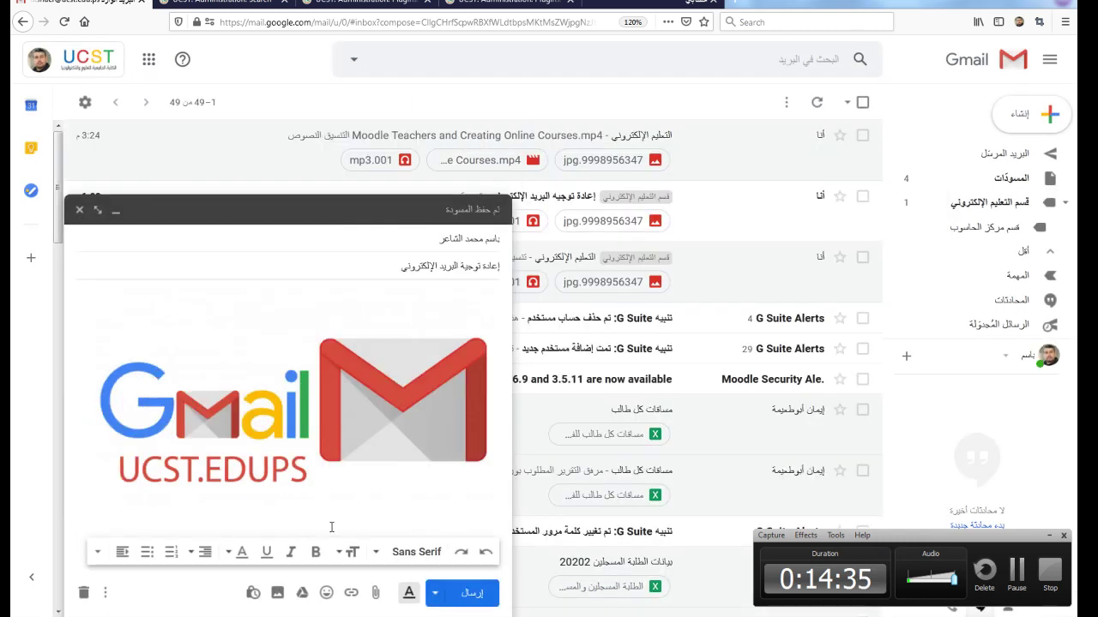
{"action": "left_click", "coordinate": [467, 595]}
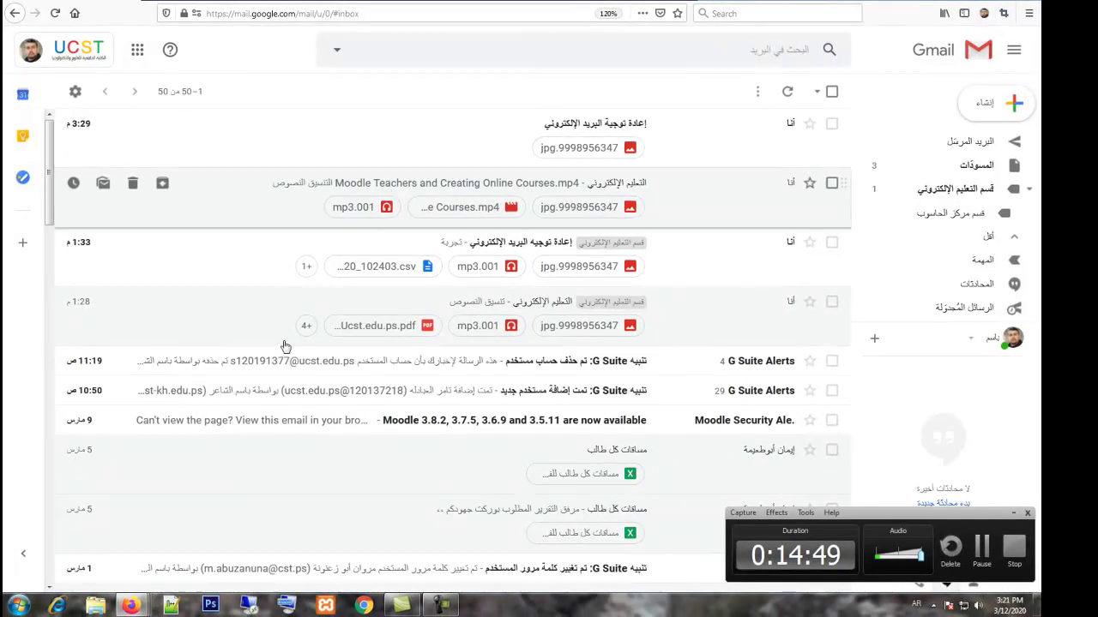
{"action": "mouse_move", "coordinate": [129, 606]}
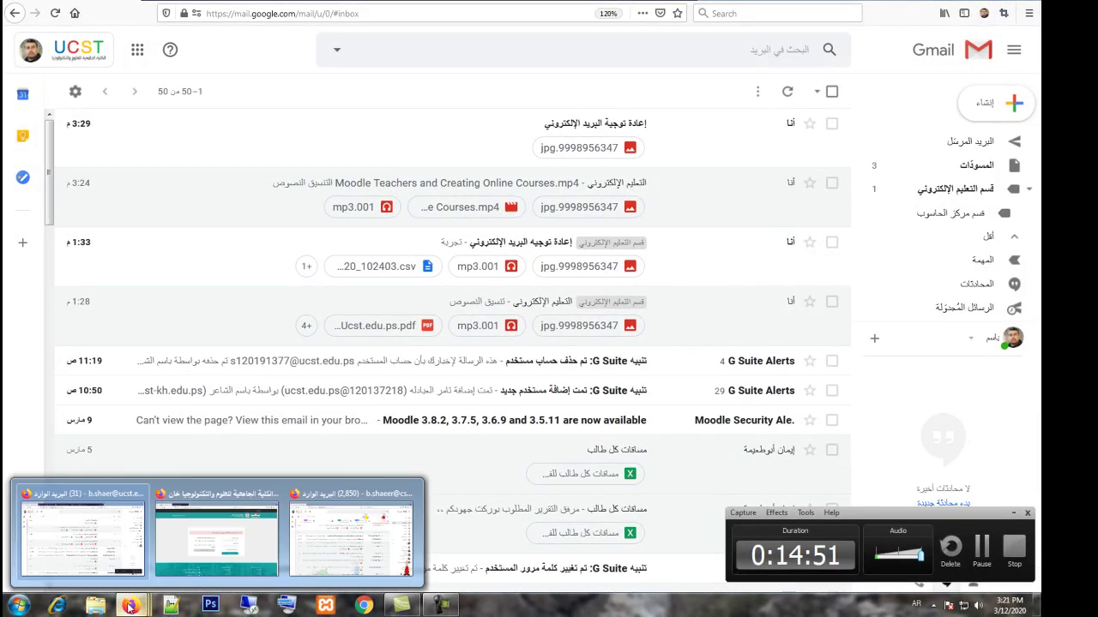
{"action": "mouse_move", "coordinate": [245, 583]}
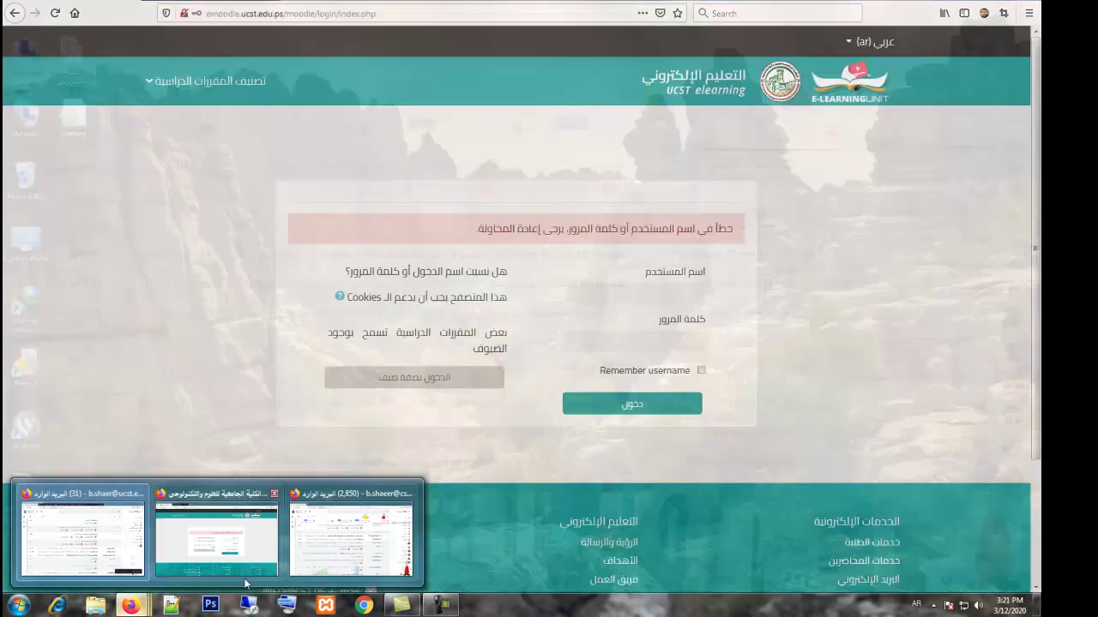
{"action": "left_click", "coordinate": [352, 536]}
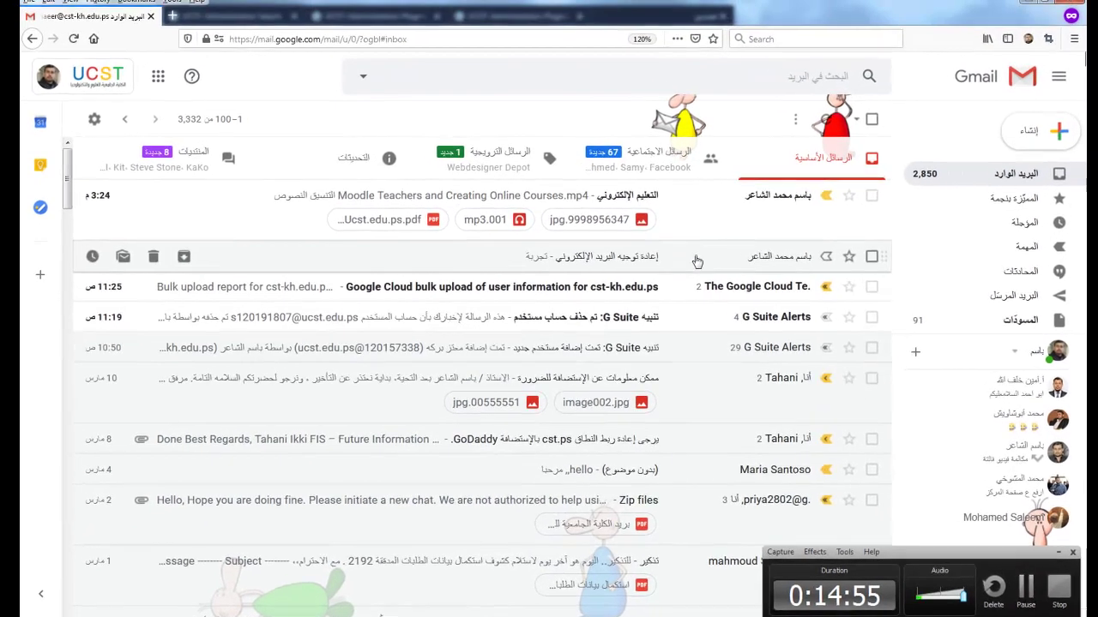
{"action": "right_click", "coordinate": [120, 21]}
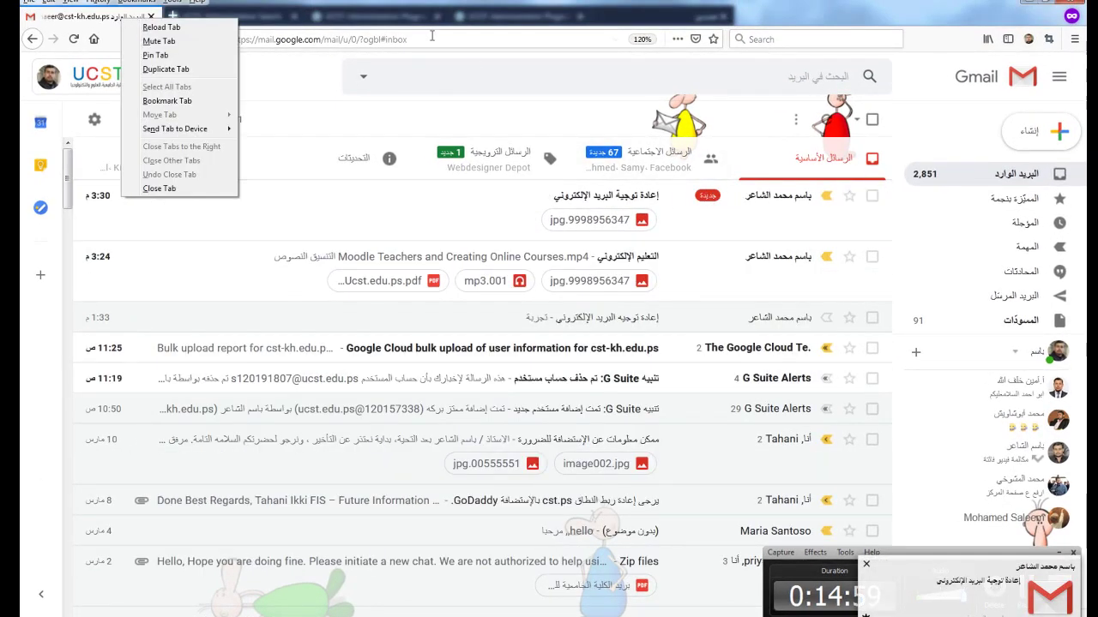
{"action": "key", "text": "Escape"}
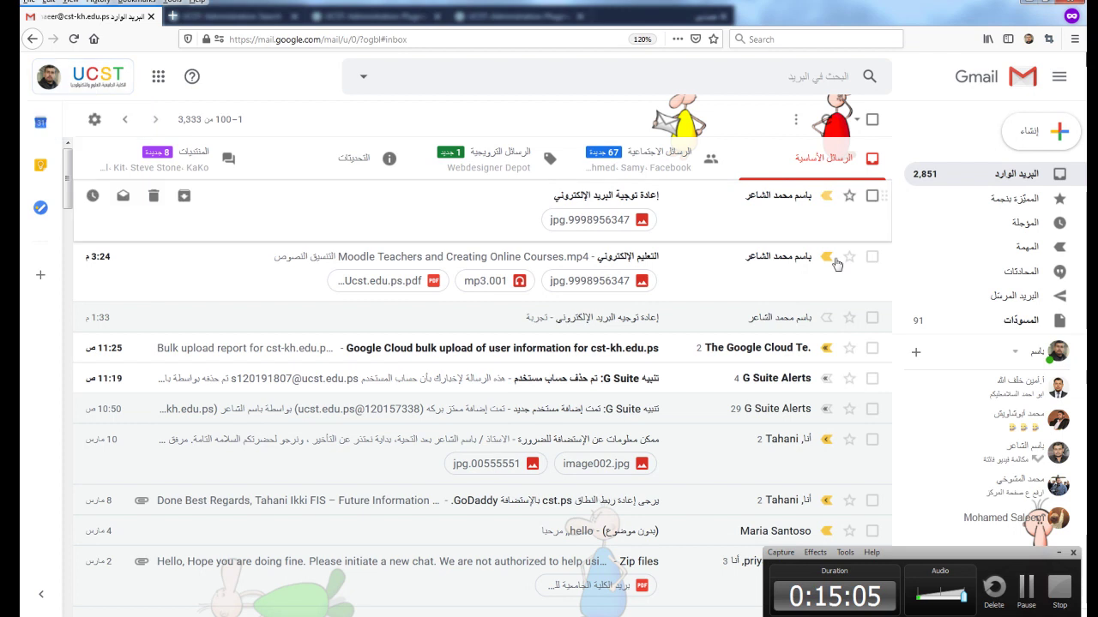
{"action": "mouse_move", "coordinate": [782, 200]}
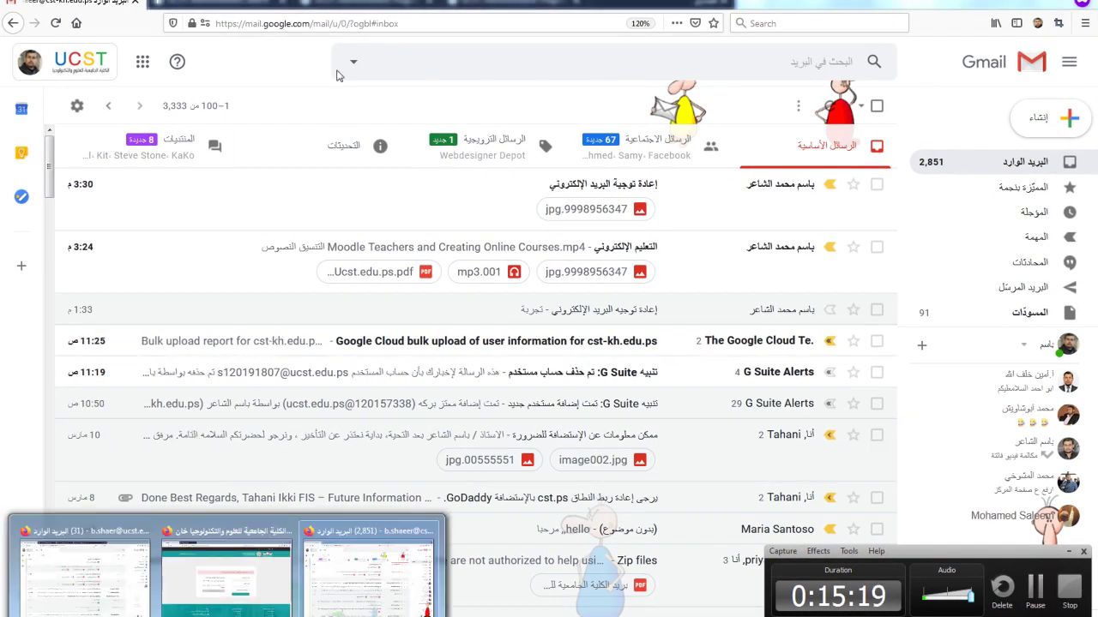
Step: Select the sent إعادة توجية البريد الإلكتروني message and apply the قسم التعليم الإلكتروني label
{"action": "left_click", "coordinate": [171, 566]}
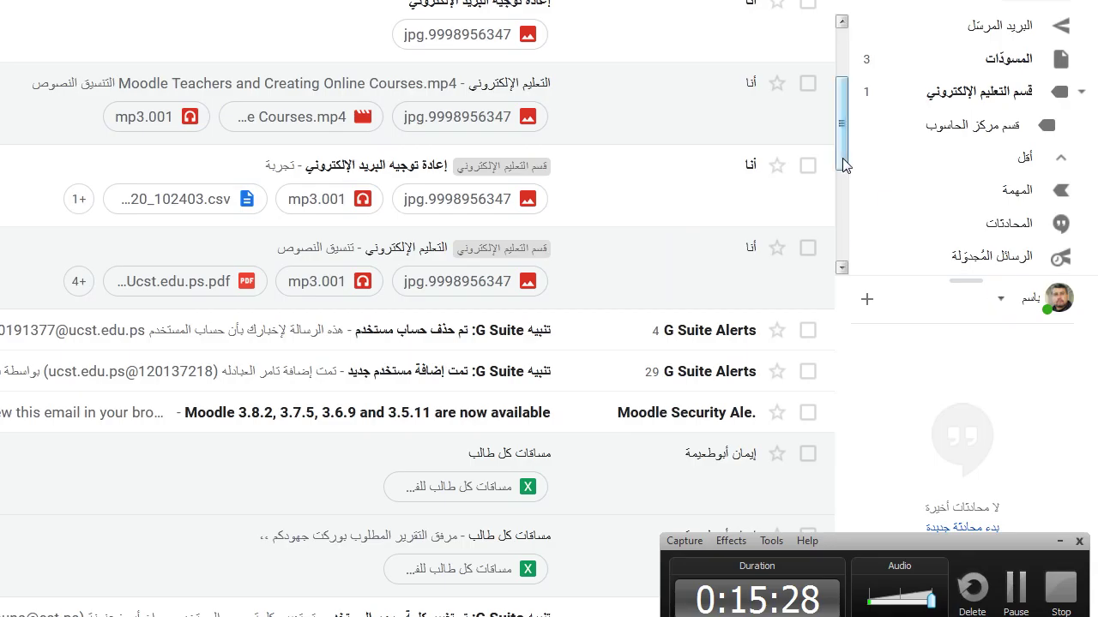
{"action": "left_click_drag", "start_coordinate": [842, 158], "coordinate": [840, 81]}
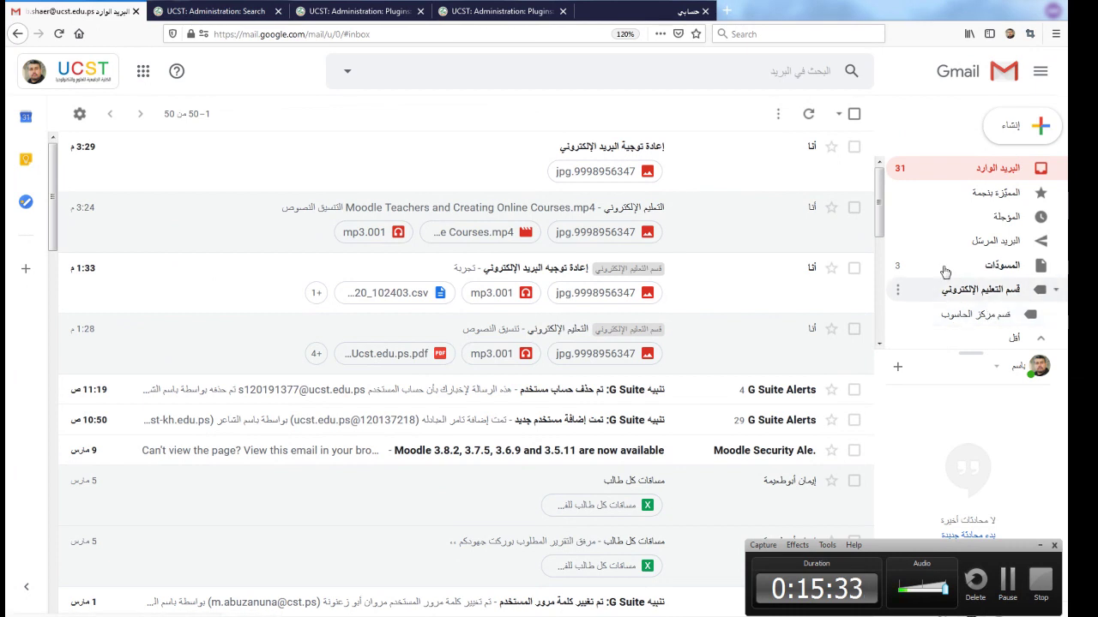
{"action": "left_click", "coordinate": [853, 147]}
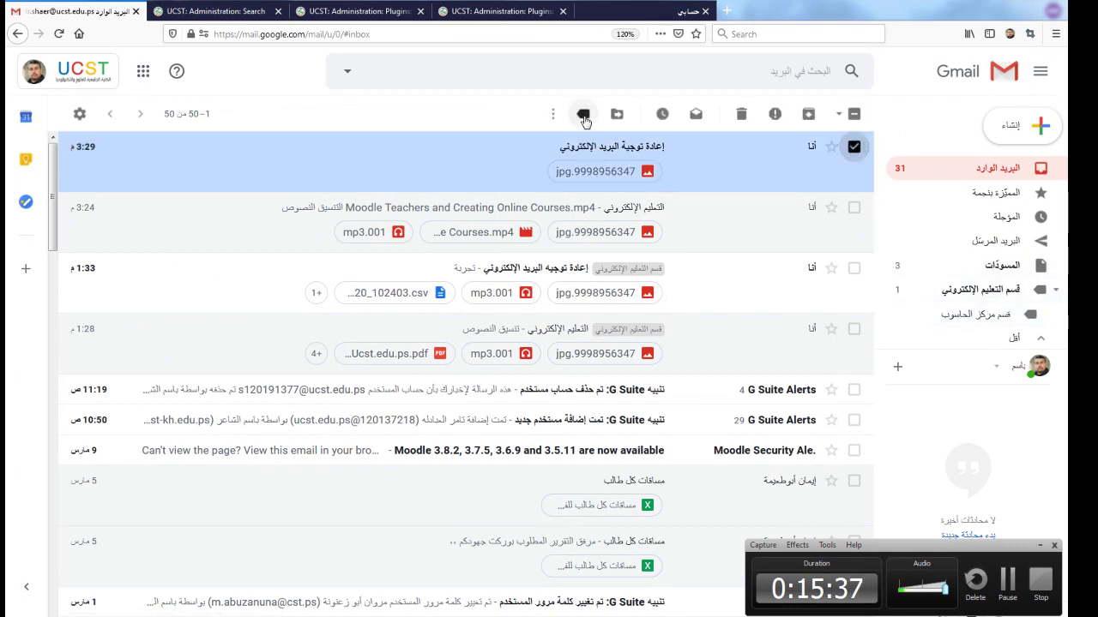
{"action": "left_click", "coordinate": [583, 115]}
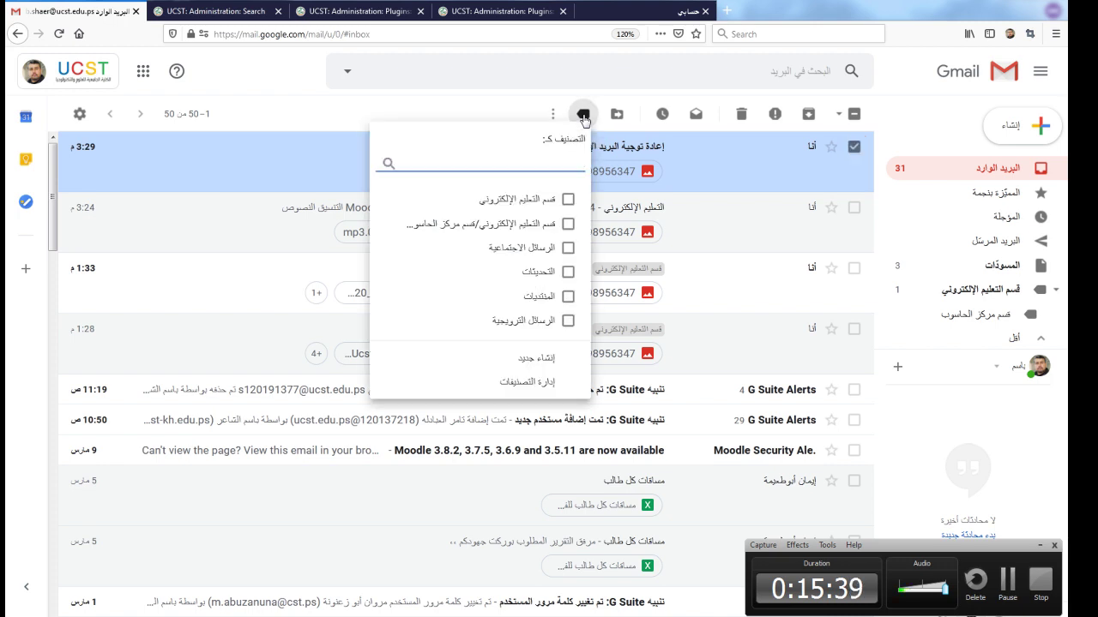
{"action": "left_click", "coordinate": [568, 201]}
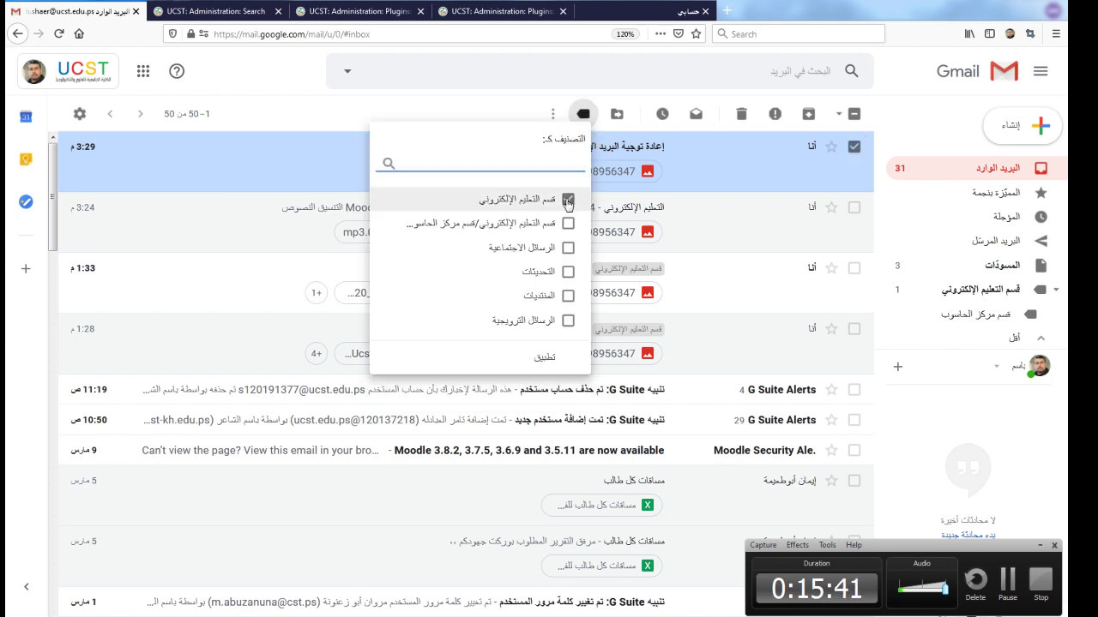
{"action": "left_click", "coordinate": [549, 360]}
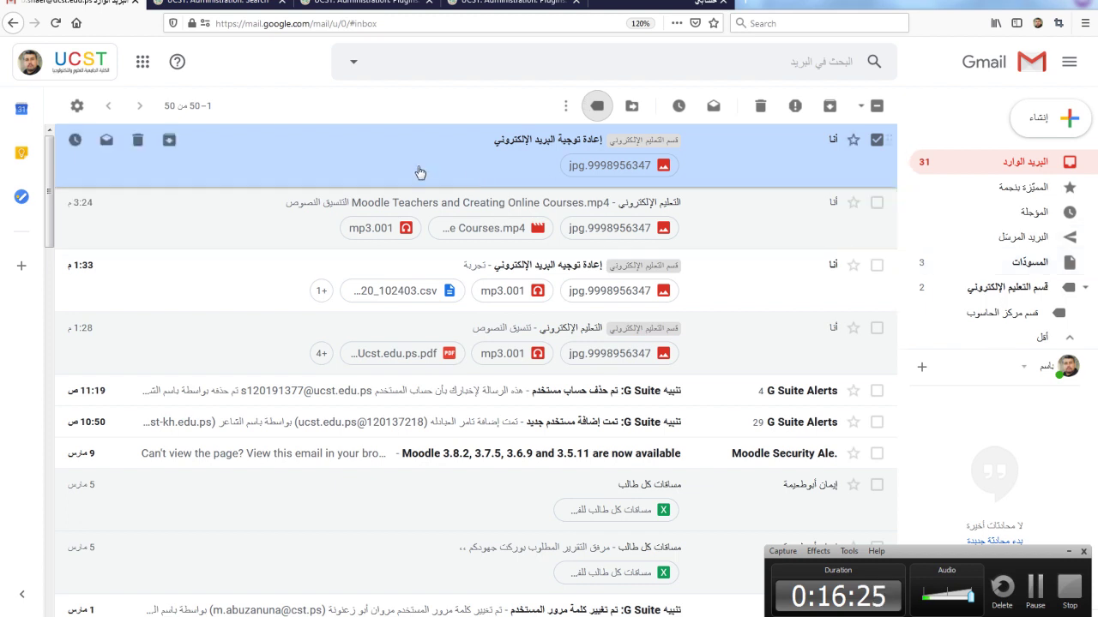
Step: Open Google Drive from the apps grid, close the duplicate tab, and dismiss the backup notice
{"action": "left_click", "coordinate": [143, 63]}
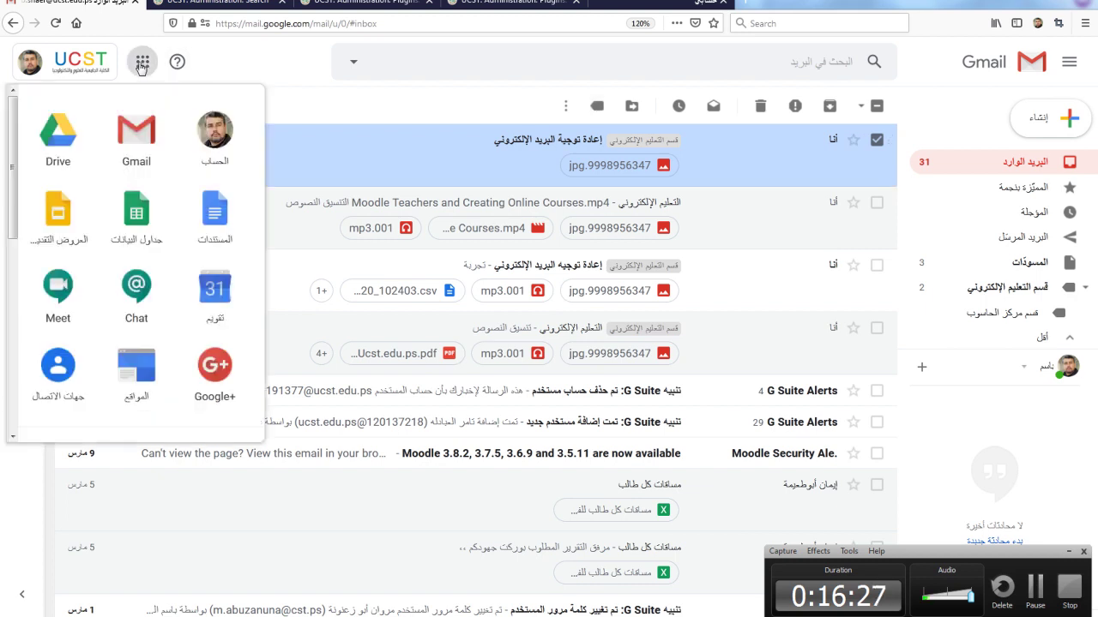
{"action": "left_click", "coordinate": [51, 133]}
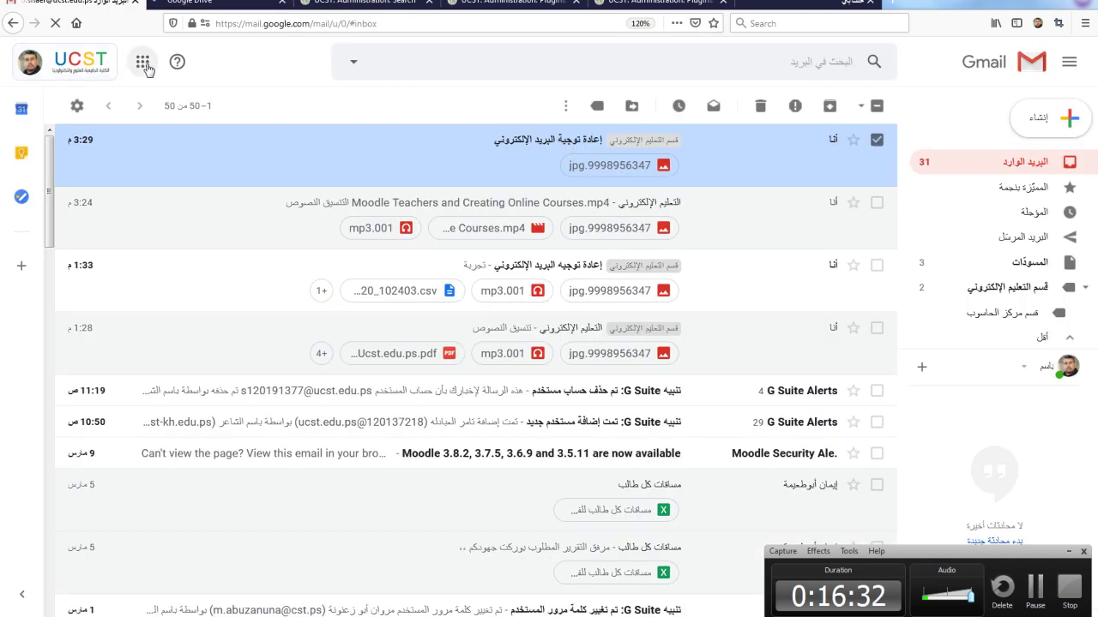
{"action": "left_click", "coordinate": [143, 63]}
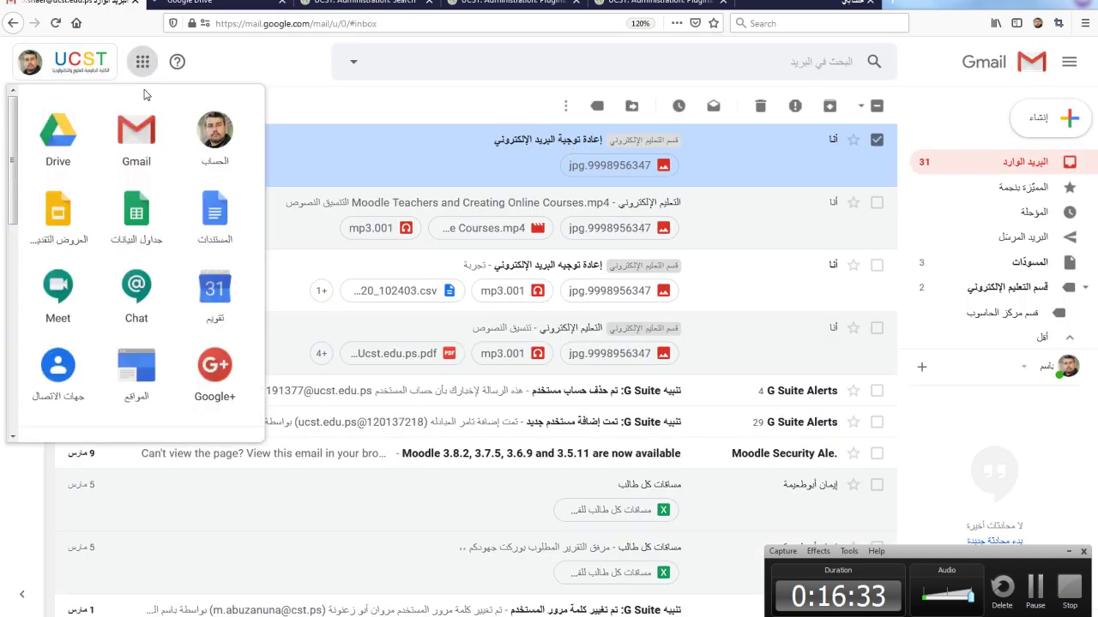
{"action": "left_click", "coordinate": [57, 144]}
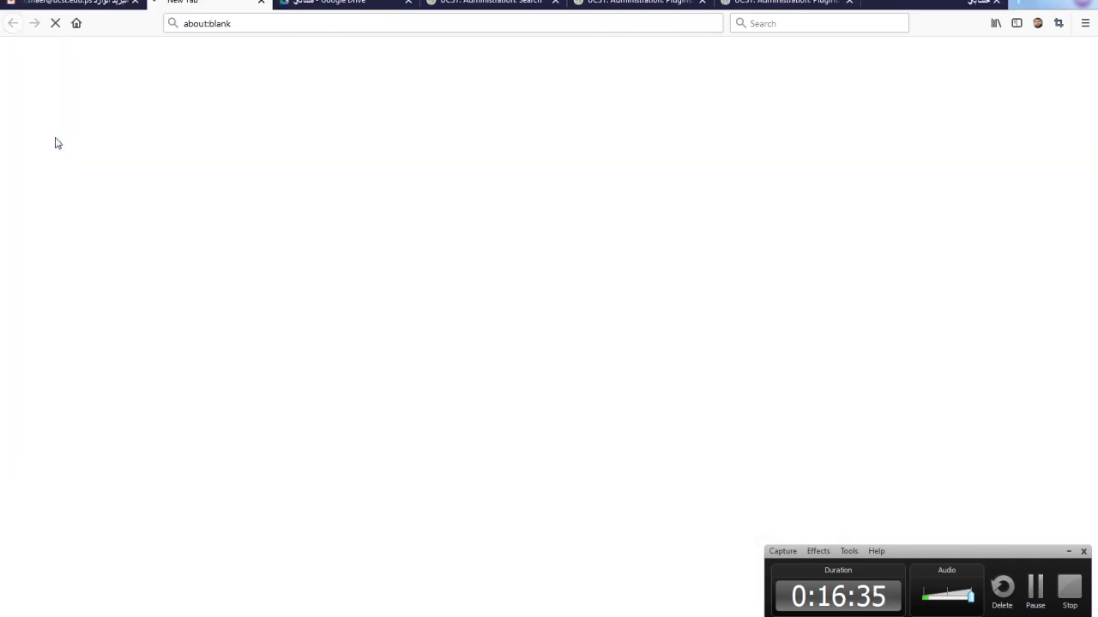
{"action": "left_click", "coordinate": [426, 3]}
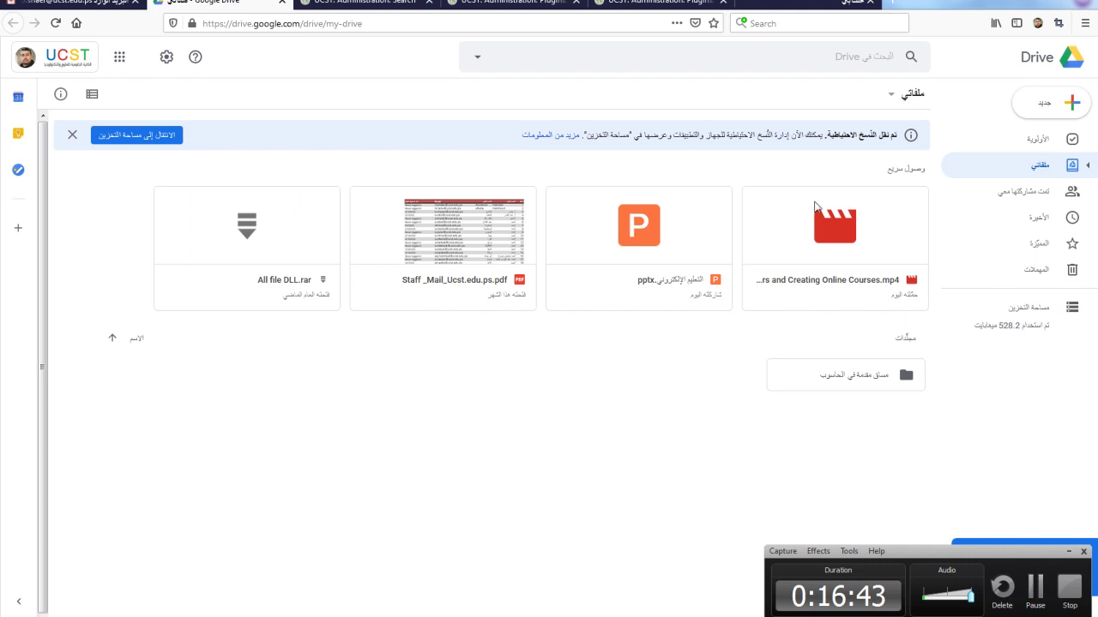
{"action": "left_click", "coordinate": [72, 135]}
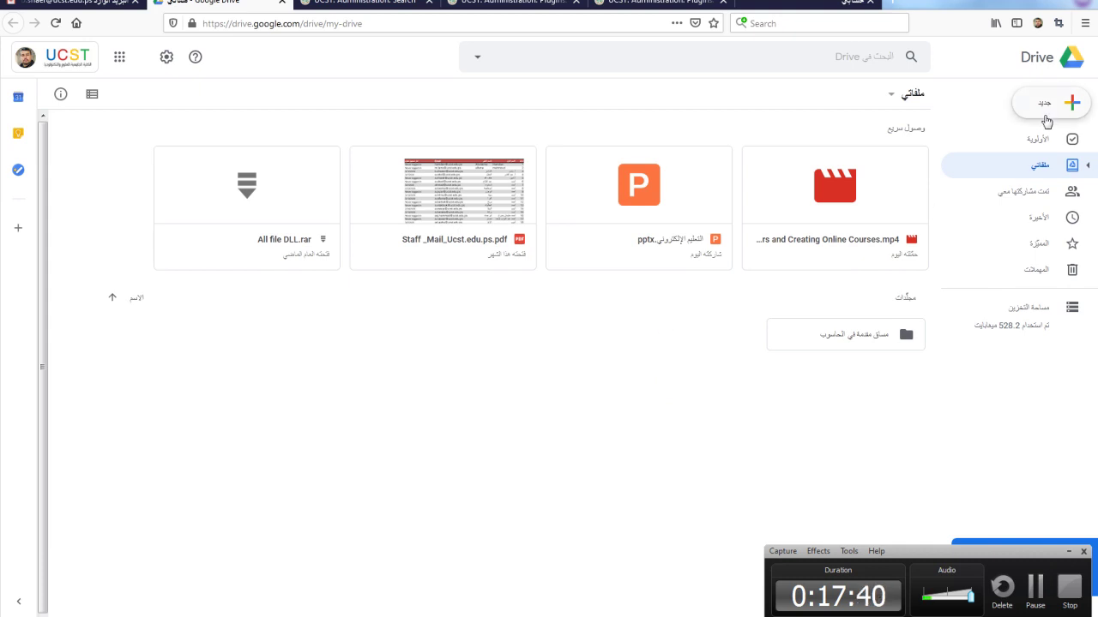
Step: Create a new folder named مساق تفاضل وتكامل in My Drive
{"action": "left_click", "coordinate": [1046, 107]}
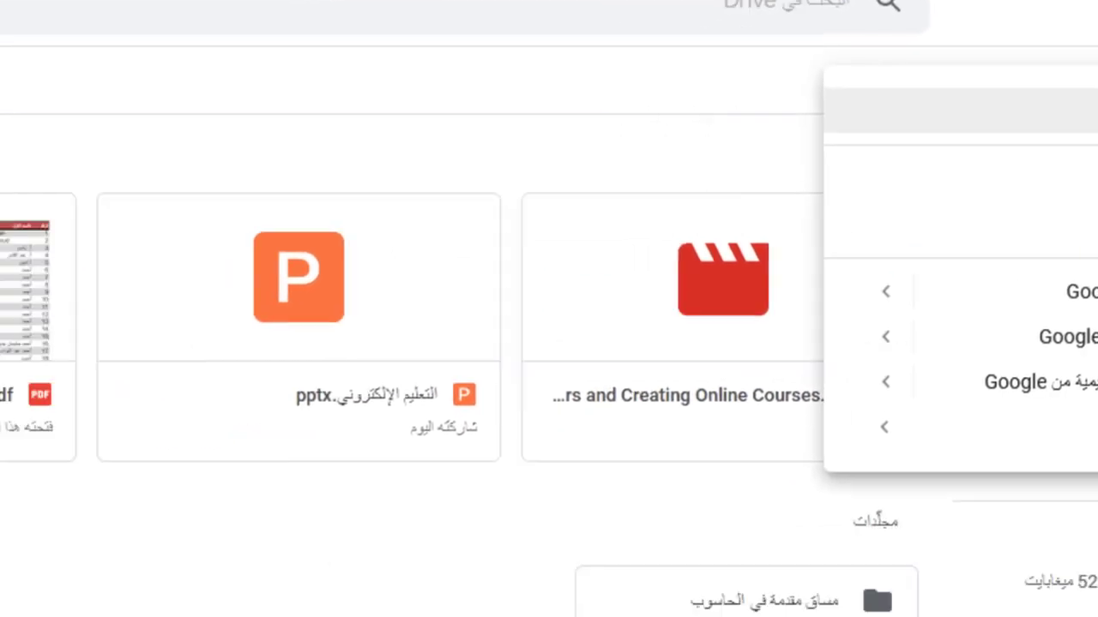
{"action": "left_click", "coordinate": [939, 246]}
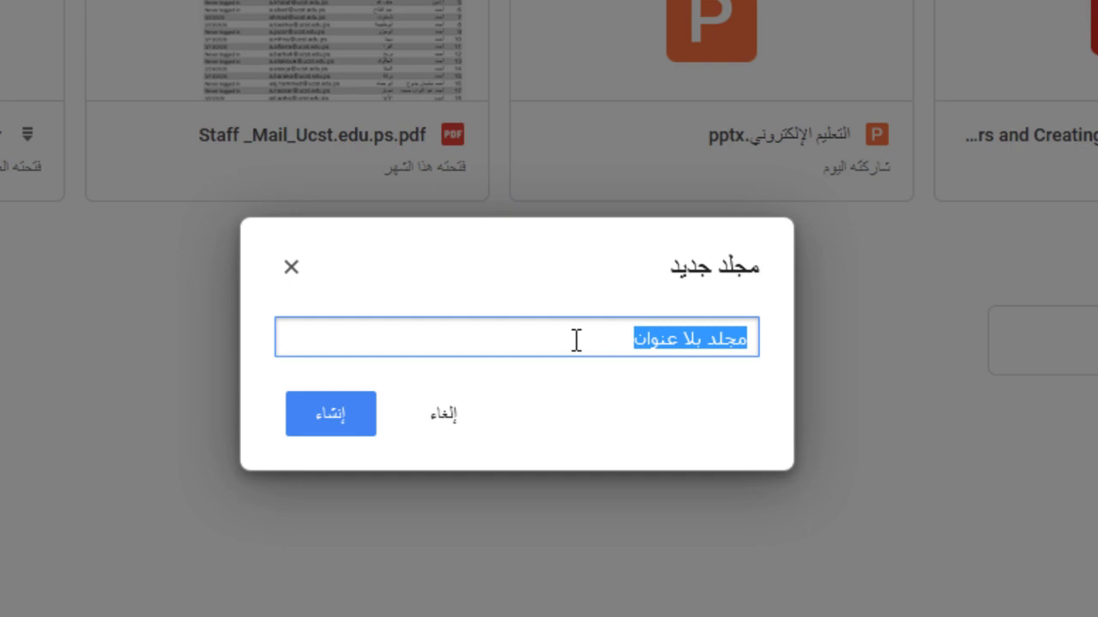
{"action": "type", "text": "مساق "}
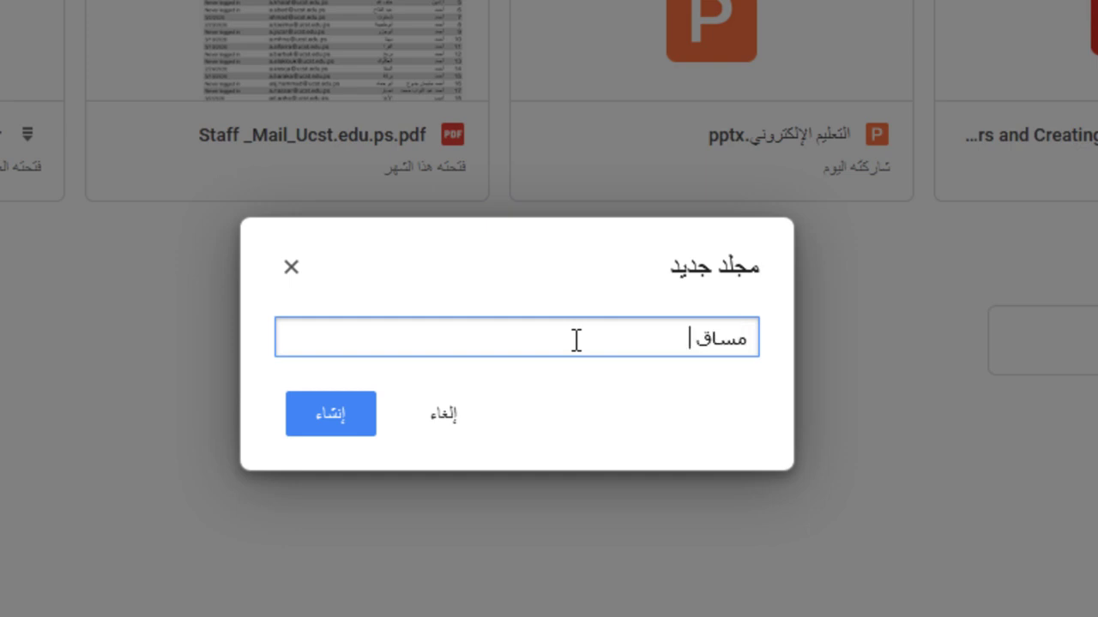
{"action": "type", "text": "تفاضل وتكامل"}
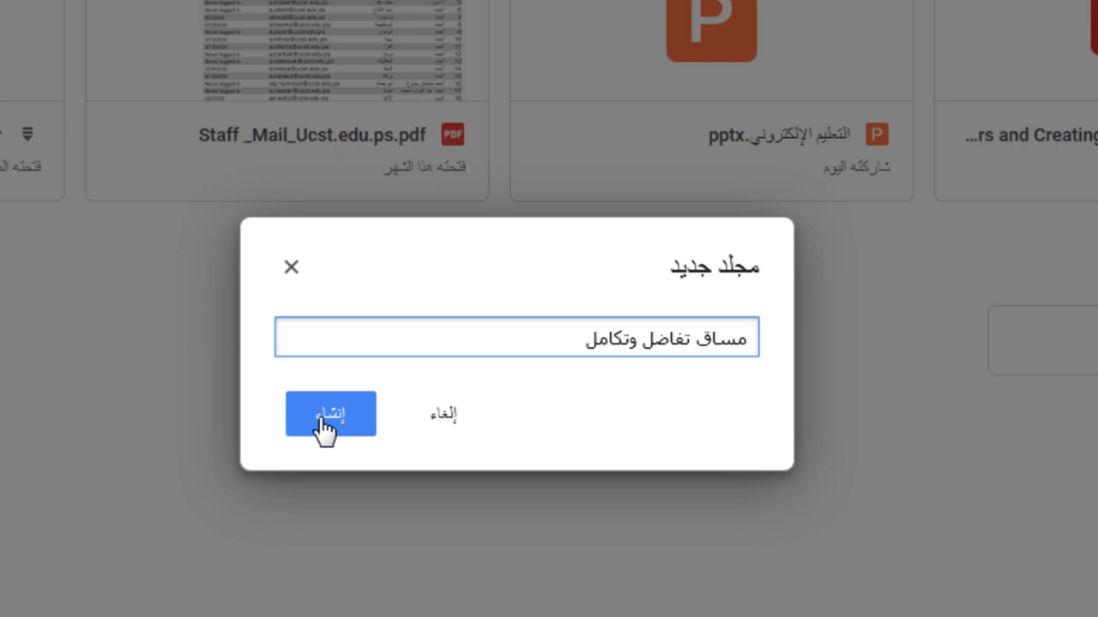
{"action": "left_click", "coordinate": [326, 424]}
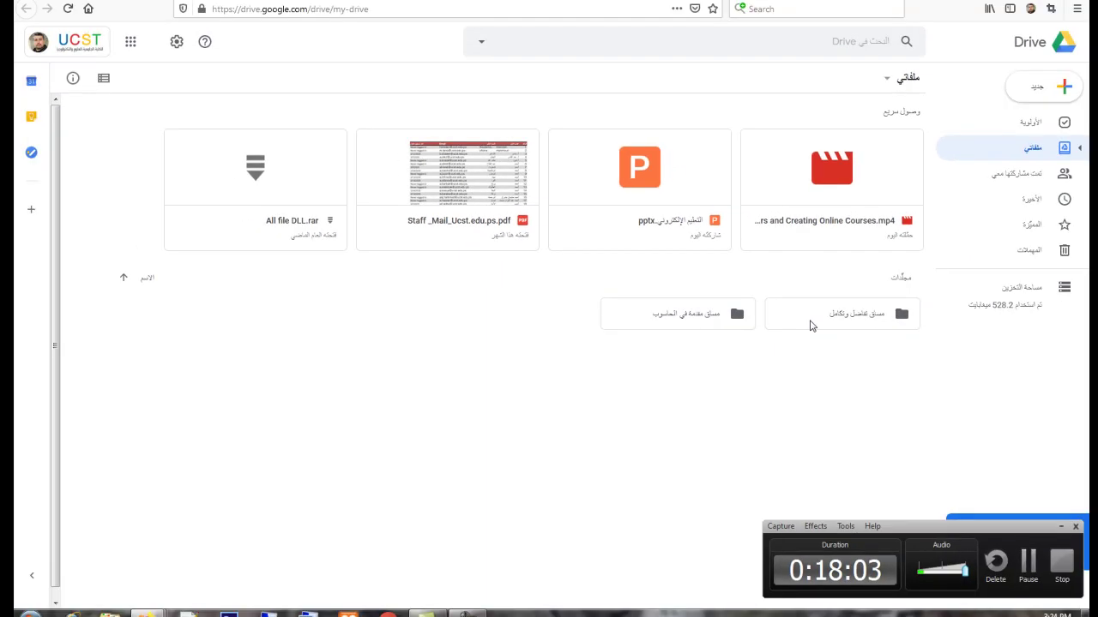
Step: Open the new مساق تفاضل وتكامل folder
{"action": "right_click", "coordinate": [487, 325]}
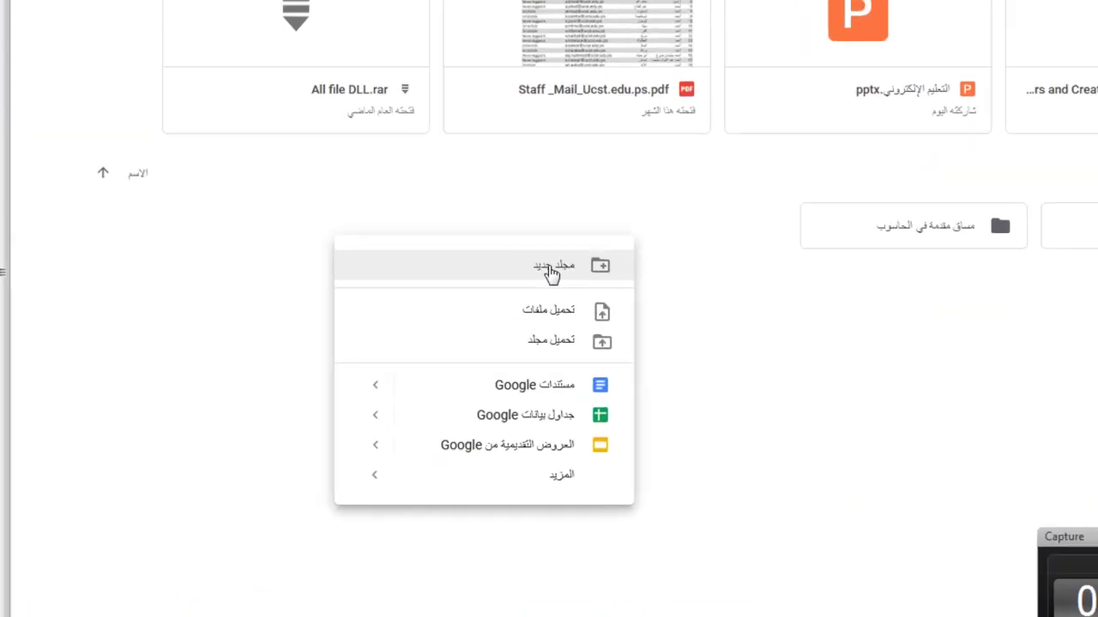
{"action": "left_click", "coordinate": [772, 301]}
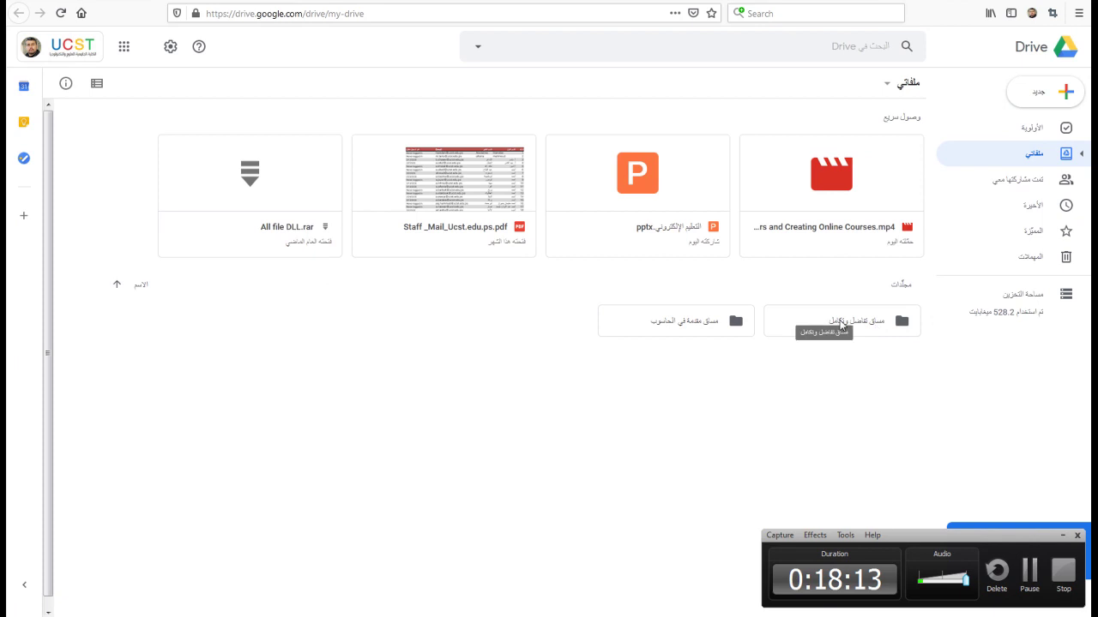
{"action": "left_click", "coordinate": [841, 324]}
{"action": "double_click", "coordinate": [848, 323]}
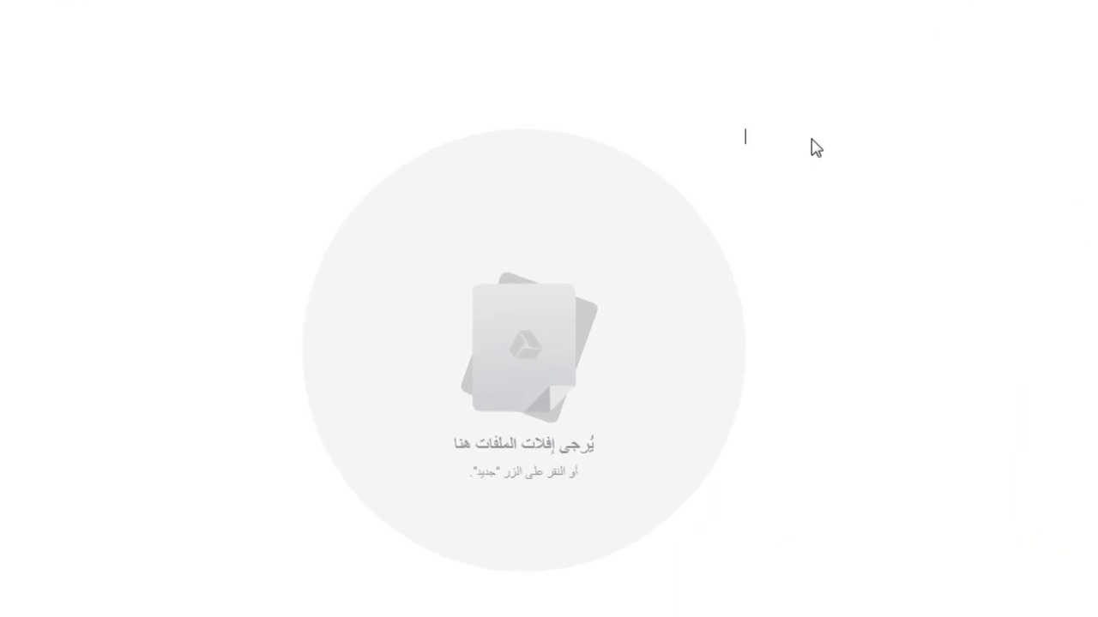
Step: Upload Moodle Teachers and Creating Online Courses.mp4 from the computer into the course folder
{"action": "right_click", "coordinate": [816, 94]}
{"action": "left_click", "coordinate": [725, 169]}
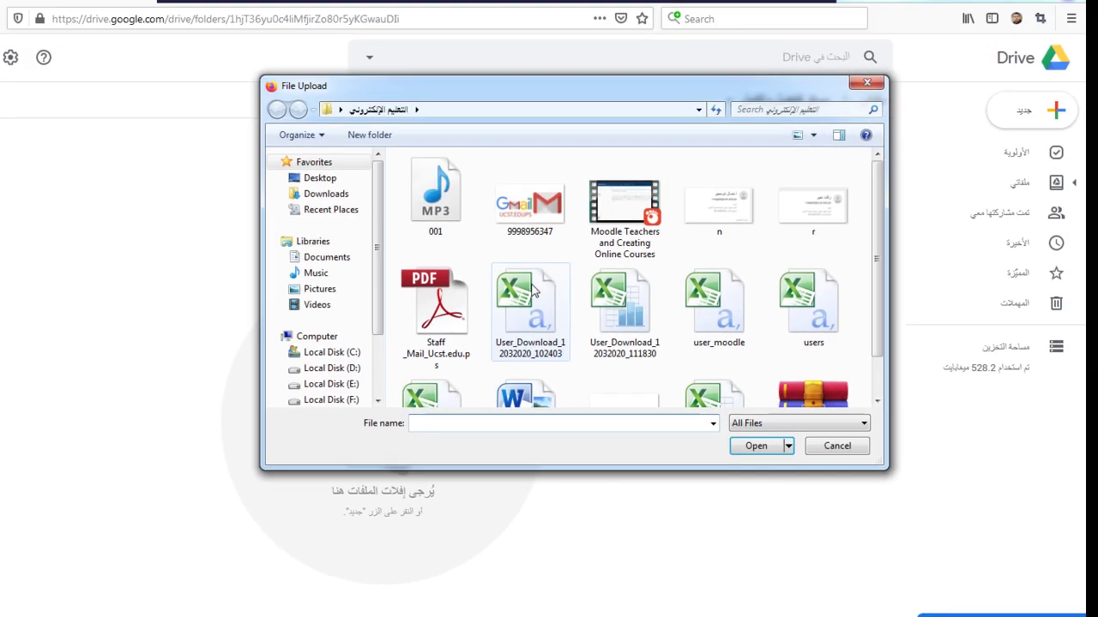
{"action": "left_click", "coordinate": [624, 222]}
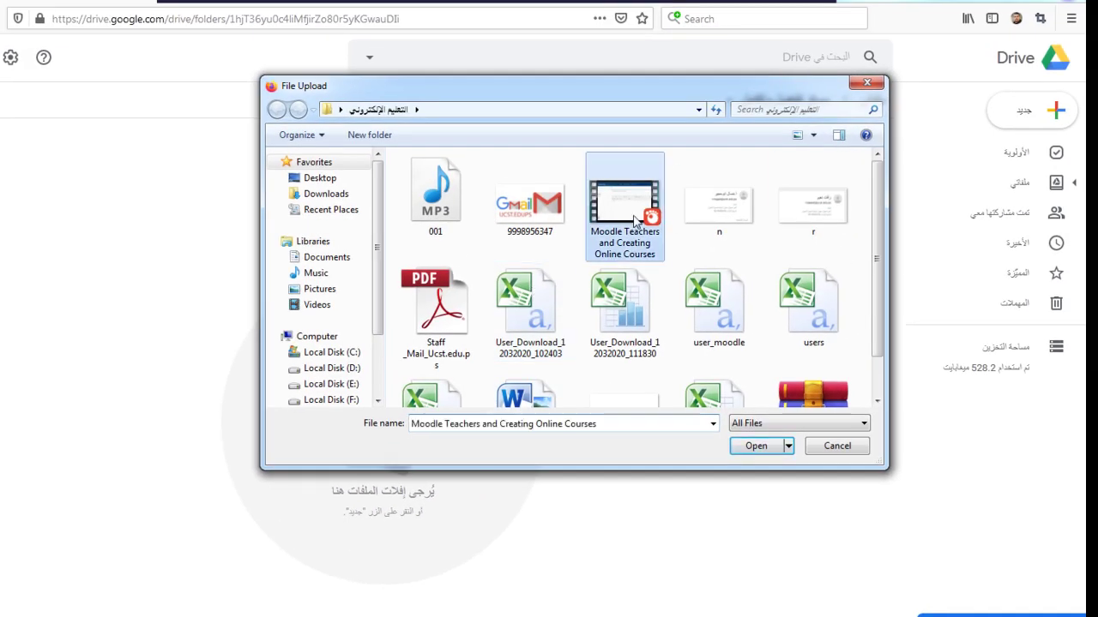
{"action": "double_click", "coordinate": [623, 222]}
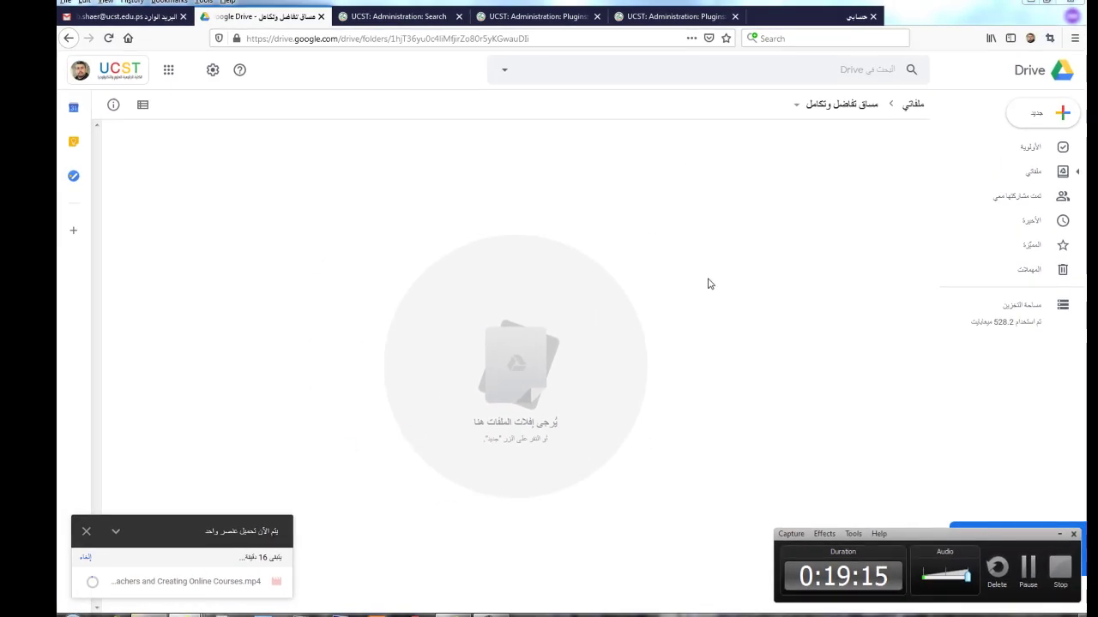
Step: In Windows Explorer, find and inspect the التعليم الإلكتروني folder on the Desktop
{"action": "key", "text": "super+e"}
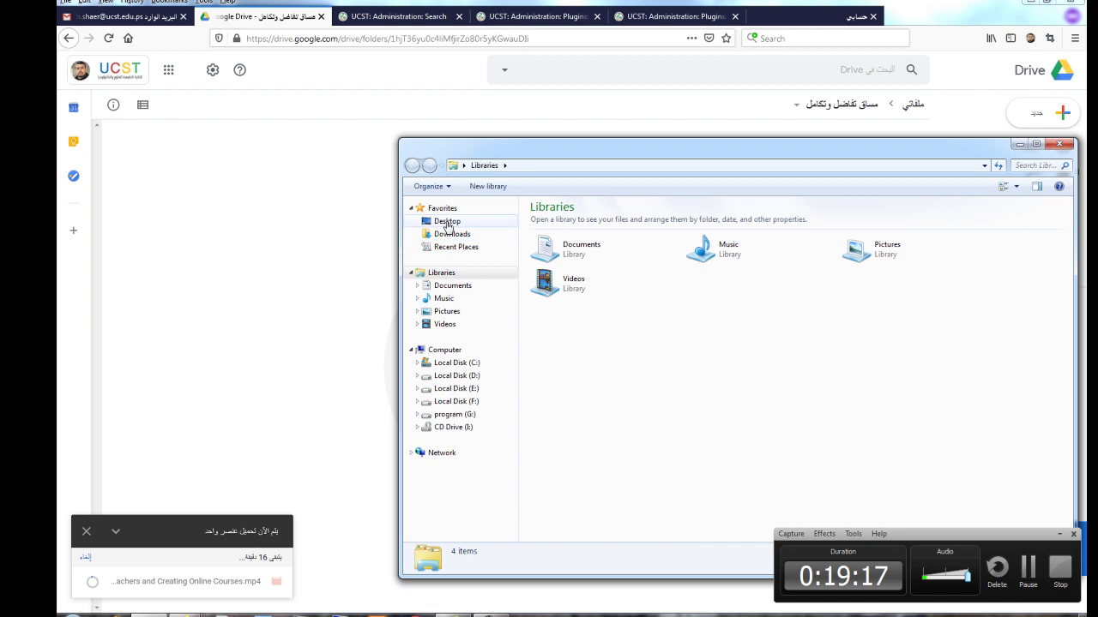
{"action": "left_click", "coordinate": [447, 221]}
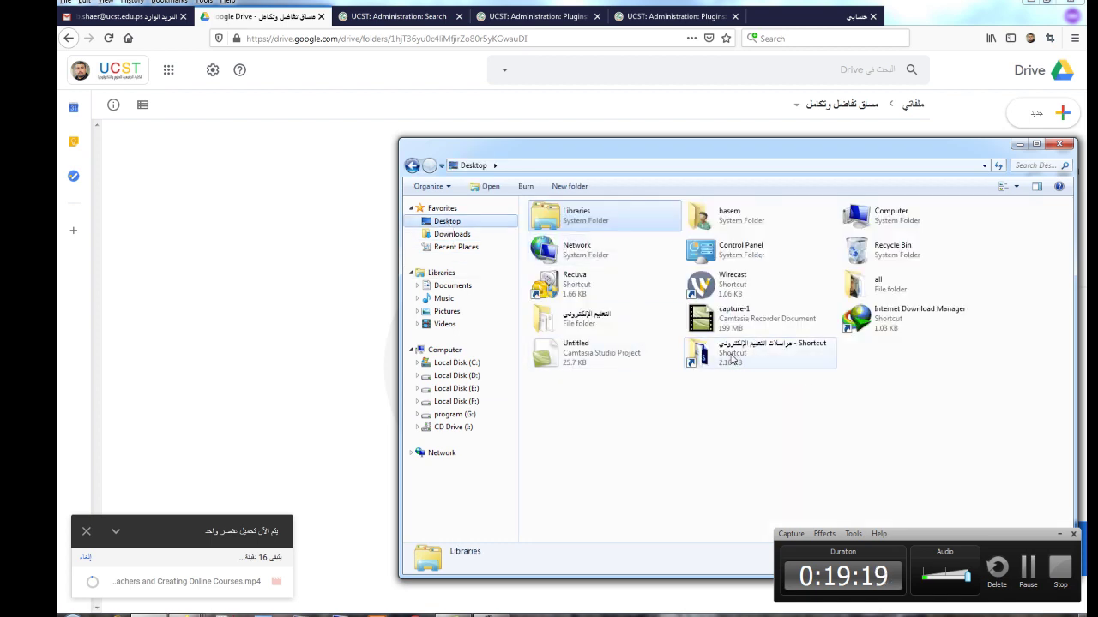
{"action": "left_click", "coordinate": [596, 326]}
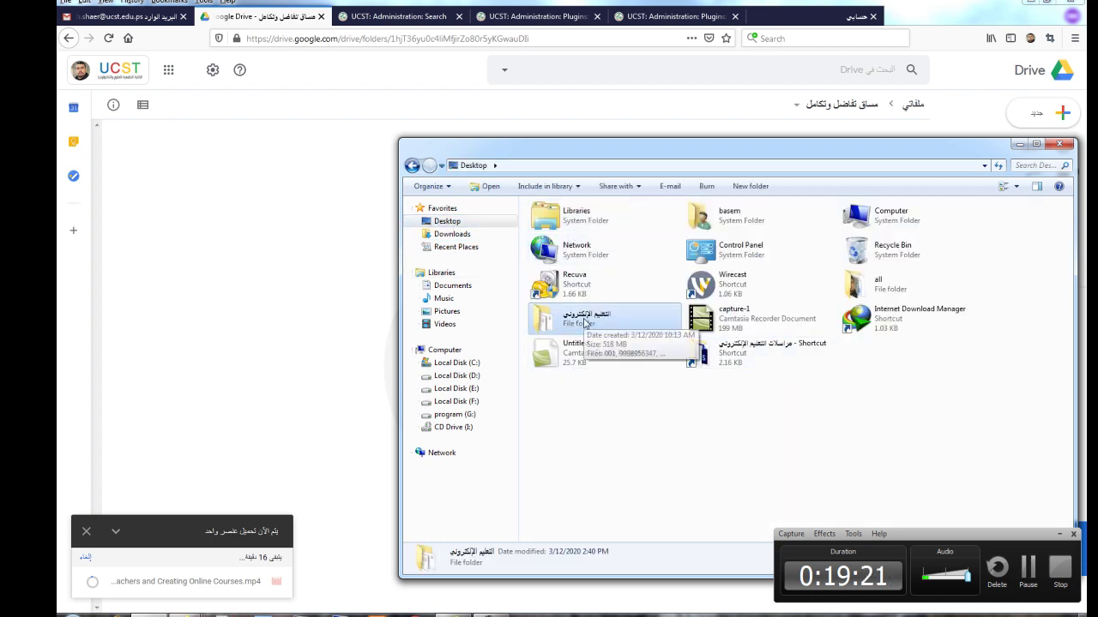
{"action": "double_click", "coordinate": [566, 321]}
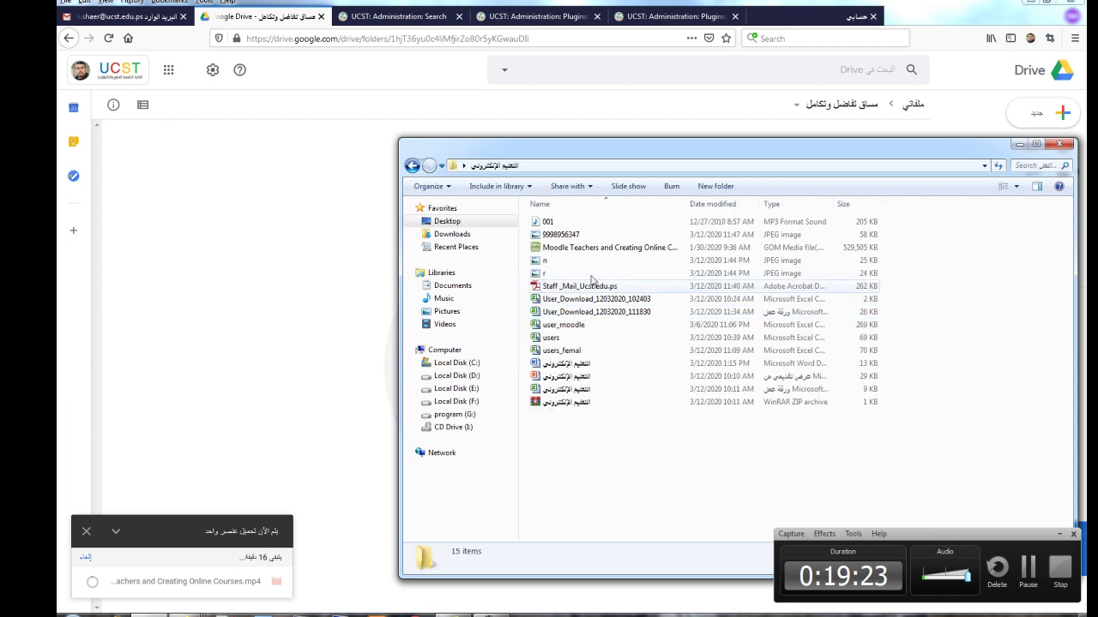
{"action": "left_click", "coordinate": [411, 166]}
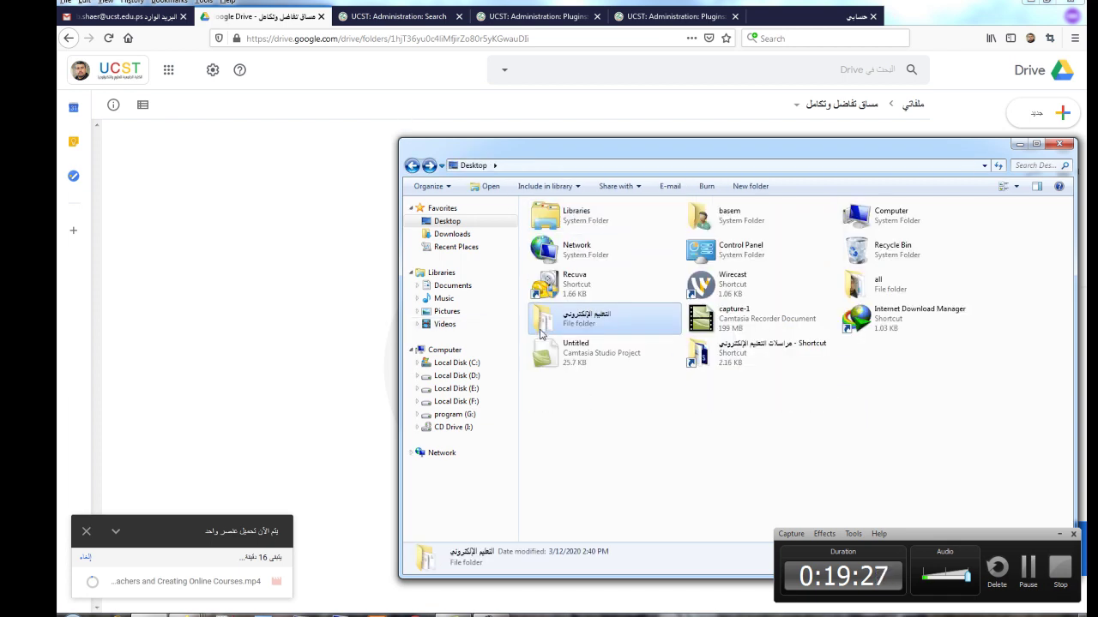
Step: Drag the التعليم الإلكتروني folder into the Drive course folder, then cancel the running uploads
{"action": "left_click_drag", "start_coordinate": [543, 328], "coordinate": [309, 315]}
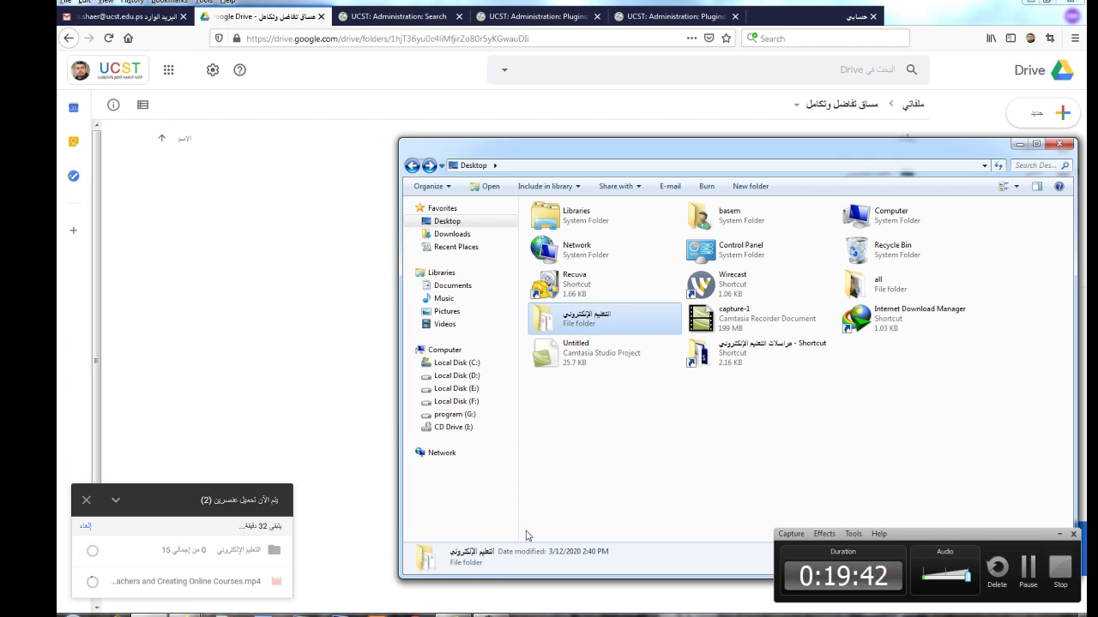
{"action": "left_click", "coordinate": [86, 532]}
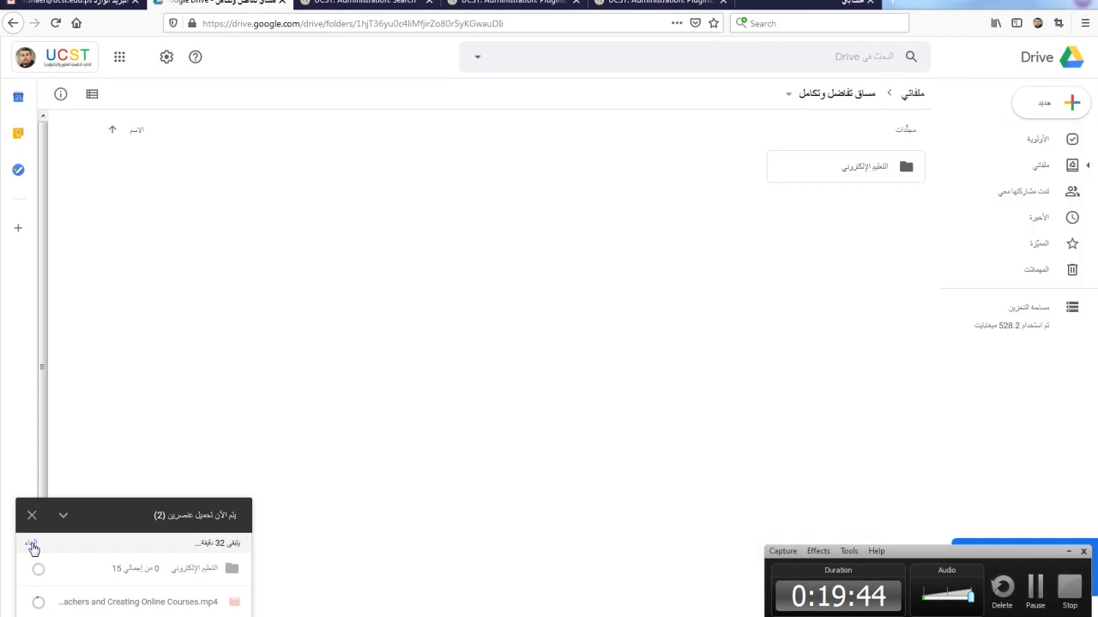
{"action": "left_click", "coordinate": [31, 545]}
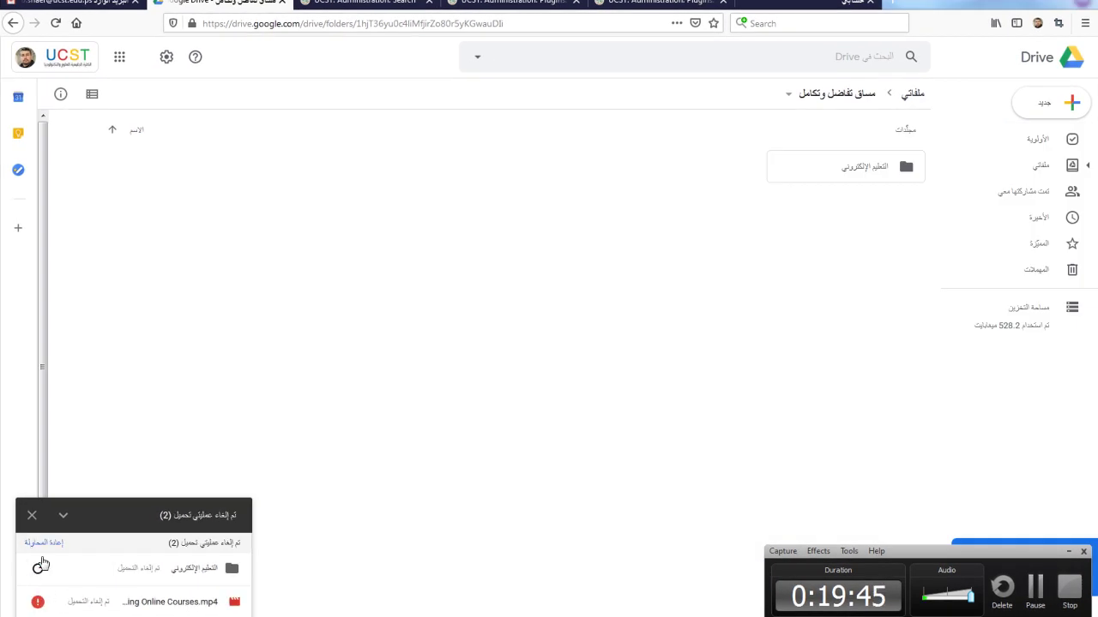
Step: Close the upload panel, select the التعليم الإلكتروني folder and show its details pane
{"action": "left_click", "coordinate": [31, 514]}
{"action": "right_click", "coordinate": [691, 252]}
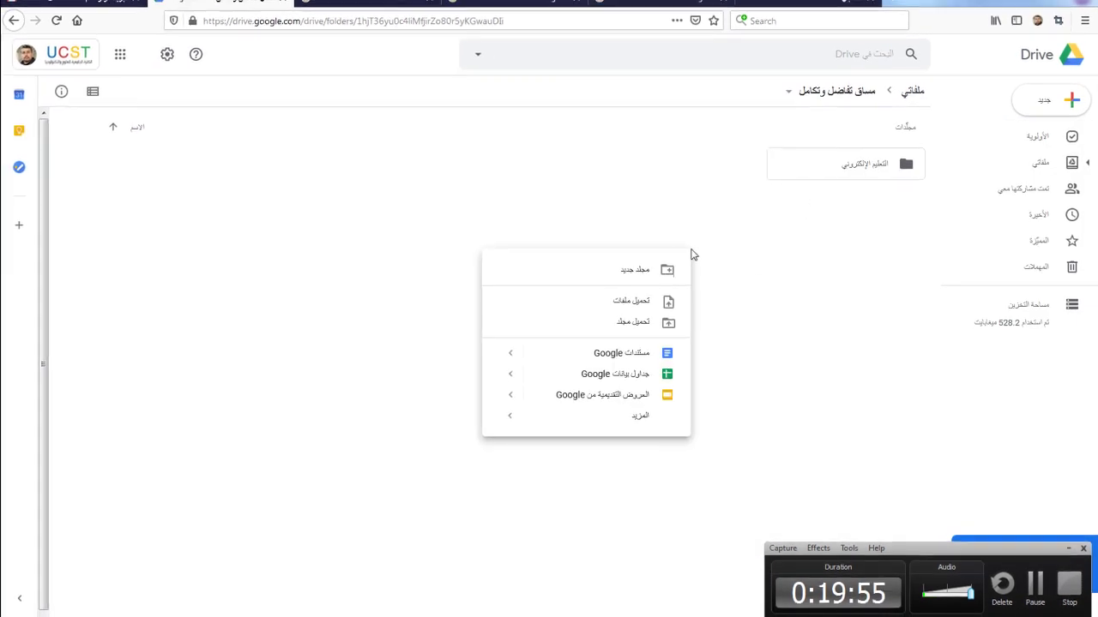
{"action": "left_click", "coordinate": [827, 253]}
{"action": "left_click", "coordinate": [836, 159]}
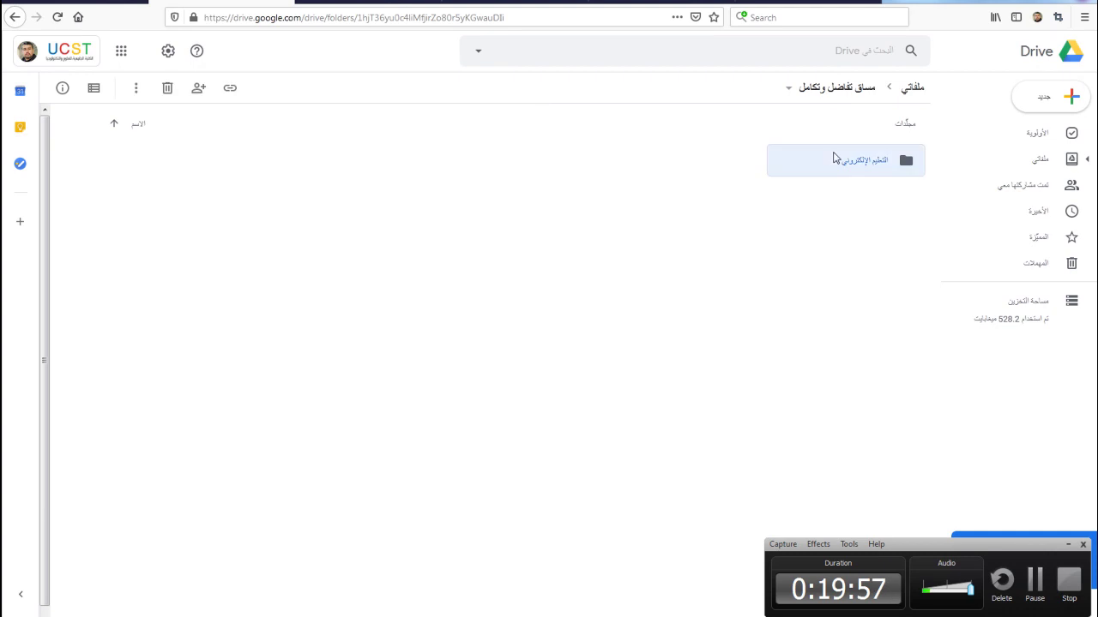
{"action": "left_click", "coordinate": [95, 90]}
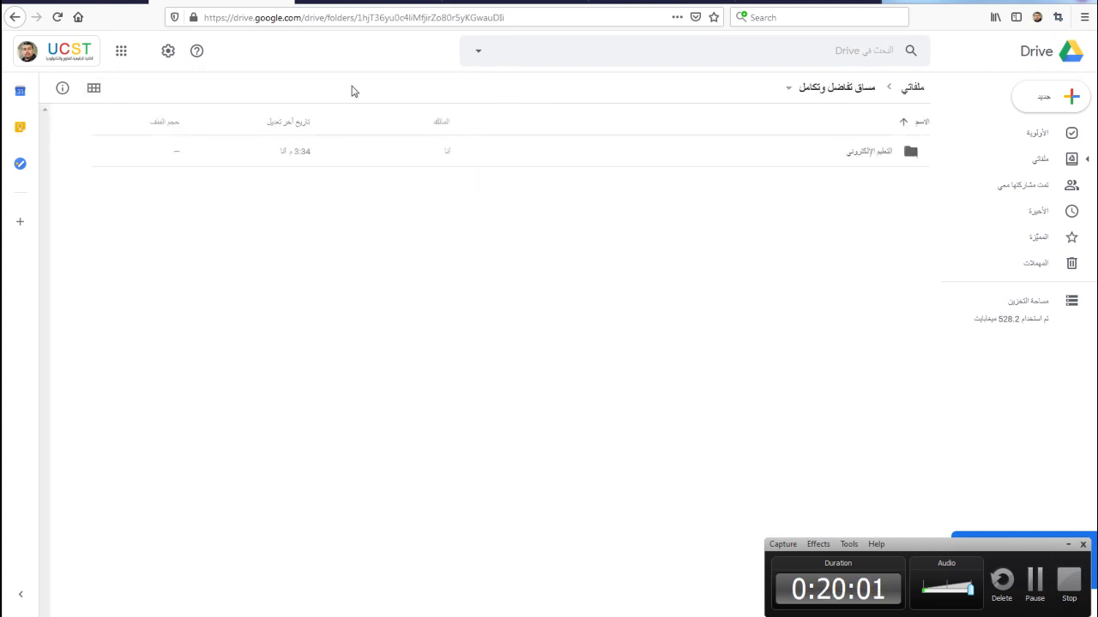
{"action": "left_click", "coordinate": [97, 89]}
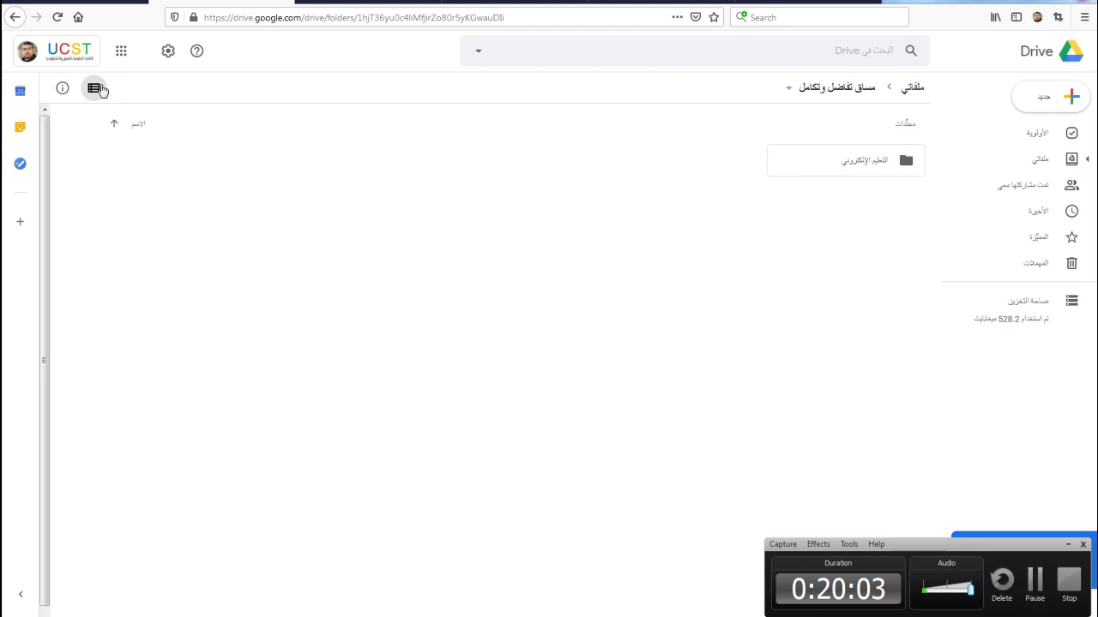
{"action": "left_click", "coordinate": [63, 88]}
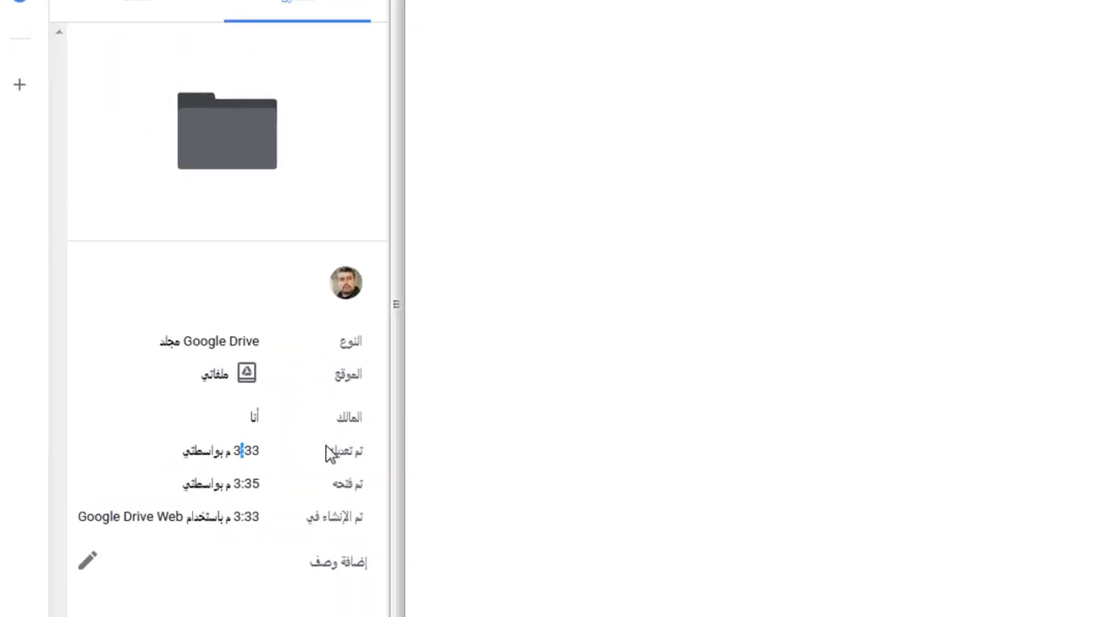
Step: Bring up the Share dialog for the التعليم الإلكتروني folder from its context menu
{"action": "left_click", "coordinate": [838, 171]}
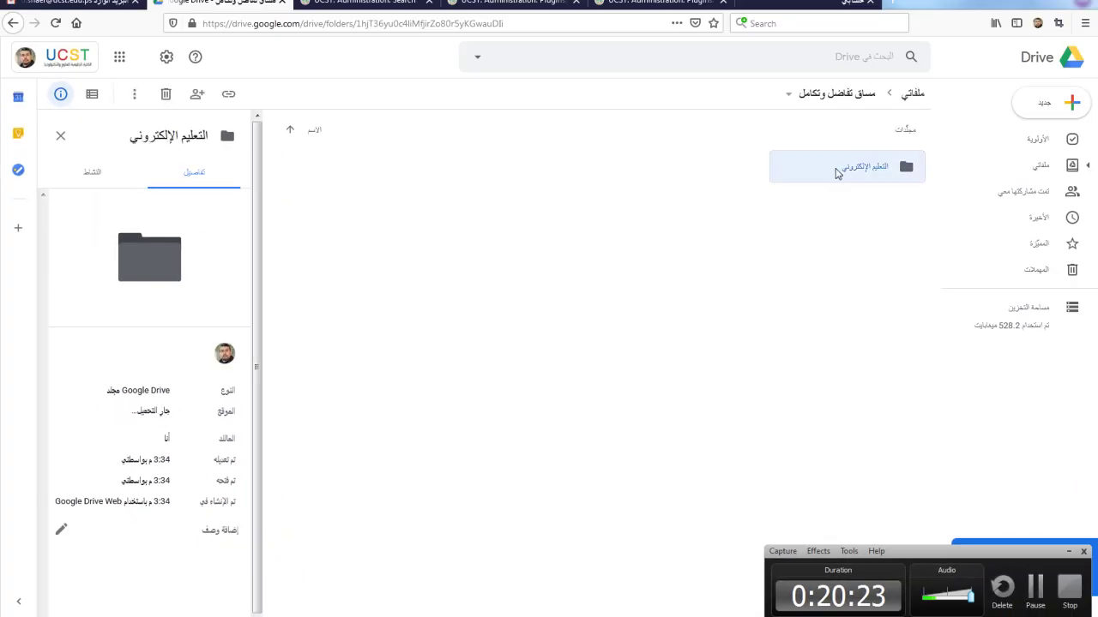
{"action": "right_click", "coordinate": [838, 173]}
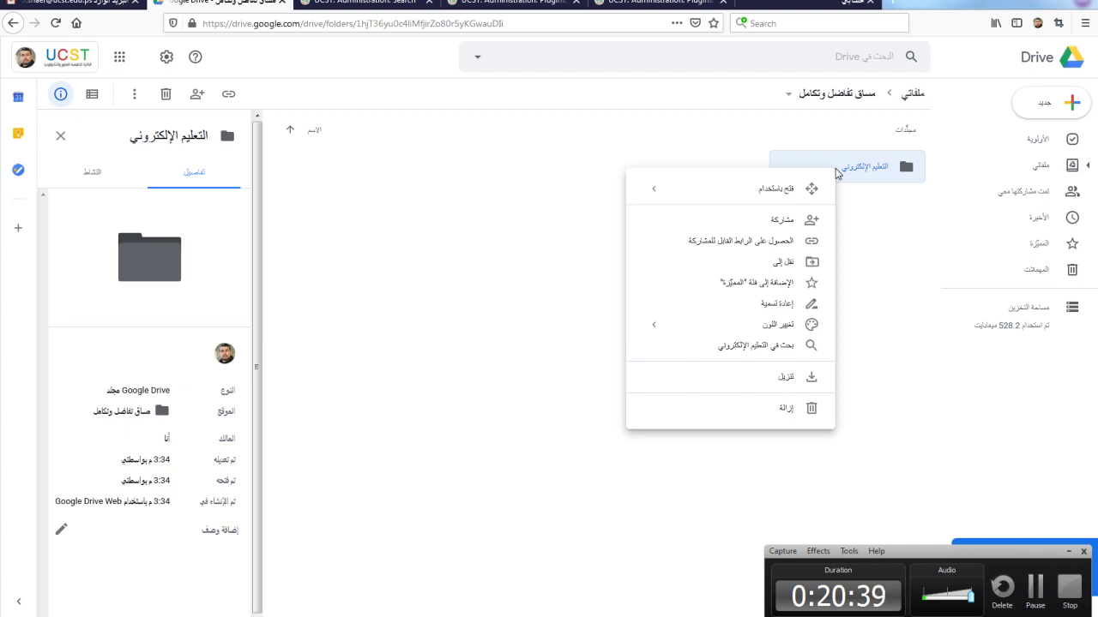
{"action": "left_click", "coordinate": [838, 181]}
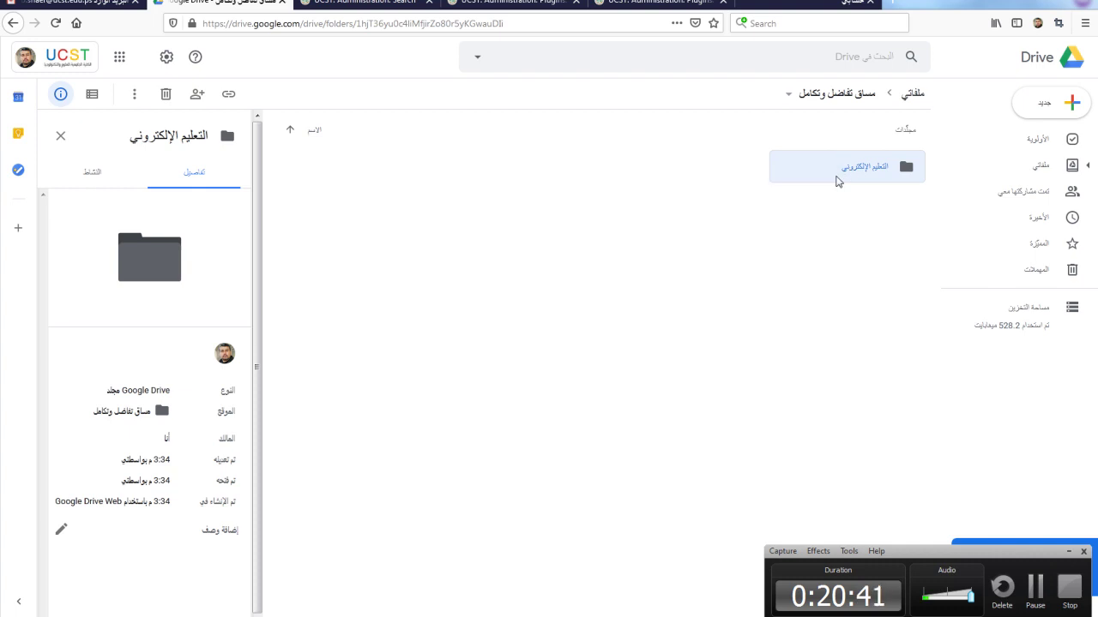
{"action": "right_click", "coordinate": [860, 173]}
{"action": "left_click", "coordinate": [784, 221]}
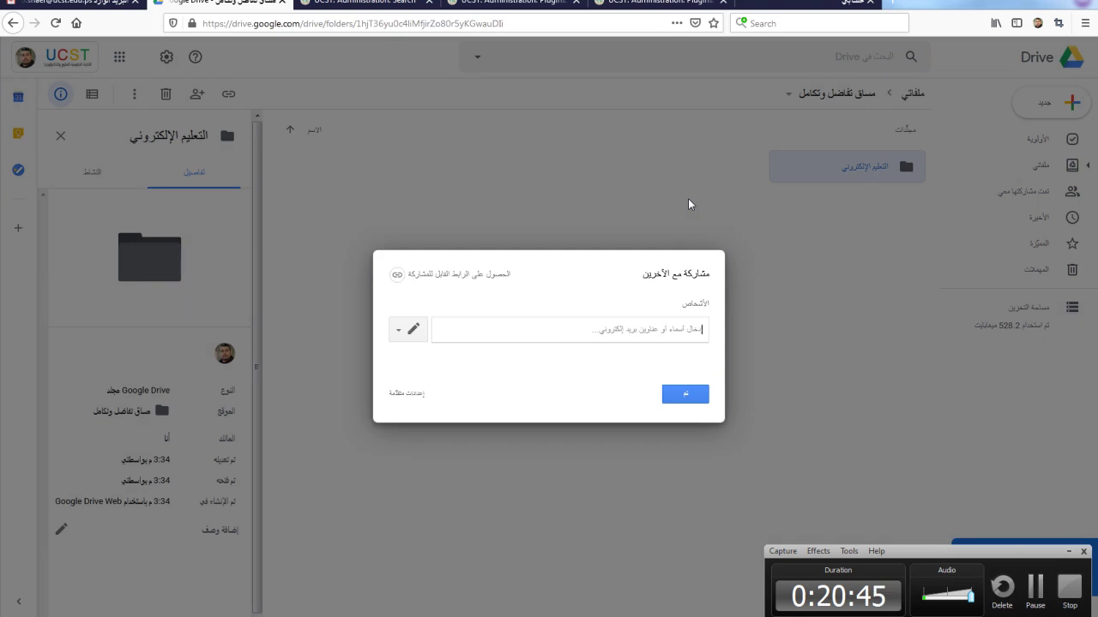
Step: Leave the people field empty and switch to Advanced sharing settings showing the folder link
{"action": "left_click", "coordinate": [649, 330]}
{"action": "type", "text": "با"}
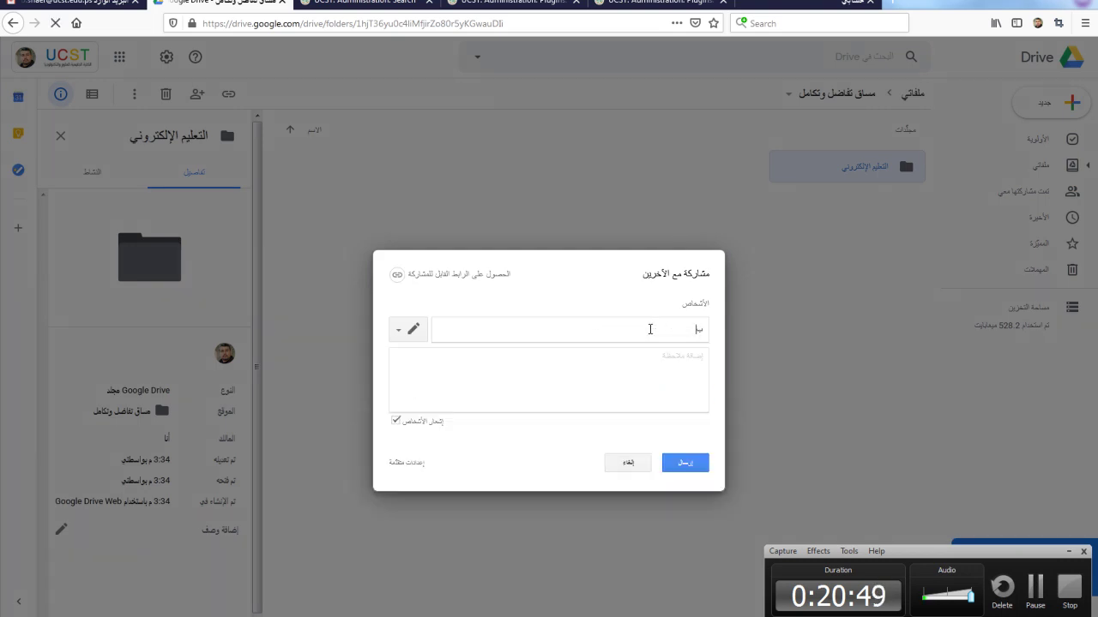
{"action": "key", "text": "BackSpace"}
{"action": "type", "text": "ل"}
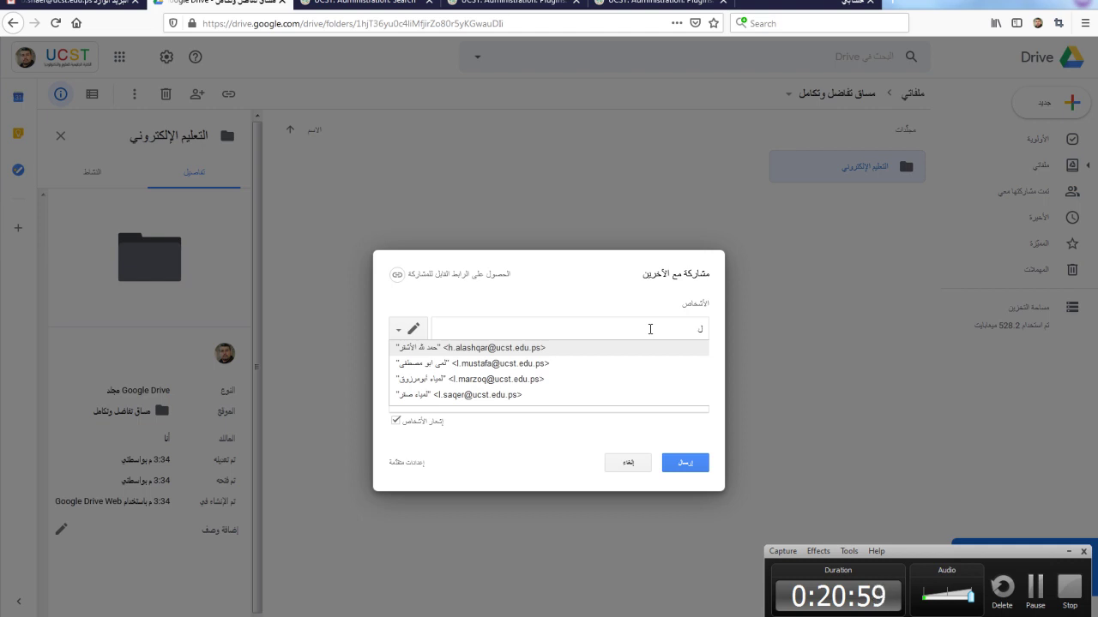
{"action": "key", "text": "BackSpace"}
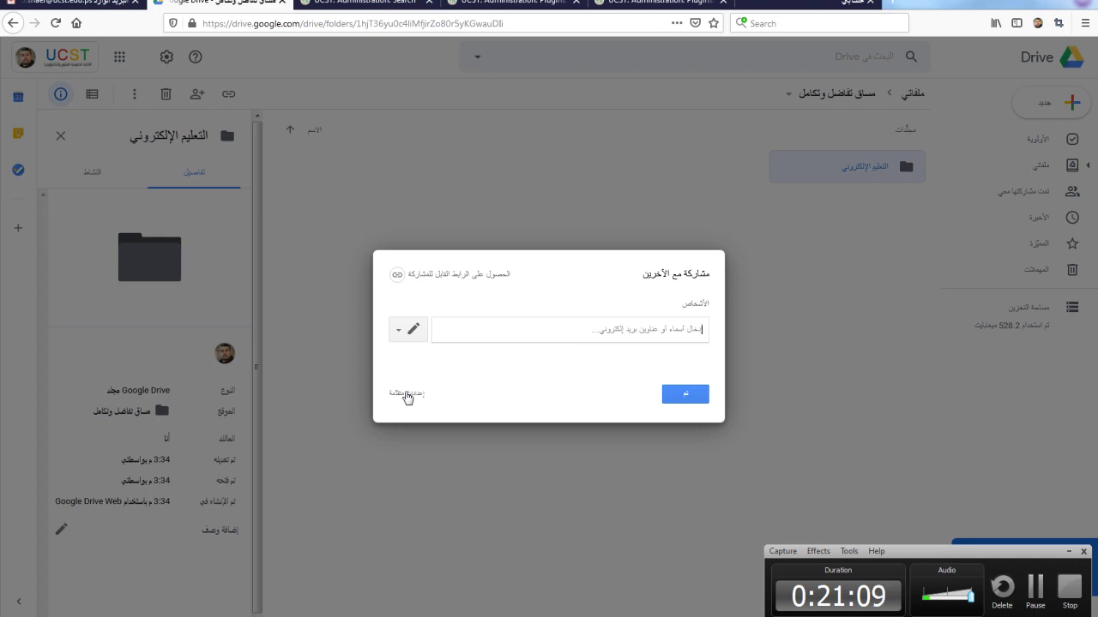
{"action": "left_click", "coordinate": [408, 396]}
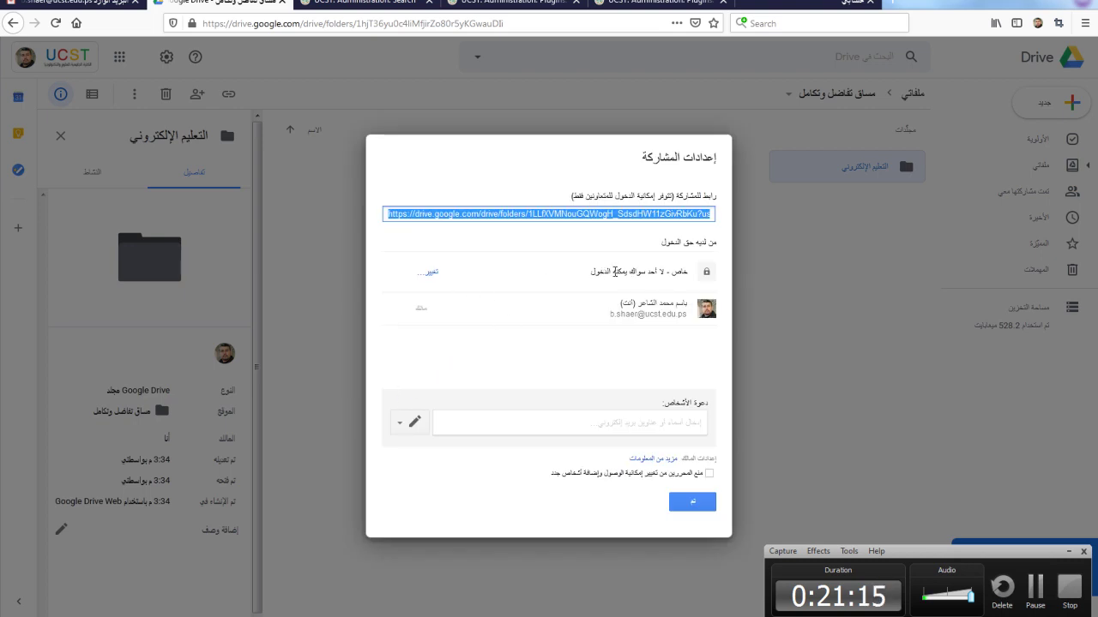
Step: Set link sharing to 'On – Public on the web', save, and copy the share link
{"action": "left_click", "coordinate": [428, 273]}
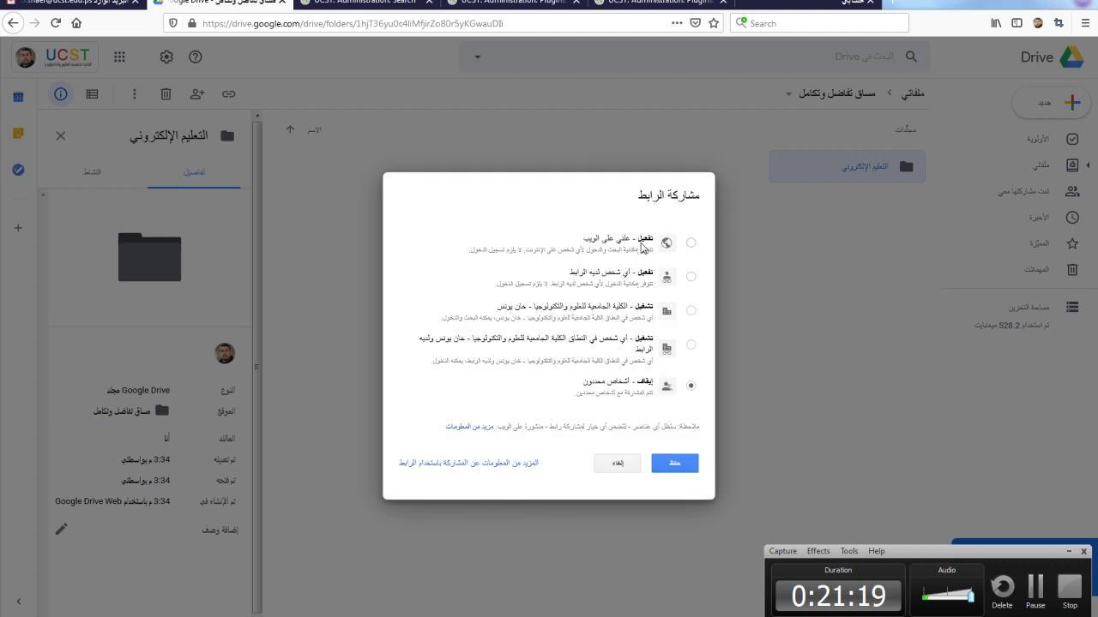
{"action": "left_click", "coordinate": [691, 242]}
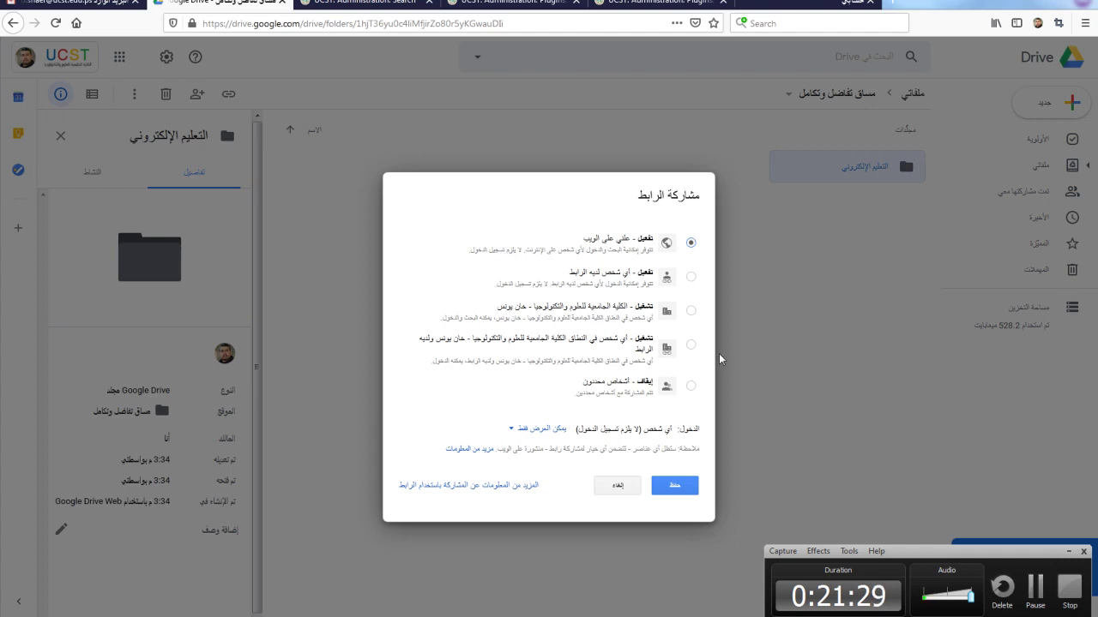
{"action": "left_click", "coordinate": [675, 486]}
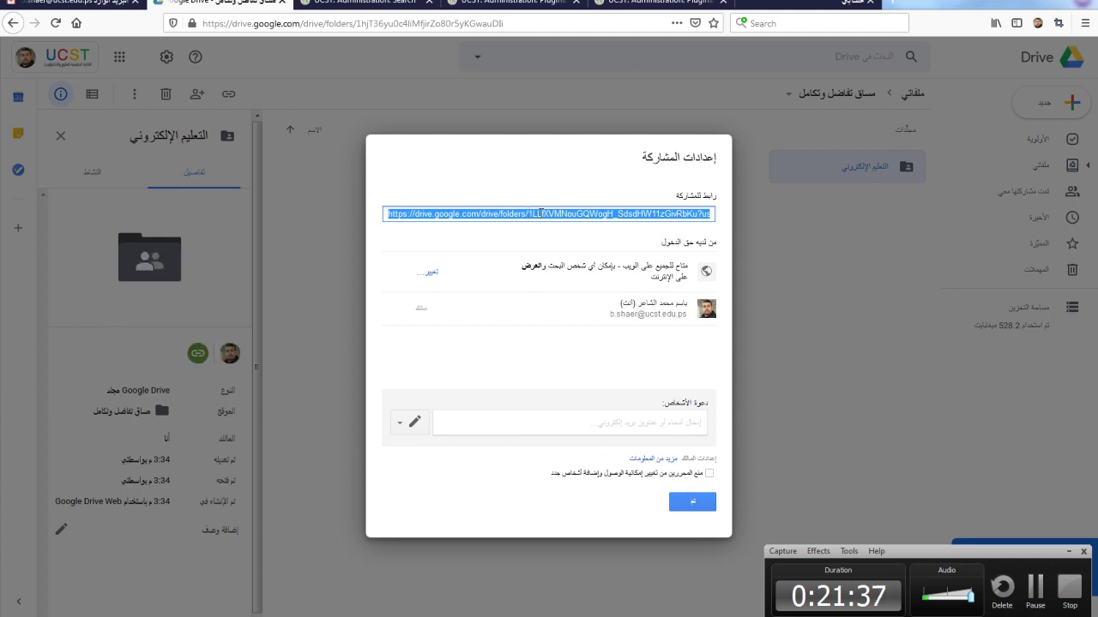
{"action": "right_click", "coordinate": [542, 213]}
{"action": "left_click", "coordinate": [582, 350]}
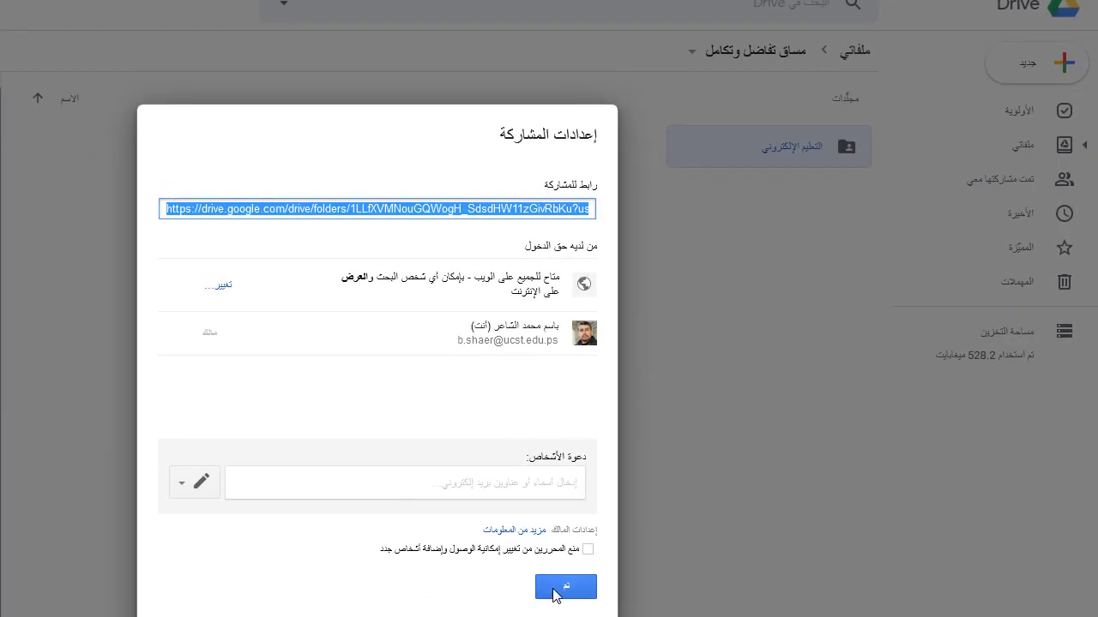
Step: Reopen sharing for التعليم الإلكتروني, copy its full share link, and close the dialog
{"action": "left_click", "coordinate": [553, 592]}
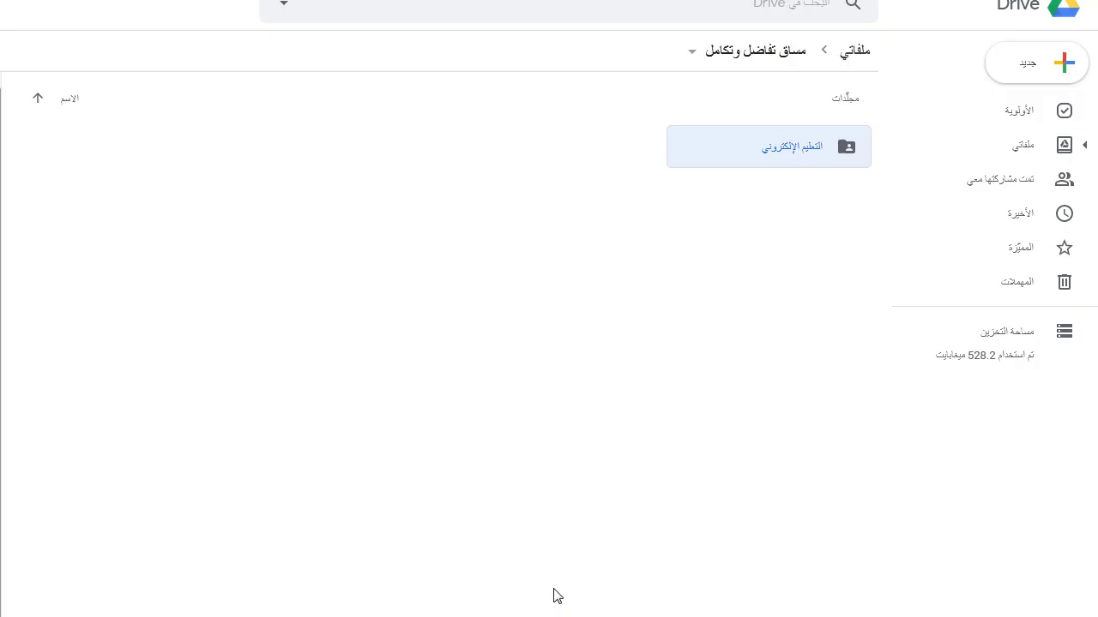
{"action": "left_click", "coordinate": [705, 292]}
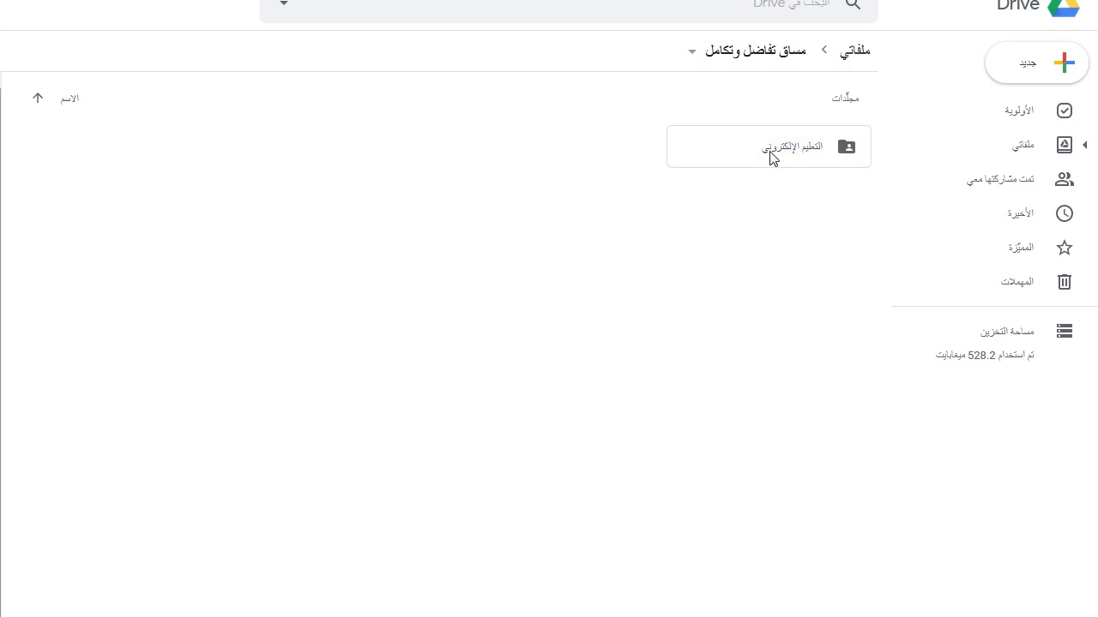
{"action": "right_click", "coordinate": [796, 152]}
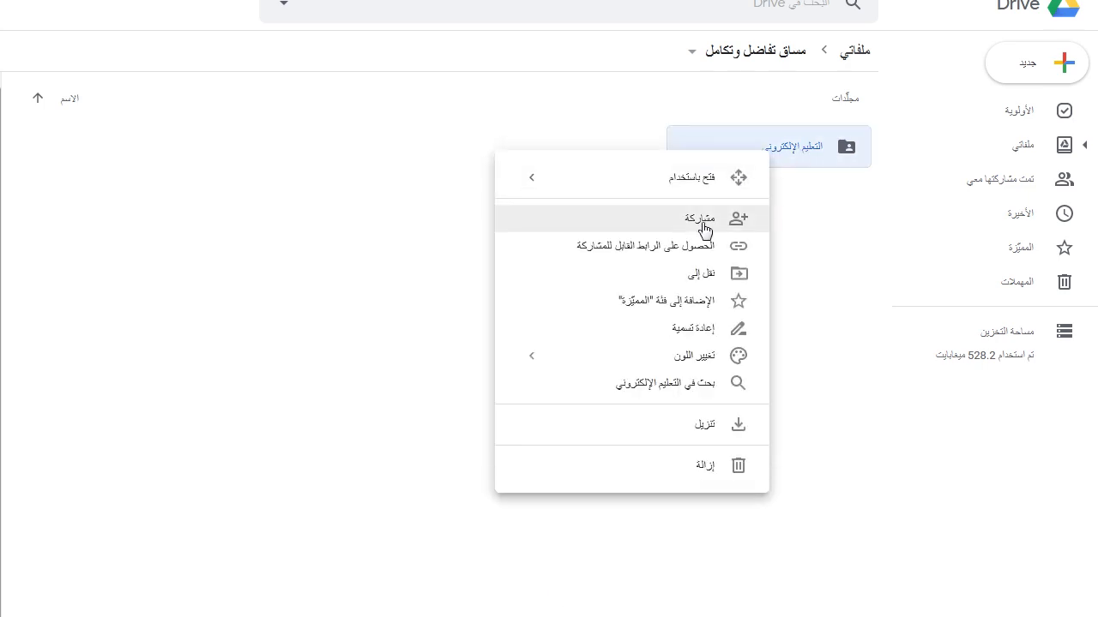
{"action": "left_click", "coordinate": [702, 221]}
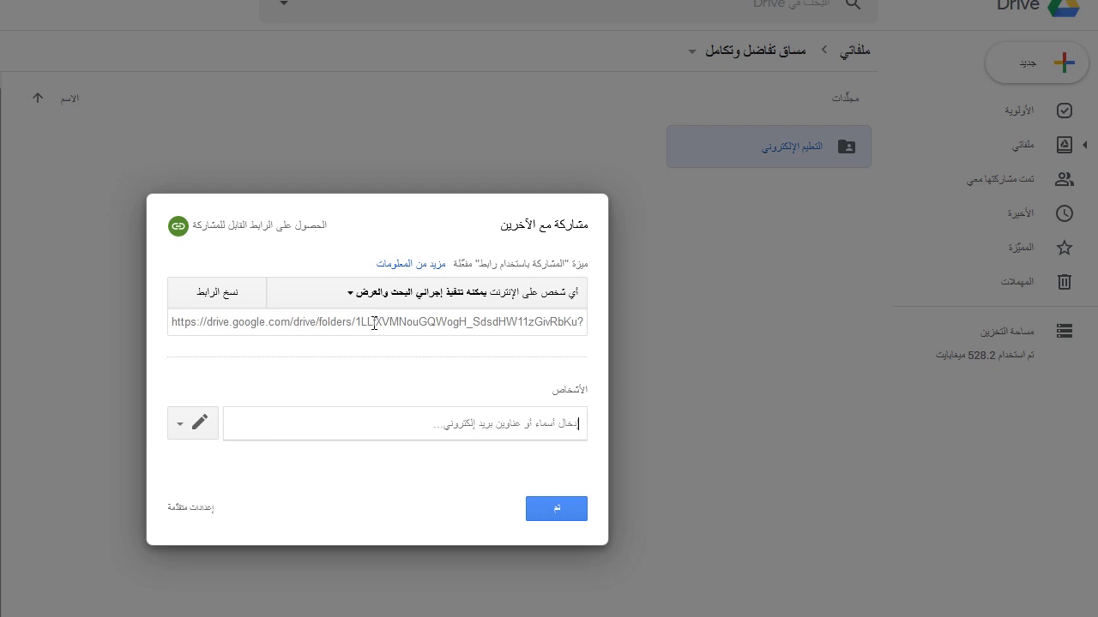
{"action": "left_click", "coordinate": [374, 324]}
{"action": "right_click", "coordinate": [374, 324]}
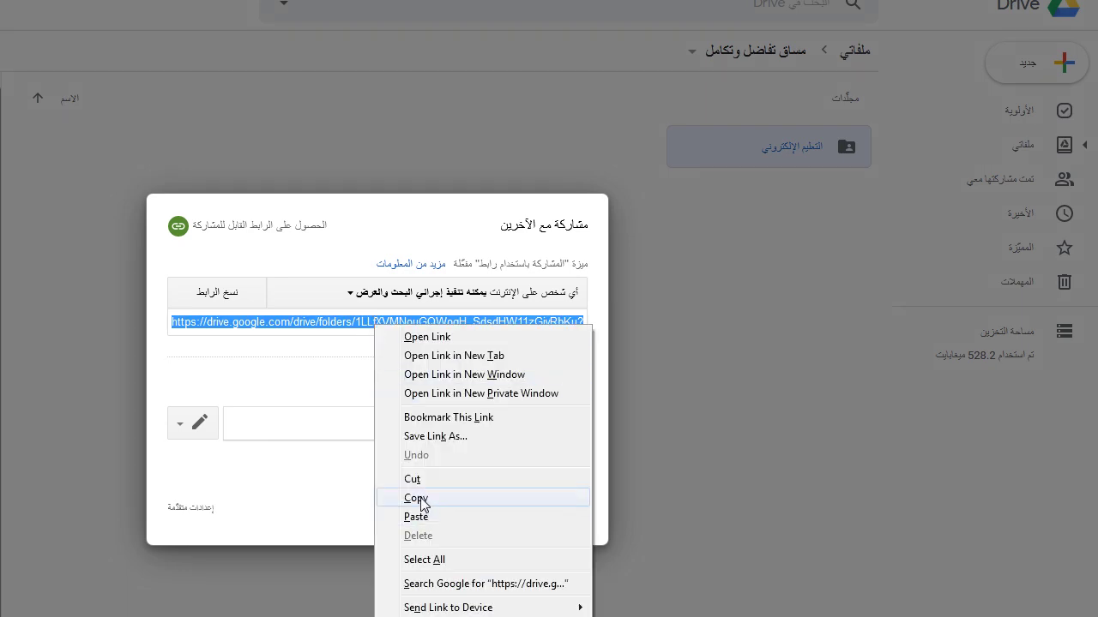
{"action": "left_click", "coordinate": [418, 499]}
{"action": "left_click", "coordinate": [562, 508]}
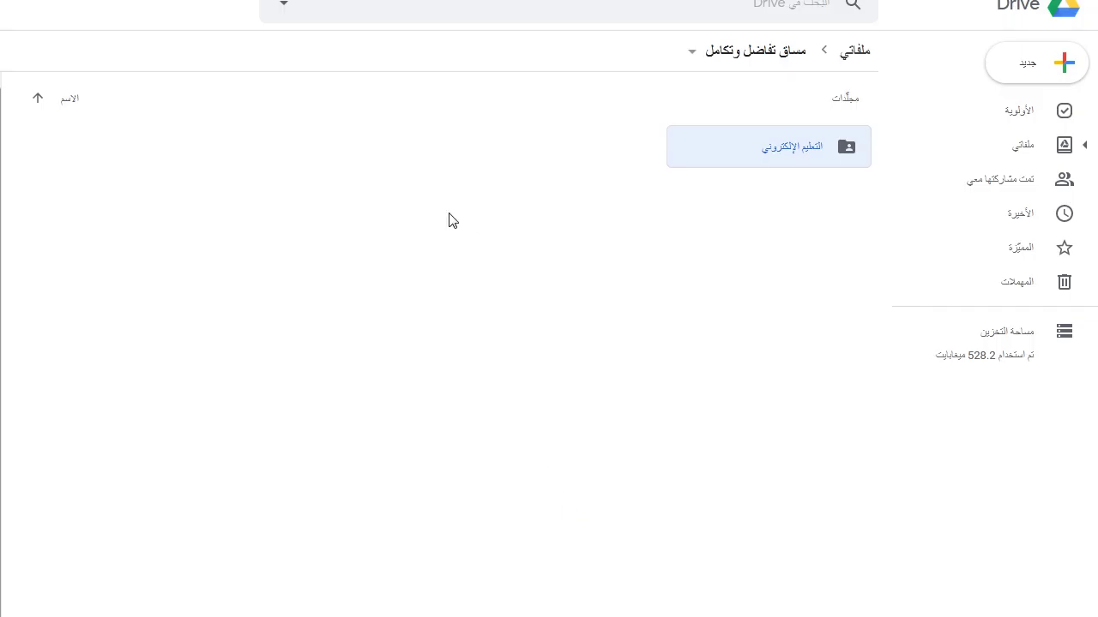
{"action": "left_click", "coordinate": [1079, 0]}
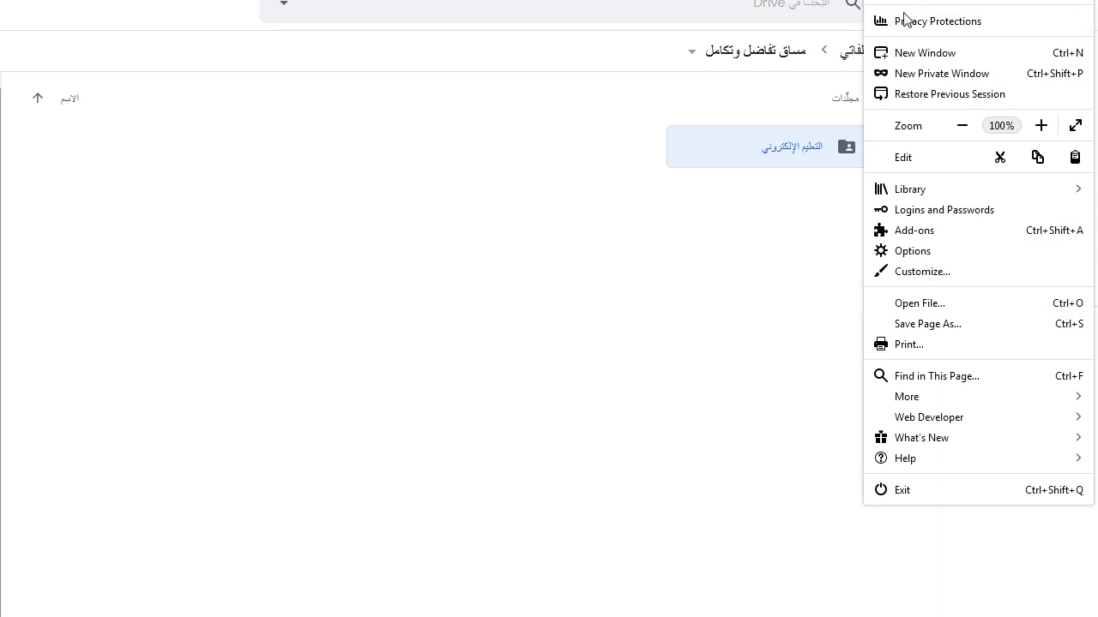
Step: In a new Firefox window, sign out of Google and load the shared folder link
{"action": "left_click", "coordinate": [904, 54]}
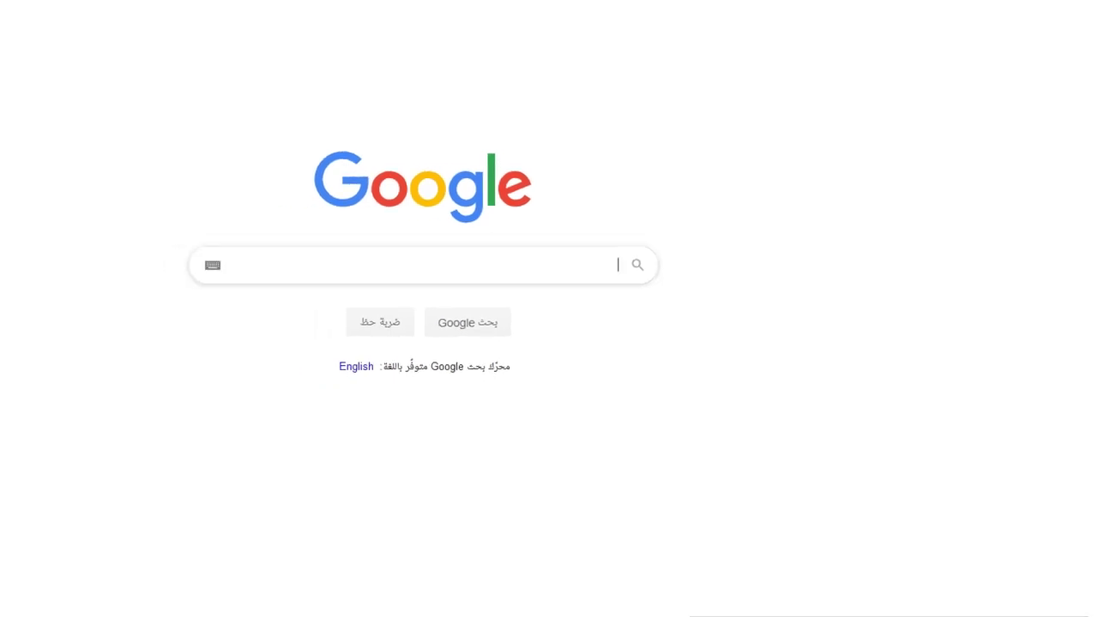
{"action": "left_click", "coordinate": [29, 76]}
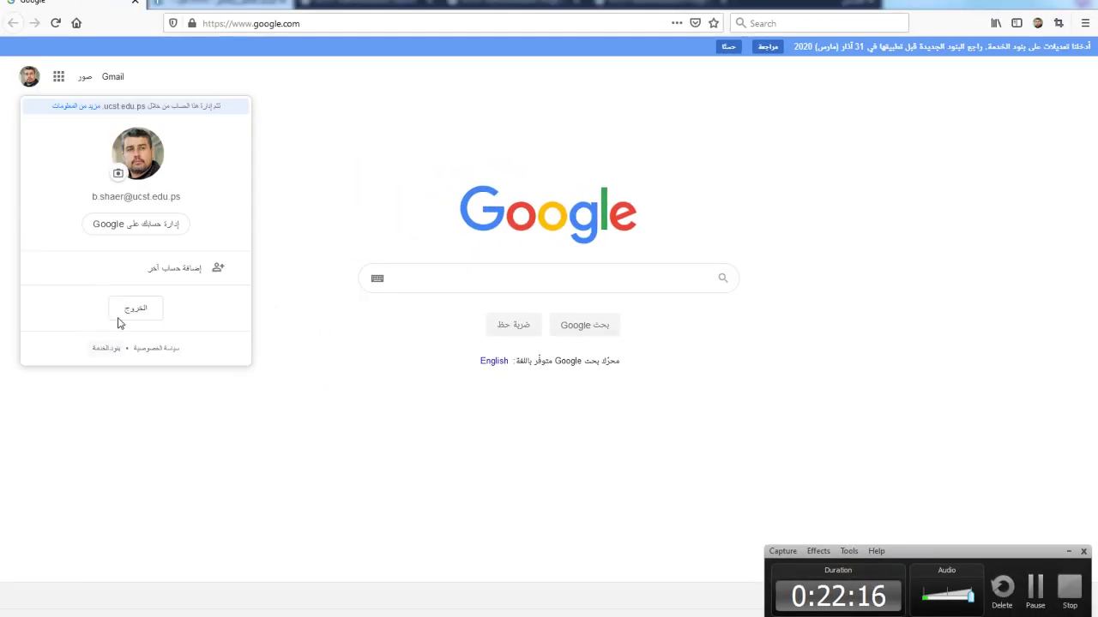
{"action": "left_click", "coordinate": [135, 308]}
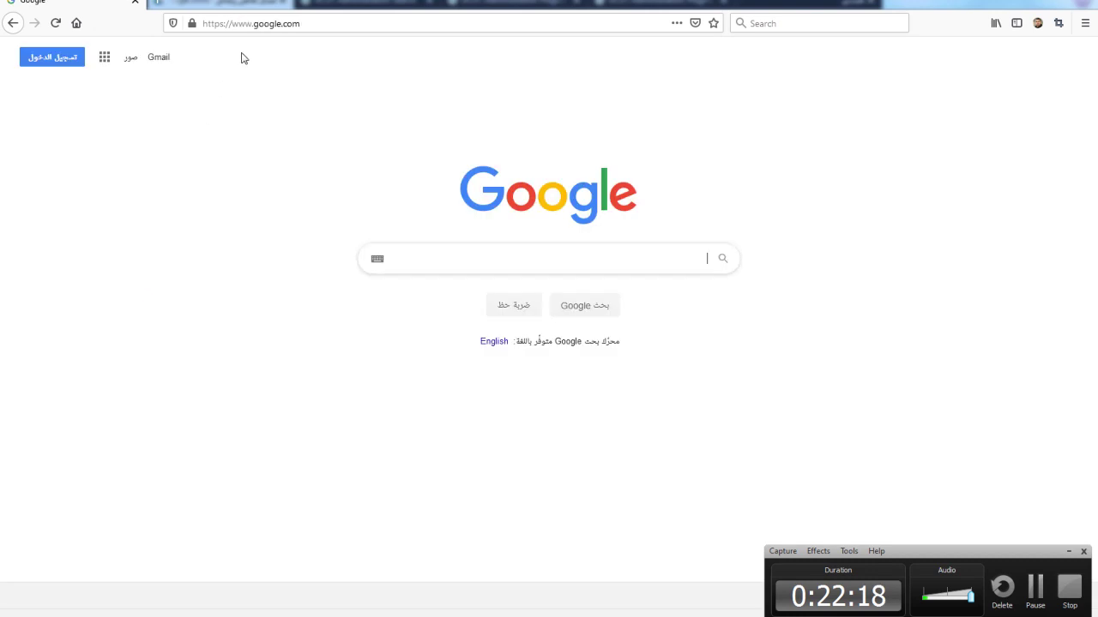
{"action": "right_click", "coordinate": [257, 24]}
{"action": "left_click", "coordinate": [291, 95]}
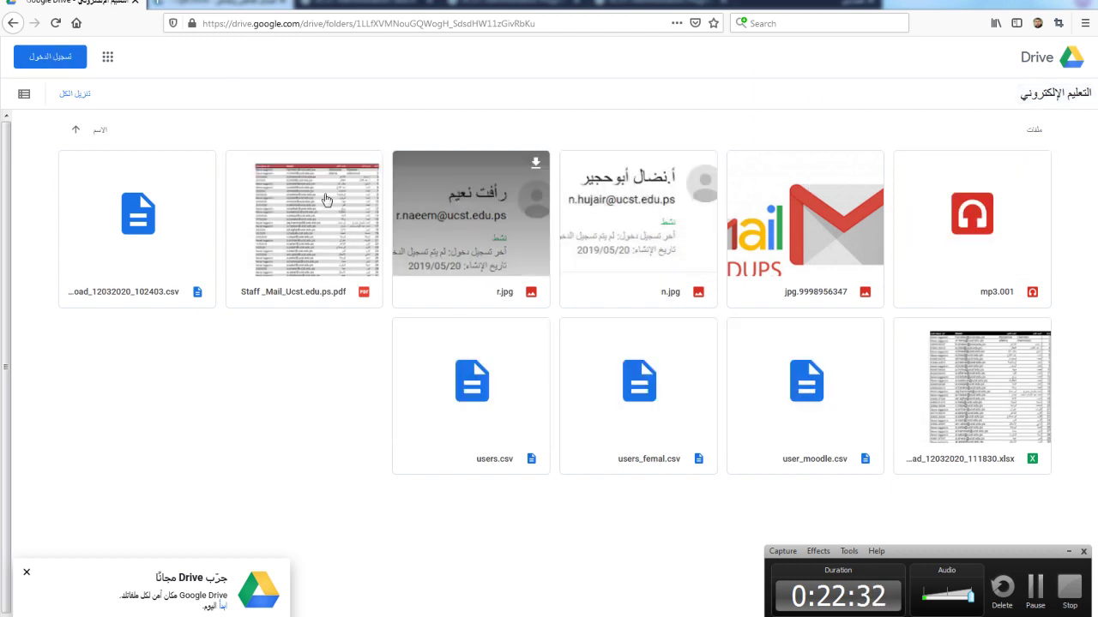
Step: Preview r.jpg and the Staff _Mail_Ucst.edu.ps.pdf file without signing in
{"action": "left_click", "coordinate": [444, 202]}
{"action": "left_click", "coordinate": [64, 163]}
{"action": "left_click", "coordinate": [315, 247]}
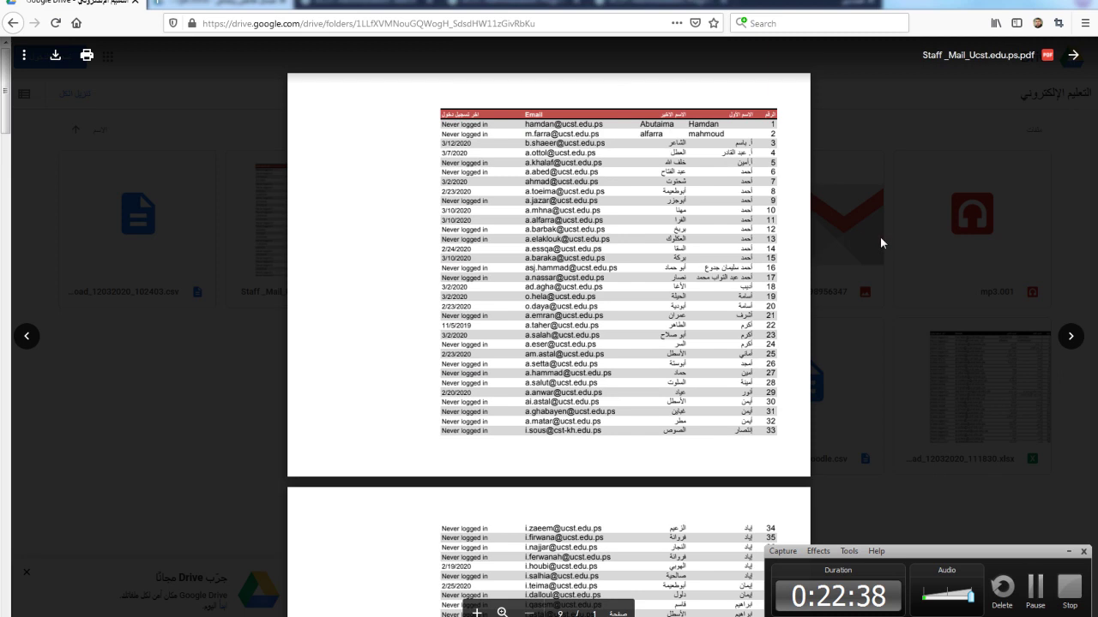
{"action": "left_click", "coordinate": [880, 236]}
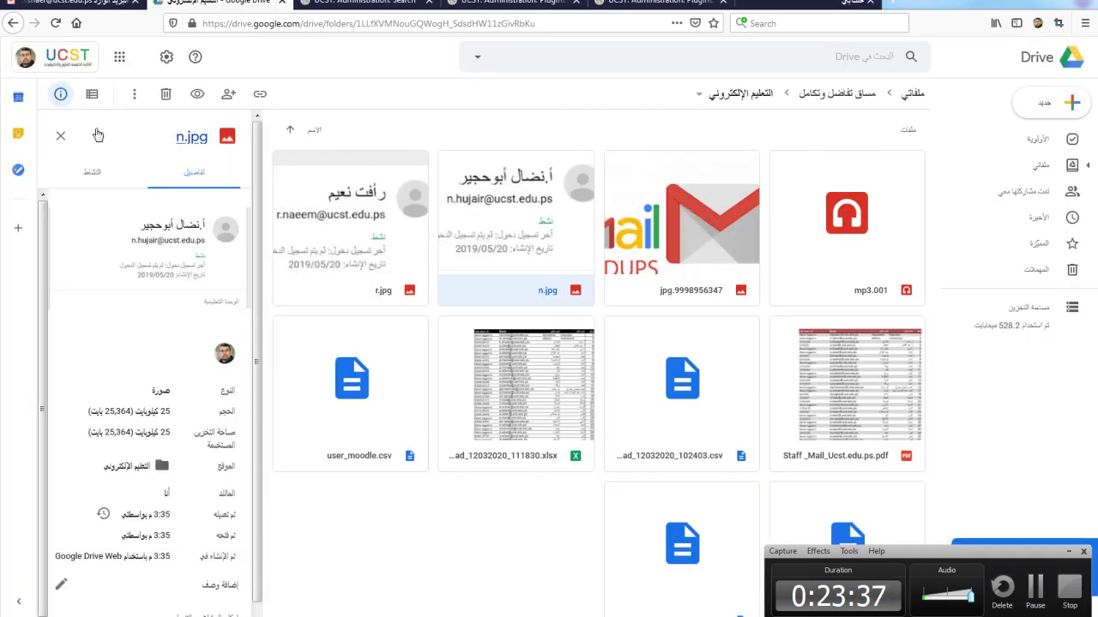
Step: View the details of the xlsx spreadsheet, then of Staff _Mail_Ucst.edu.ps.pdf
{"action": "left_click", "coordinate": [511, 354]}
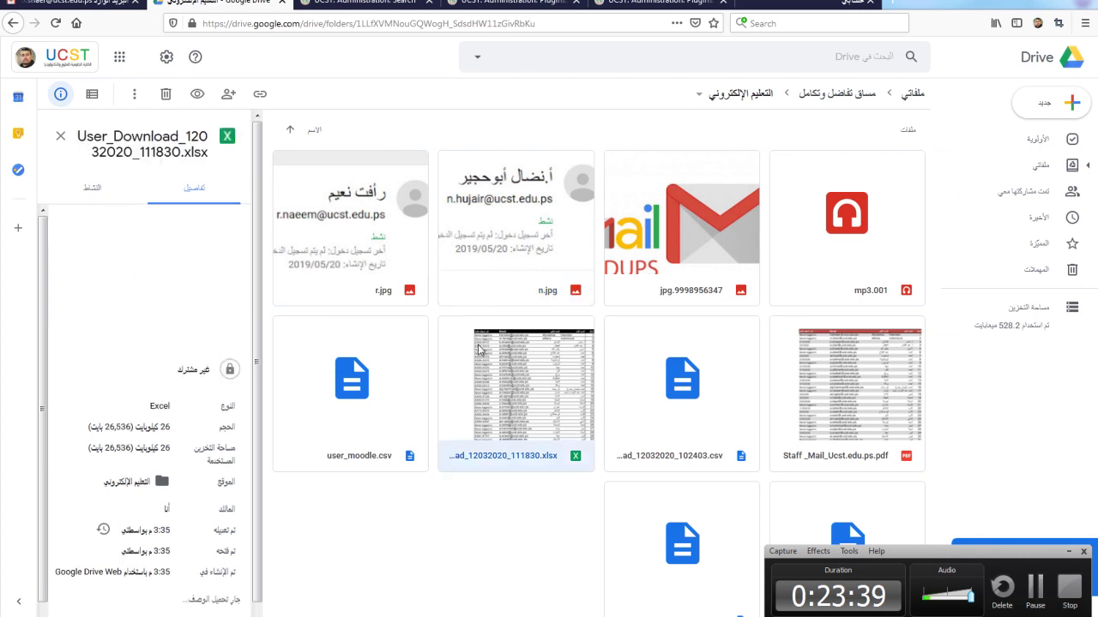
{"action": "scroll", "coordinate": [139, 367], "scroll_direction": "down", "scroll_amount": 1}
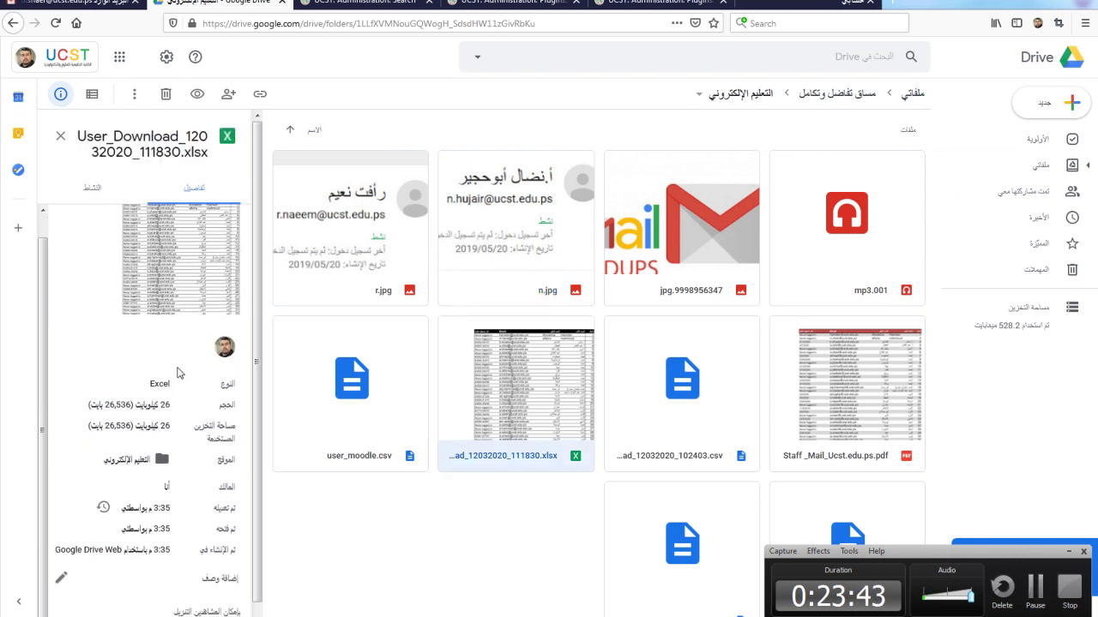
{"action": "left_click", "coordinate": [849, 412]}
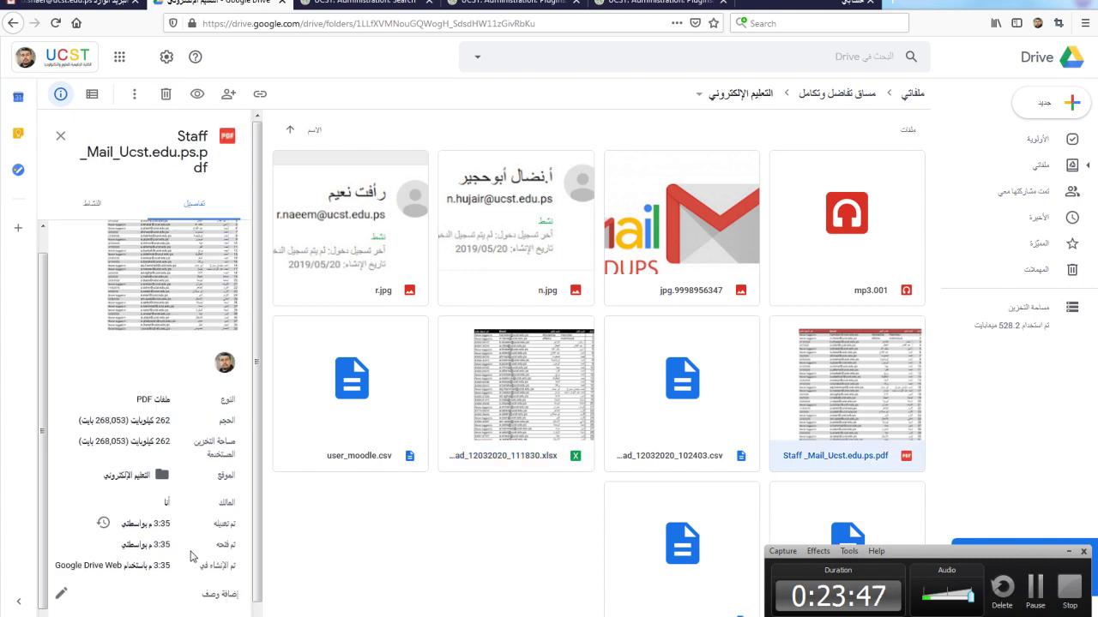
{"action": "scroll", "coordinate": [193, 611], "scroll_direction": "up", "scroll_amount": 1}
{"action": "scroll", "coordinate": [193, 612], "scroll_direction": "down", "scroll_amount": 2}
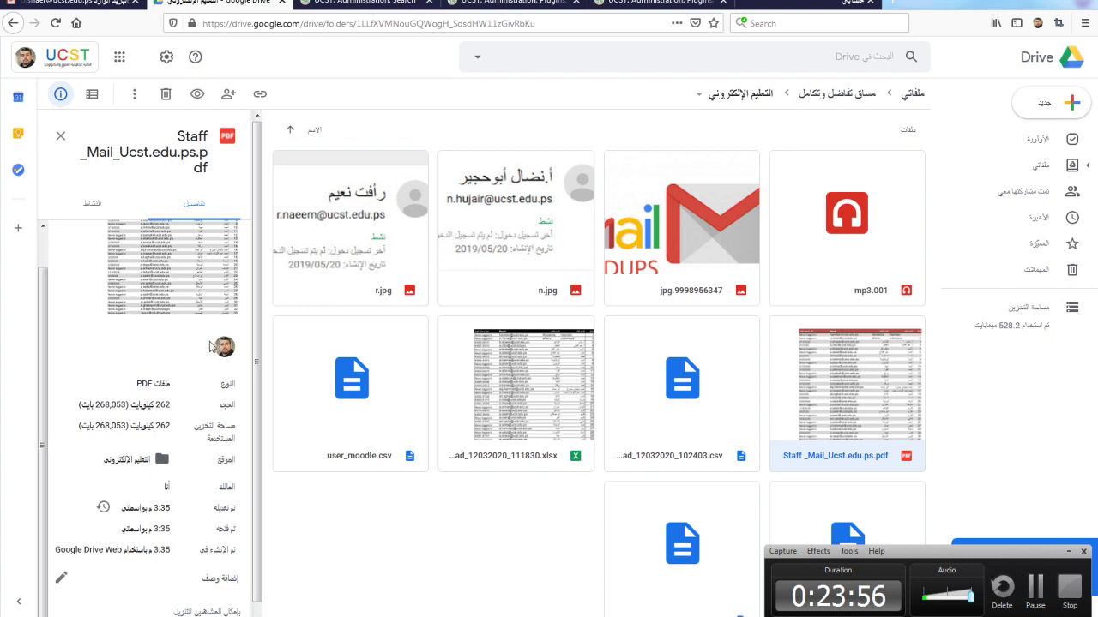
Step: Show the PDF's activity: uploaded 3:35, shared 3:36, access restricted 3:38
{"action": "left_click", "coordinate": [101, 206]}
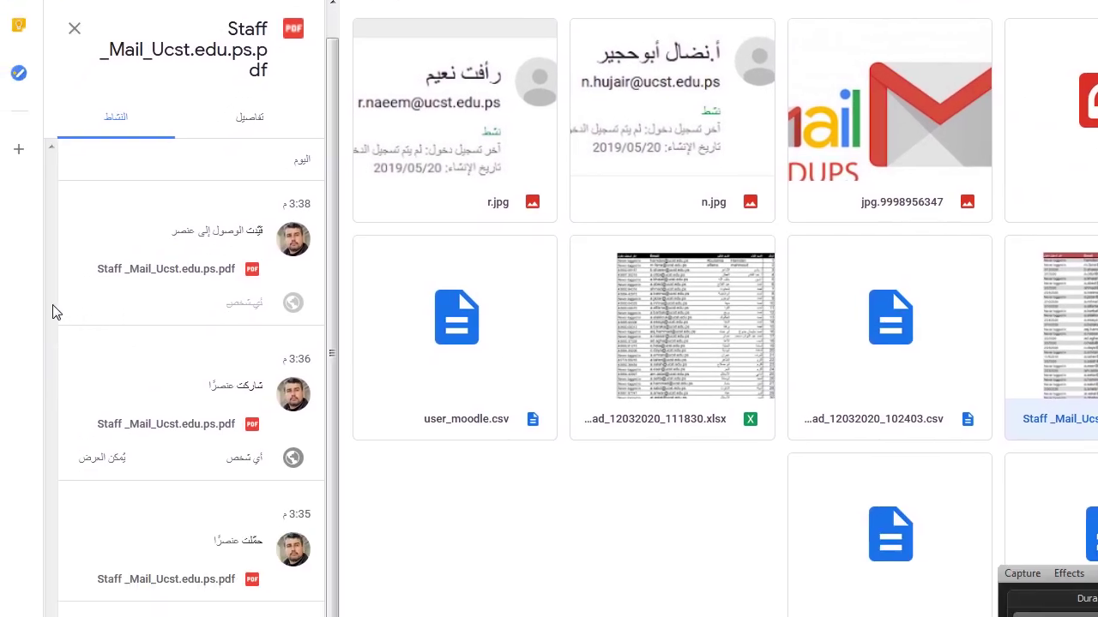
{"action": "scroll", "coordinate": [333, 286], "scroll_direction": "up", "scroll_amount": 1}
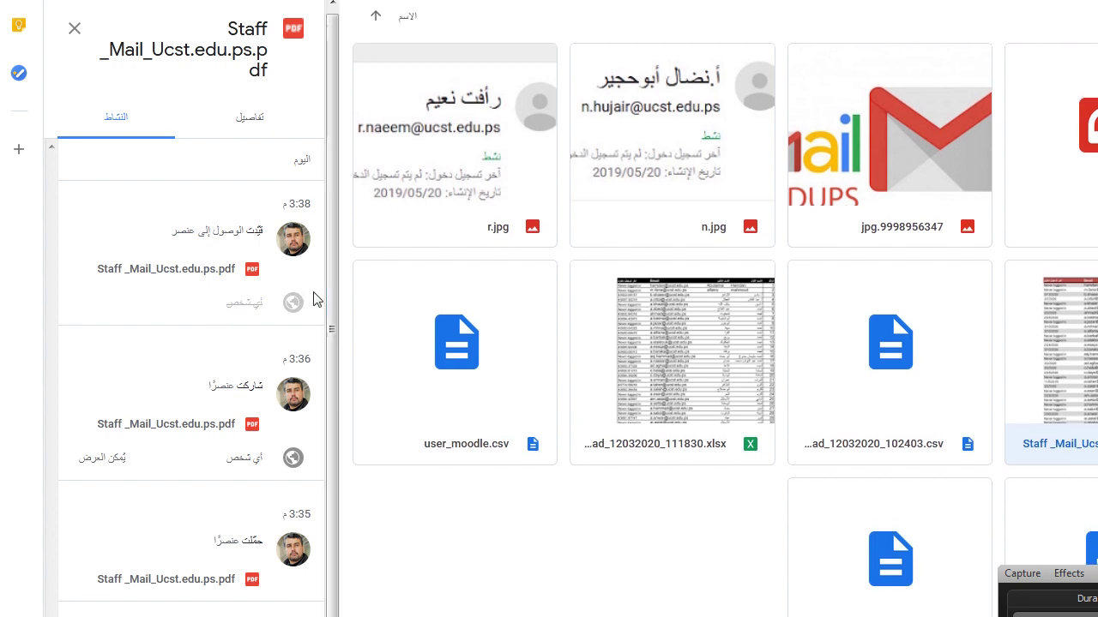
{"action": "scroll", "coordinate": [721, 189], "scroll_direction": "up", "scroll_amount": 1}
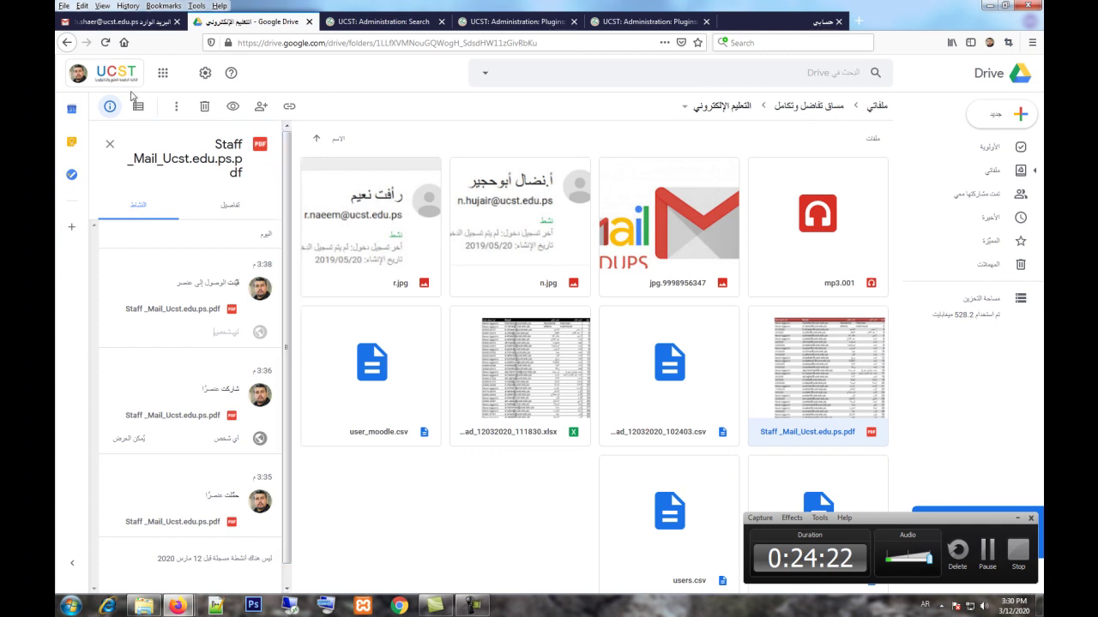
Step: Open Google Chat from the apps grid and start a direct message with a frequent contact
{"action": "left_click", "coordinate": [172, 76]}
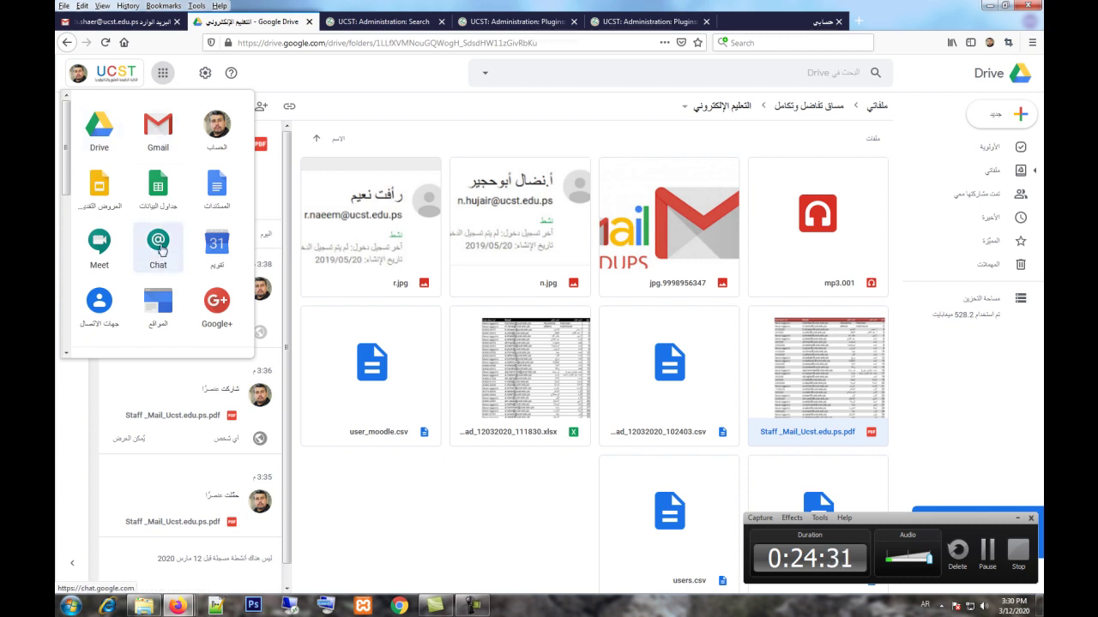
{"action": "left_click", "coordinate": [160, 250]}
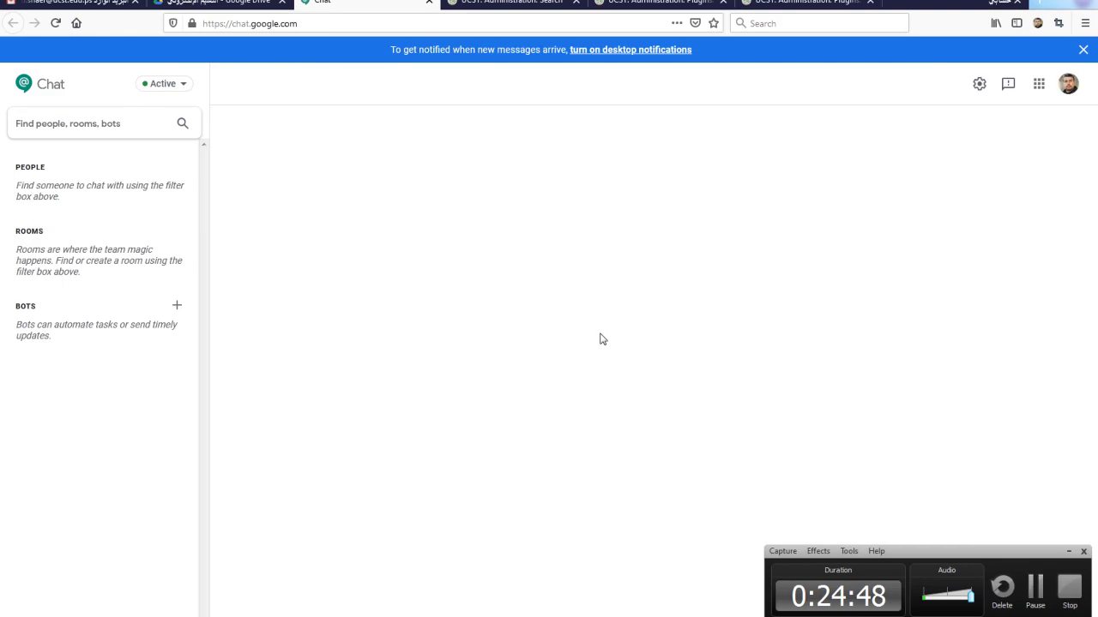
{"action": "left_click", "coordinate": [102, 125]}
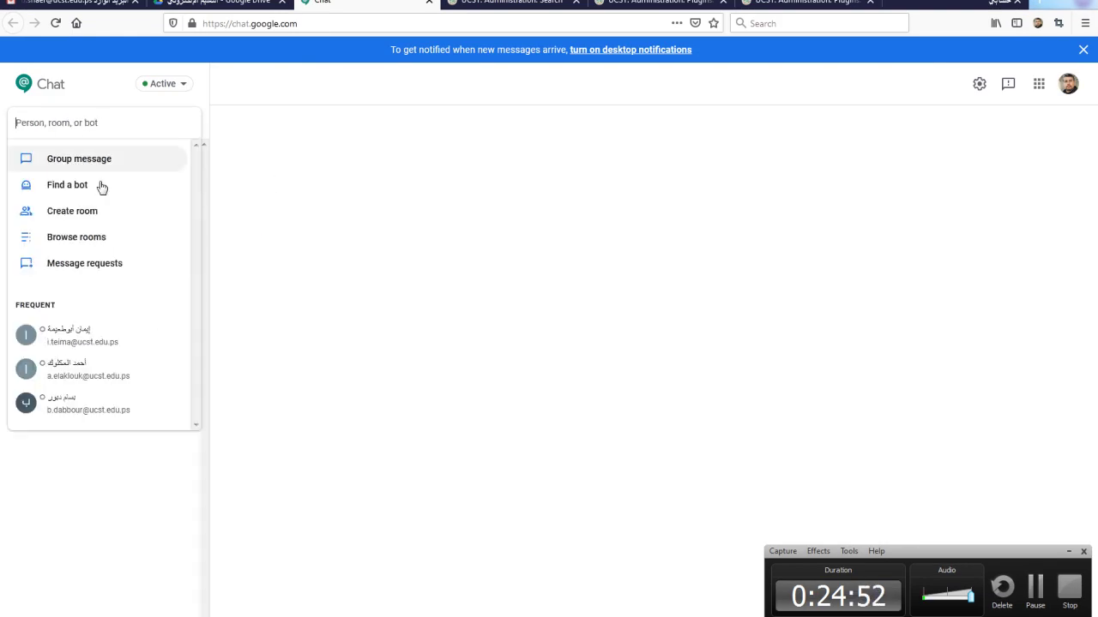
{"action": "left_click", "coordinate": [62, 377]}
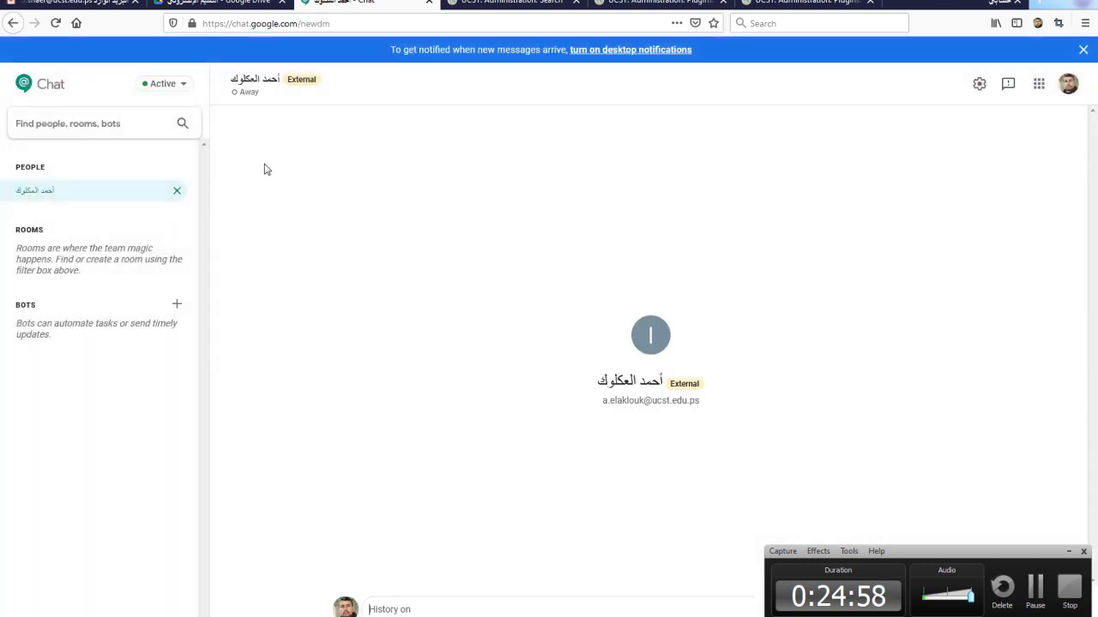
Step: Write the greeting السلام عليكم to the colleague, then return to Google Drive
{"action": "left_click", "coordinate": [415, 609]}
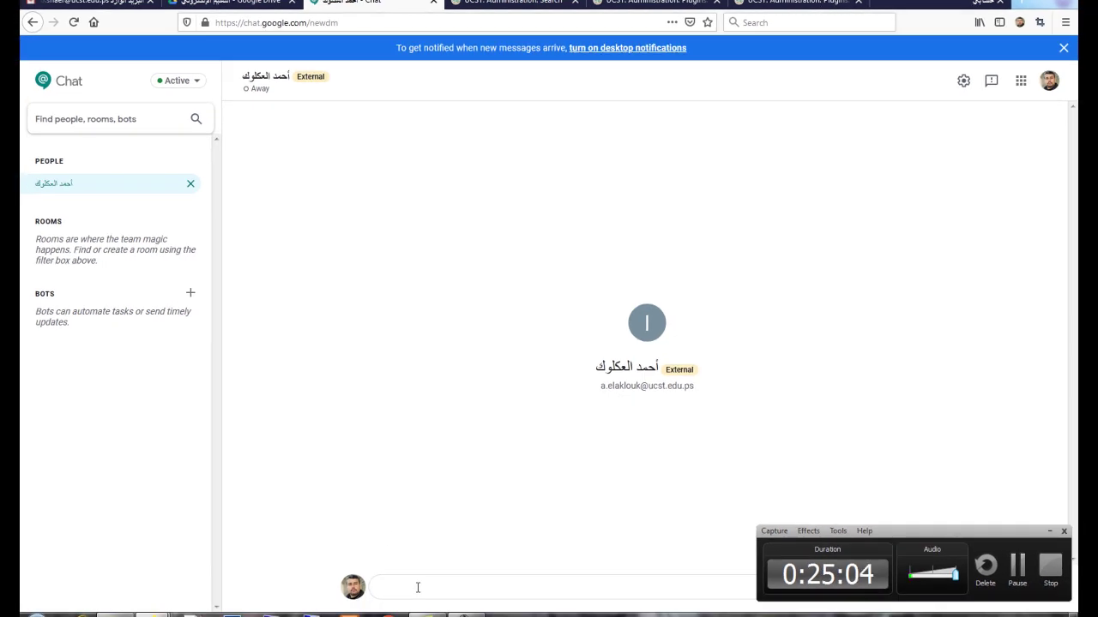
{"action": "type", "text": "ا"}
{"action": "left_click", "coordinate": [1049, 531]}
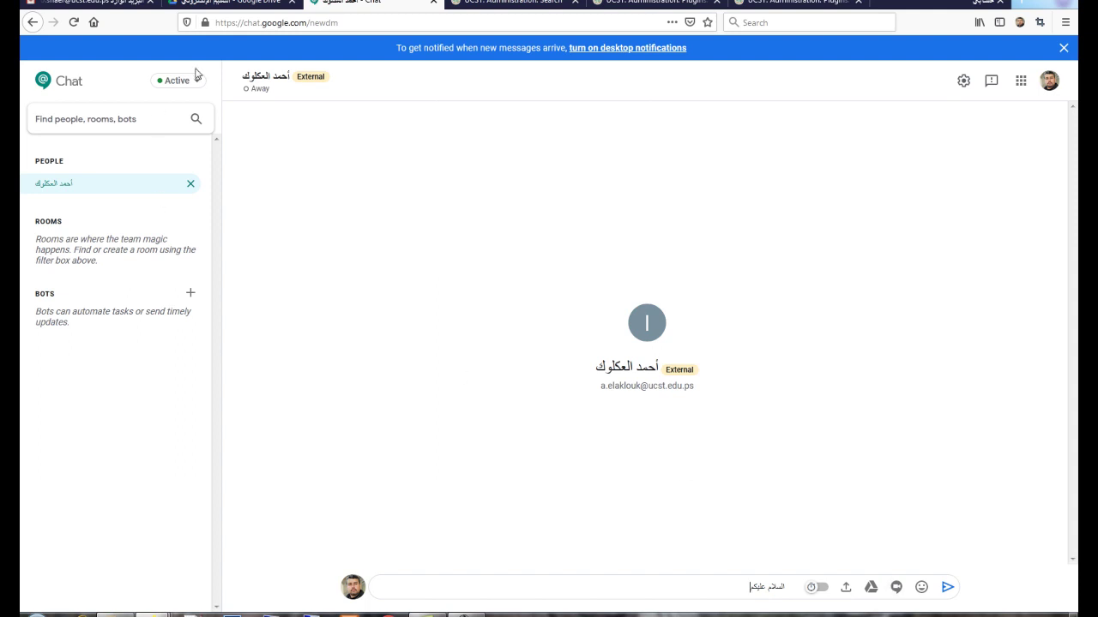
{"action": "left_click", "coordinate": [229, 3]}
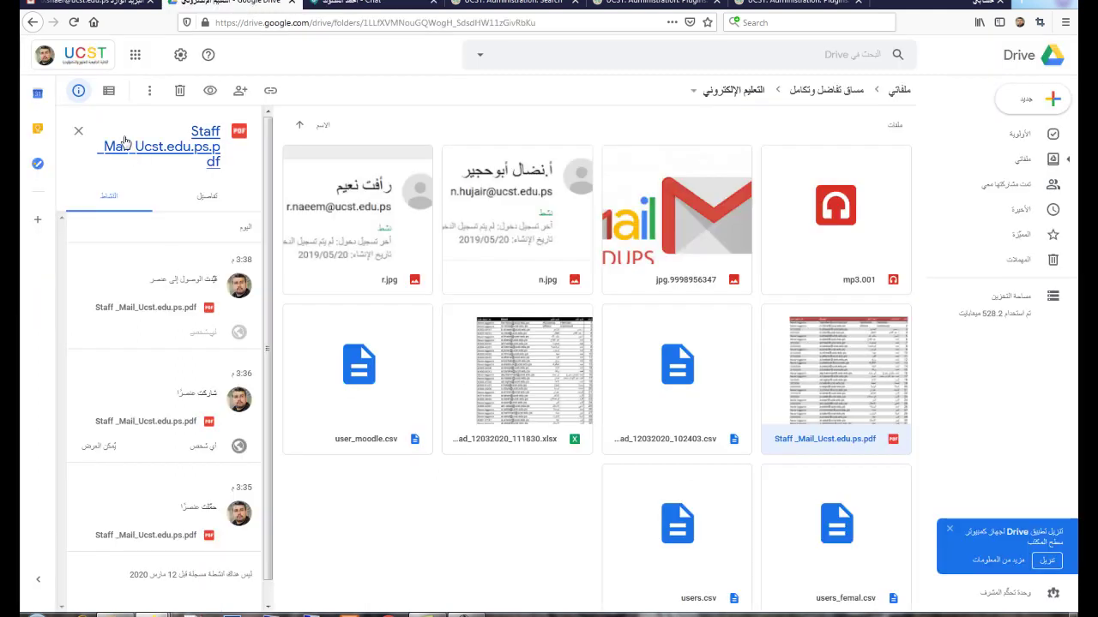
Step: Open Google Keep from the apps grid and show the Reminders view
{"action": "left_click", "coordinate": [135, 54]}
{"action": "scroll", "coordinate": [119, 202], "scroll_direction": "down", "scroll_amount": 2}
{"action": "scroll", "coordinate": [118, 203], "scroll_direction": "down", "scroll_amount": 5}
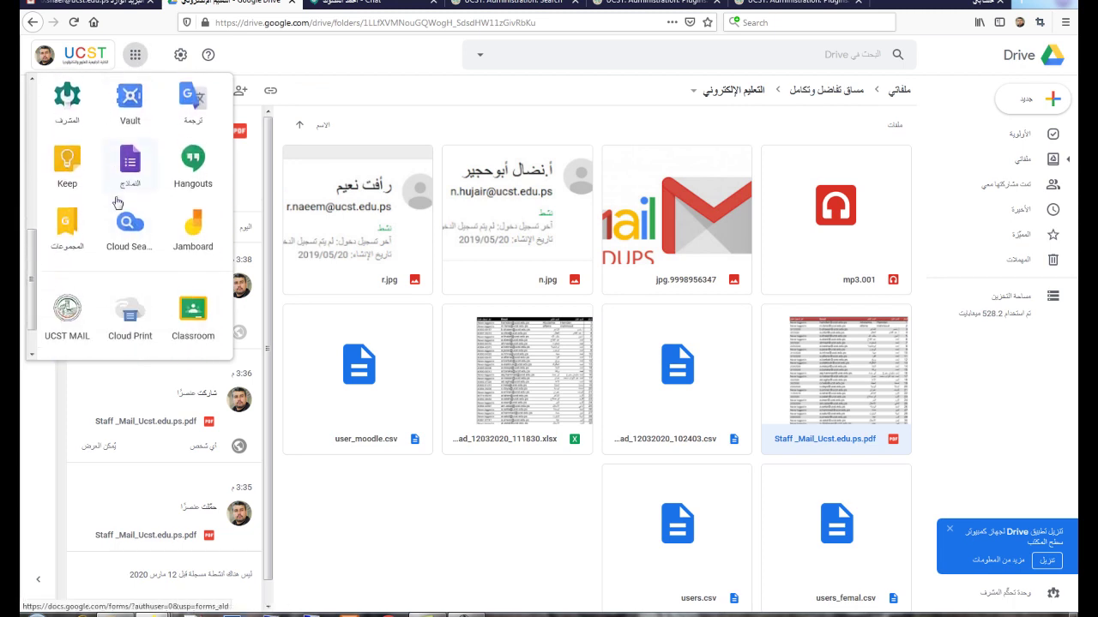
{"action": "left_click", "coordinate": [67, 157]}
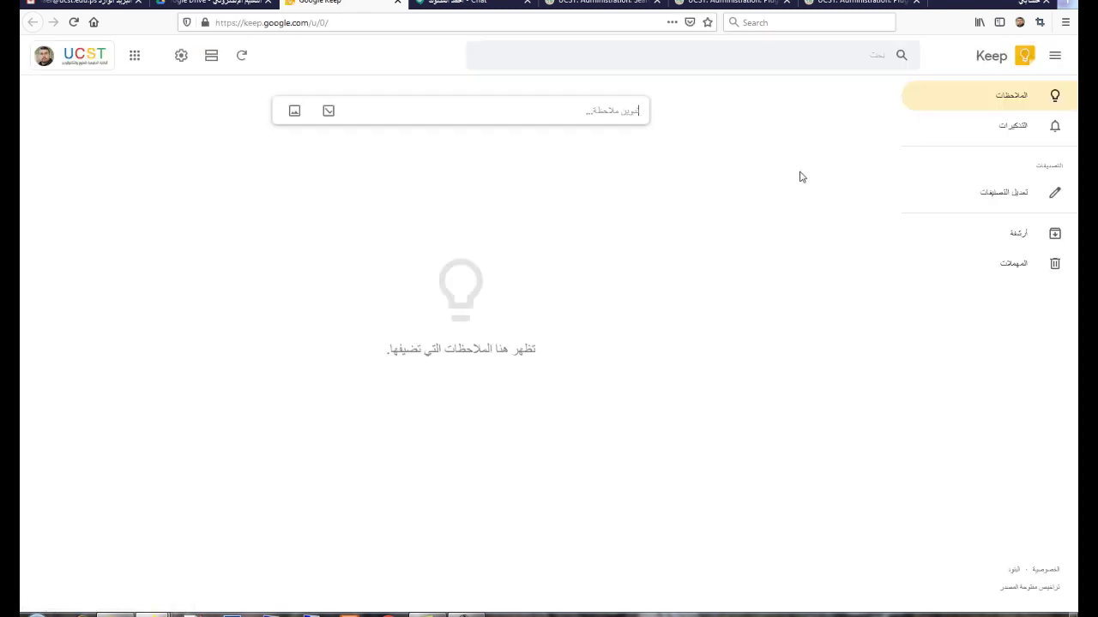
{"action": "left_click", "coordinate": [993, 131]}
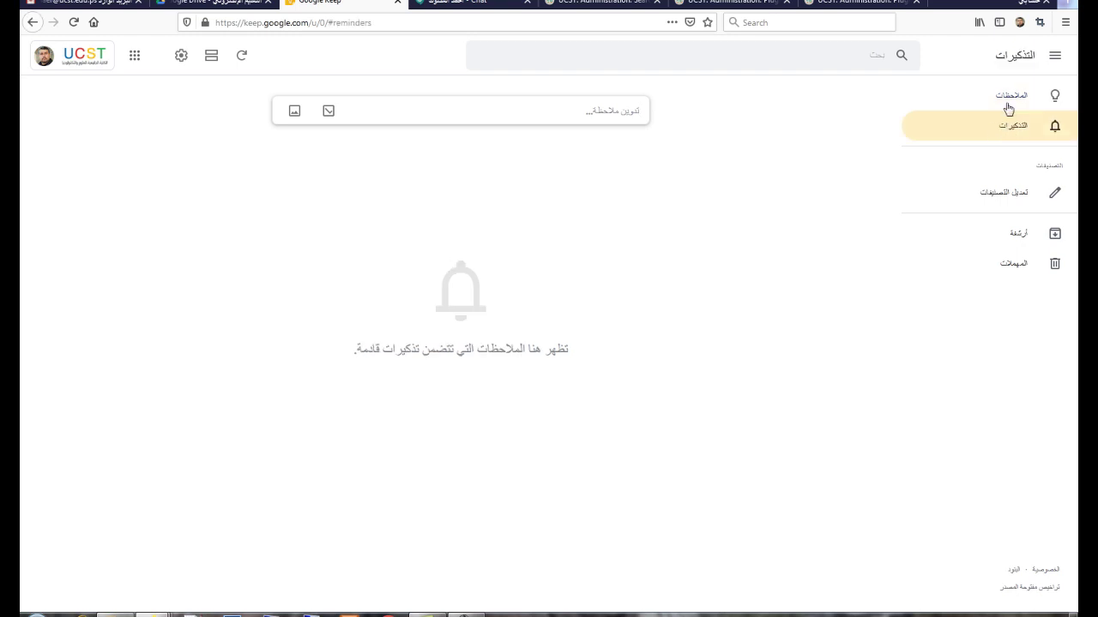
{"action": "left_click", "coordinate": [1004, 106]}
{"action": "left_click", "coordinate": [1006, 131]}
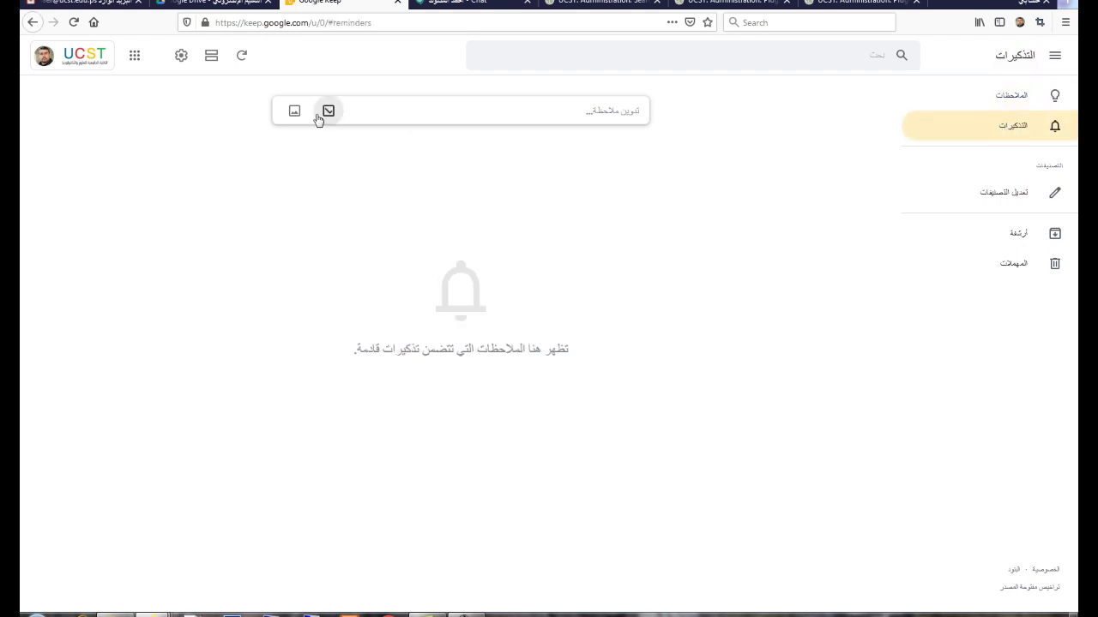
Step: Create a note reading تسليم بيانات المحاضرين غدا with a reminder today at 6:30 PM
{"action": "left_click", "coordinate": [434, 109]}
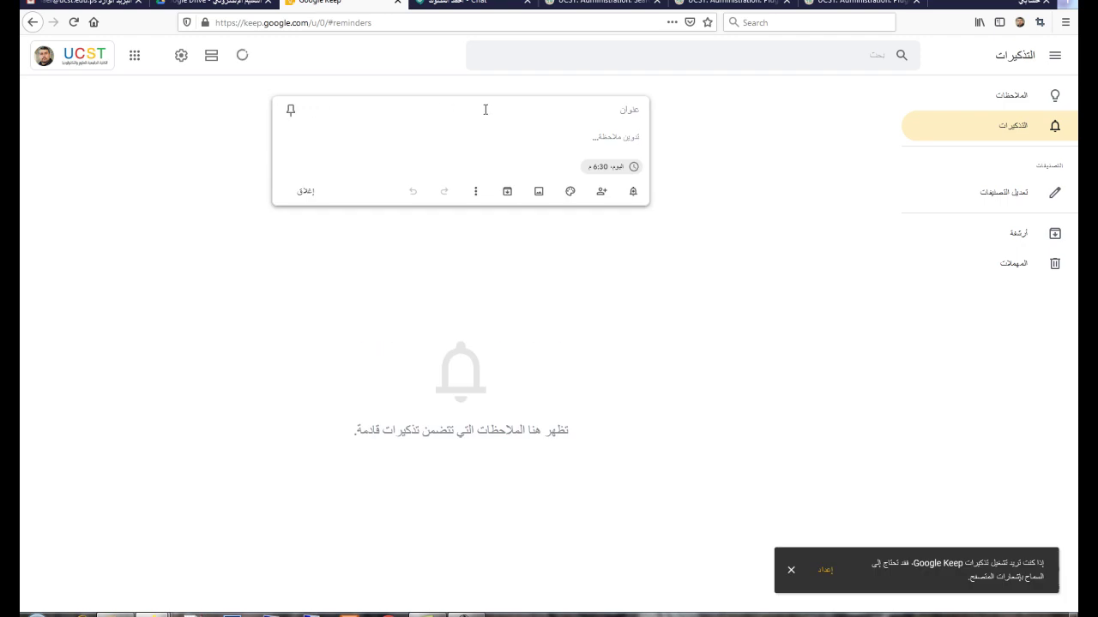
{"action": "left_click", "coordinate": [561, 135]}
{"action": "type", "text": "تسليم بيانات المحاضرين غدا"}
{"action": "left_click", "coordinate": [606, 167]}
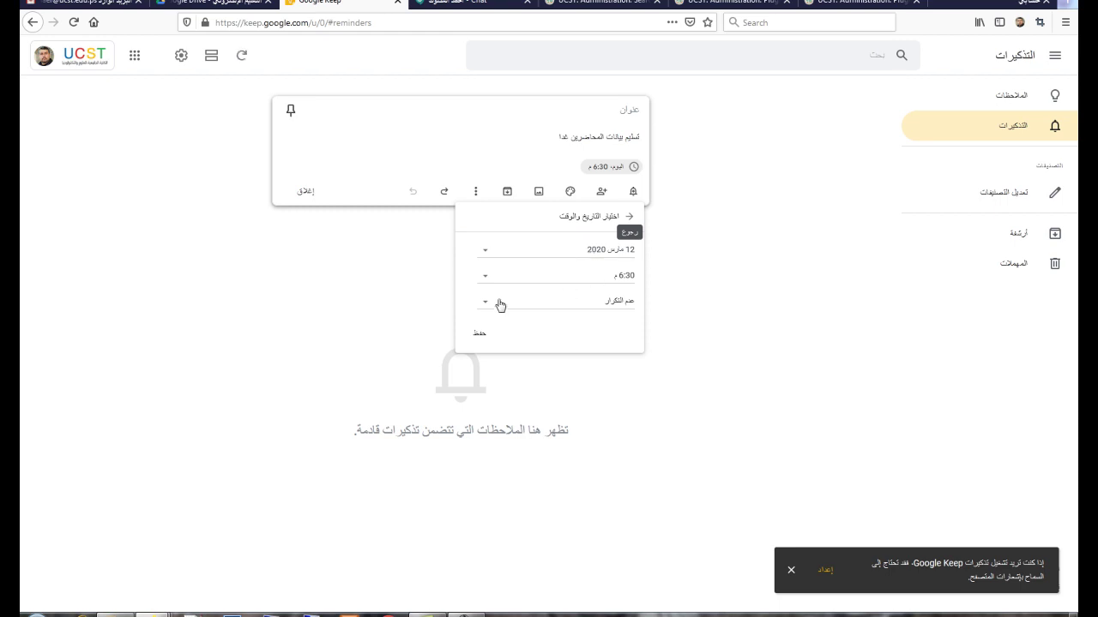
{"action": "left_click", "coordinate": [480, 334]}
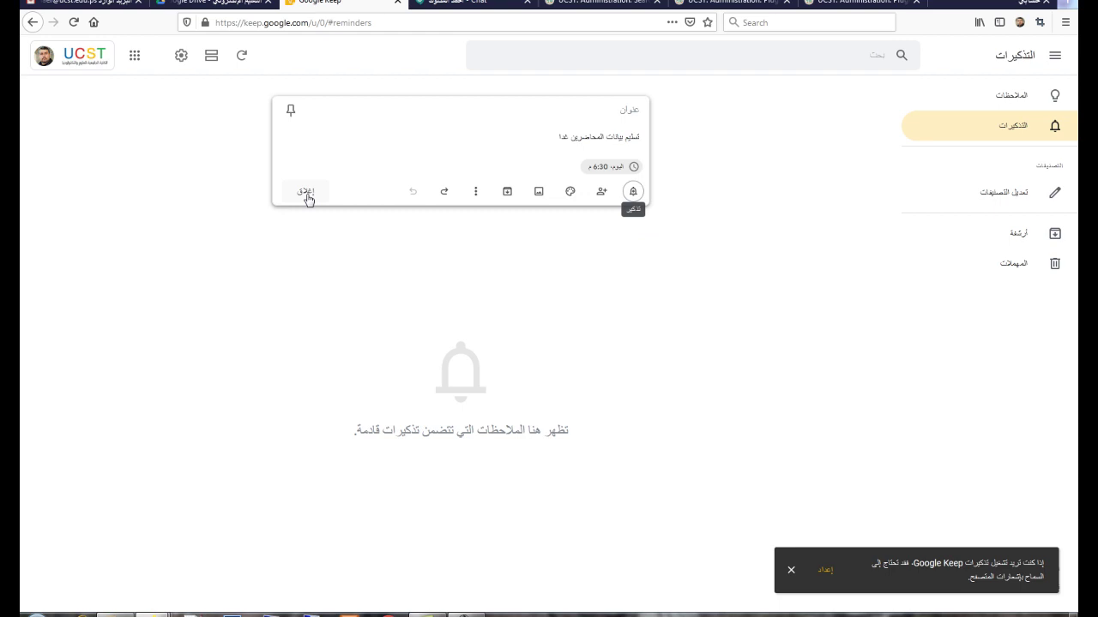
{"action": "left_click", "coordinate": [619, 167]}
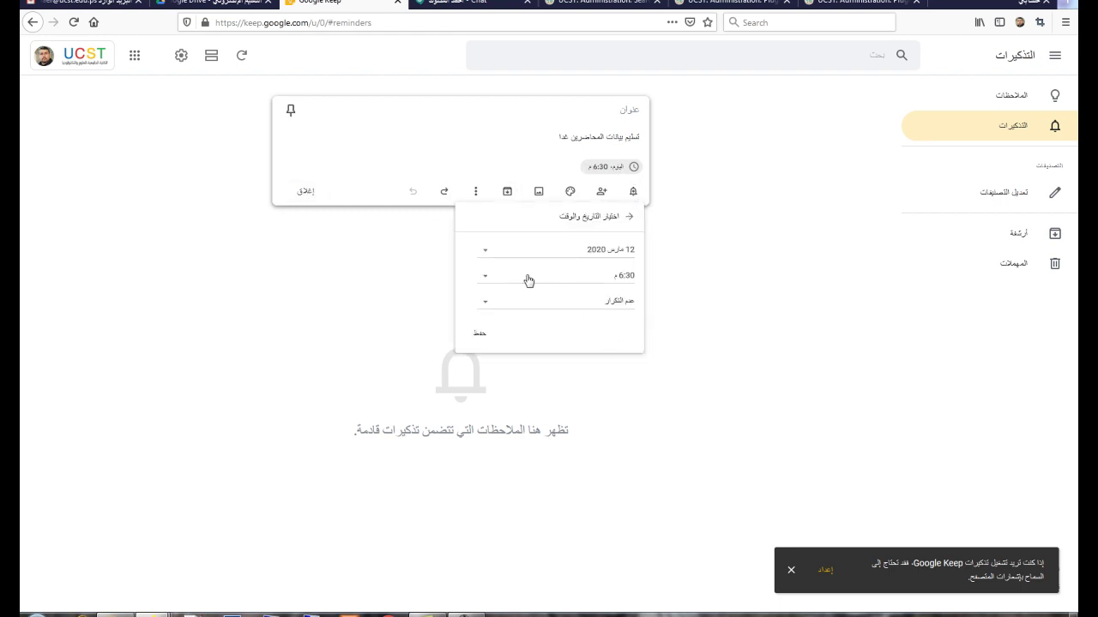
{"action": "left_click", "coordinate": [480, 336]}
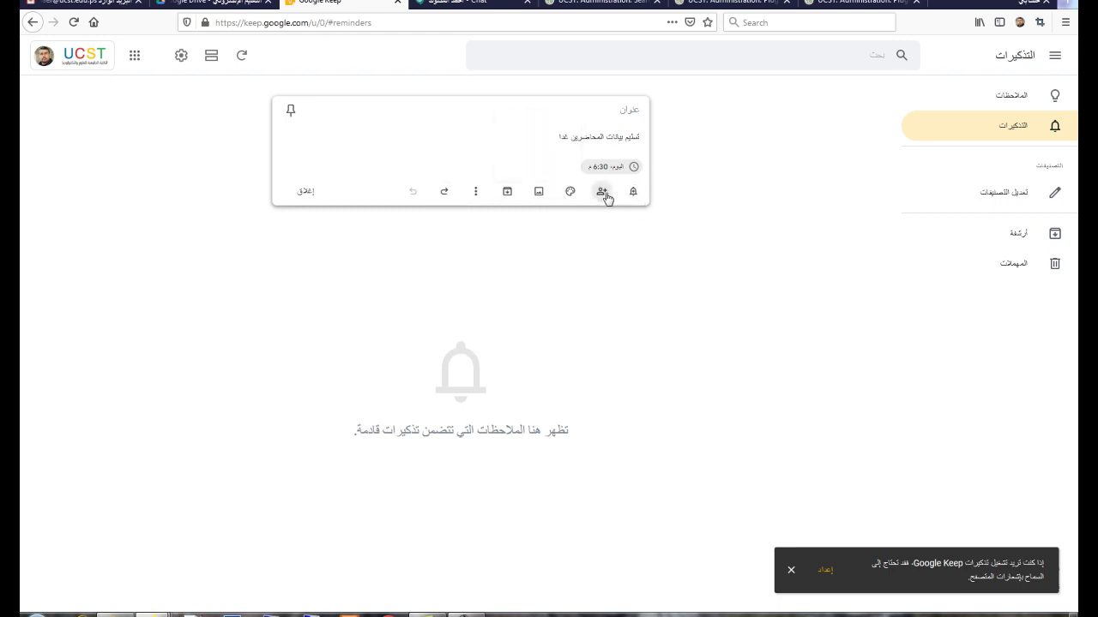
Step: Share the note with the suggested colleague as a collaborator and close it
{"action": "left_click", "coordinate": [602, 192]}
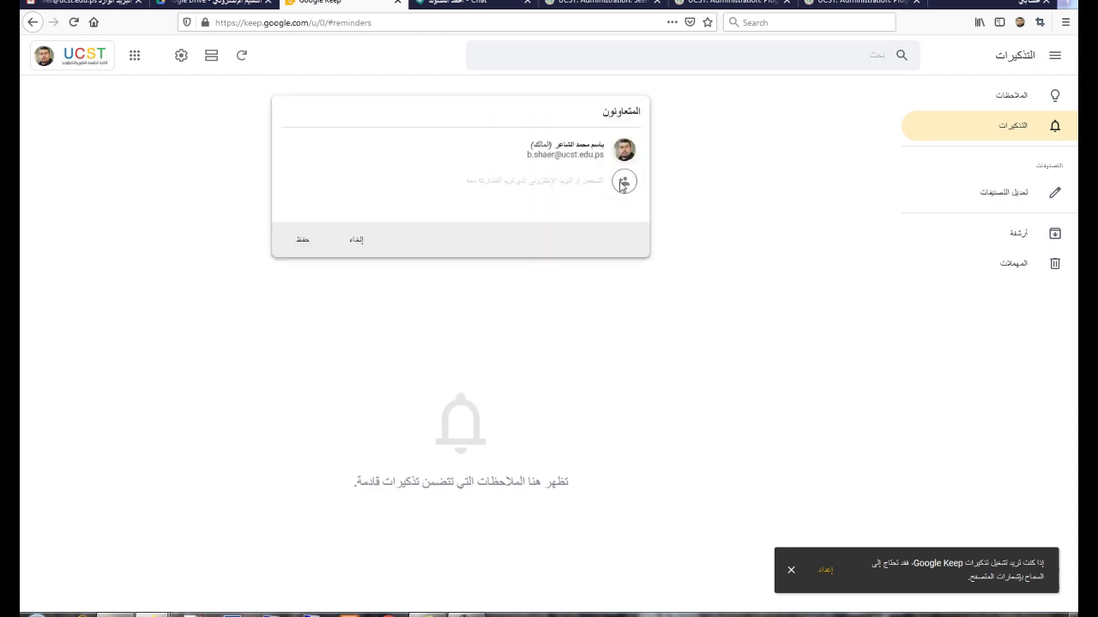
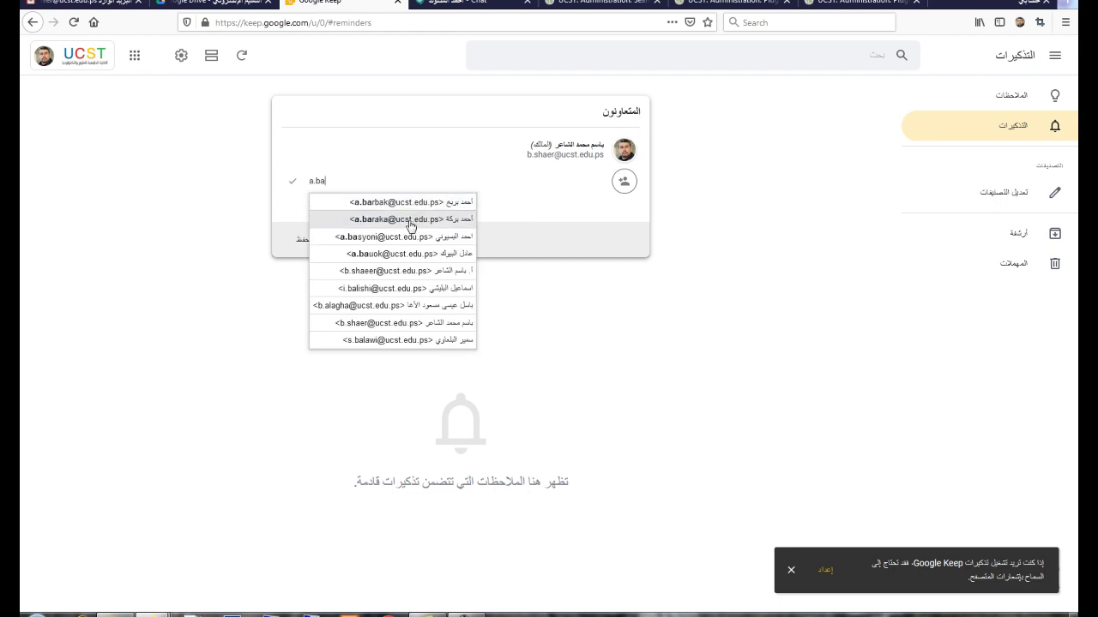
{"action": "left_click", "coordinate": [403, 222]}
{"action": "left_click", "coordinate": [303, 243]}
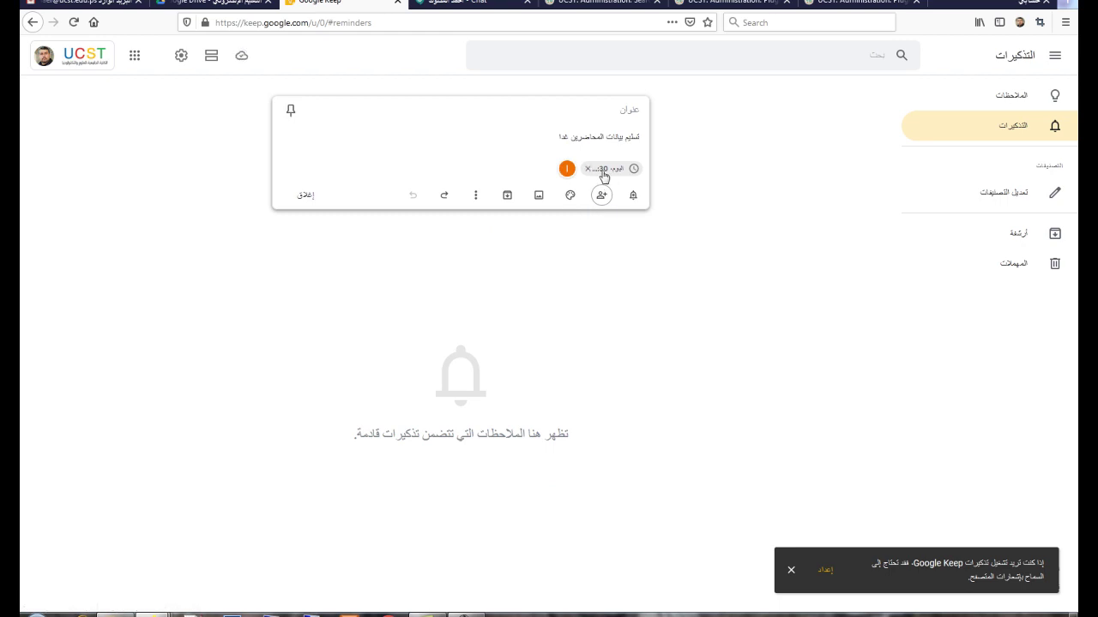
{"action": "left_click", "coordinate": [303, 203]}
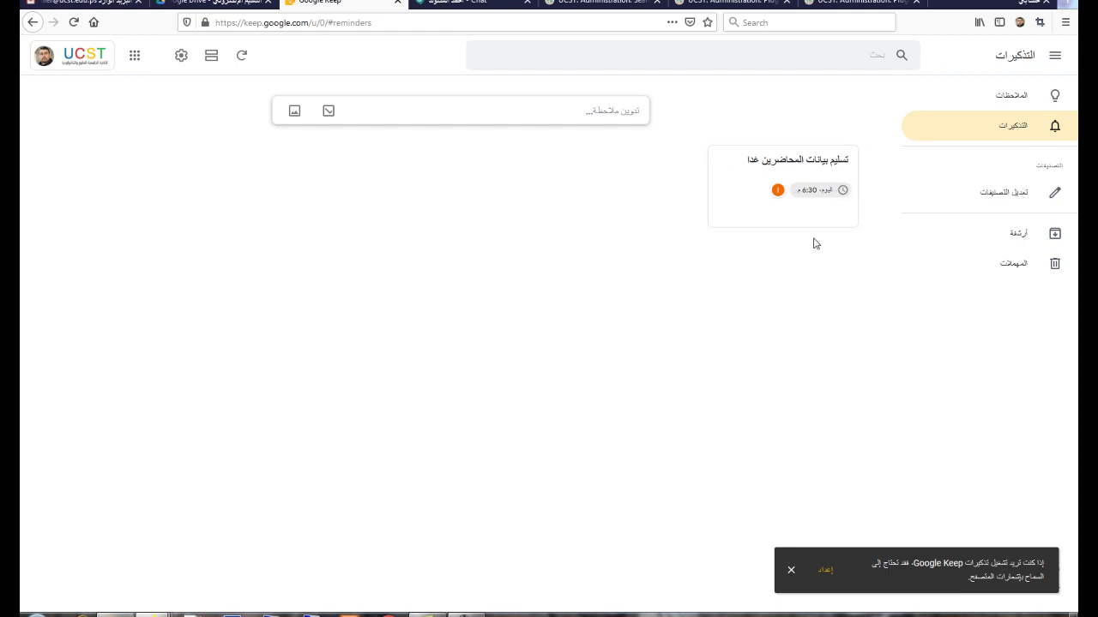
Step: Start a second reminder note reading تسليم تصميمات المحاضرات
{"action": "left_click", "coordinate": [578, 111]}
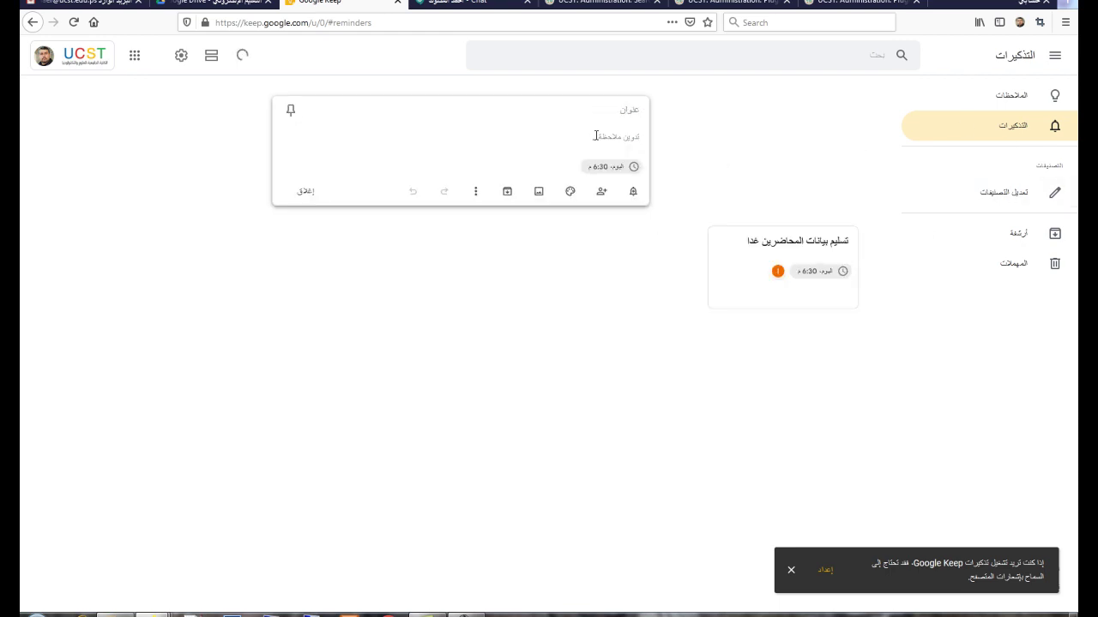
{"action": "type", "text": "أ"}
{"action": "key", "text": "BackSpace"}
{"action": "key", "text": "BackSpace"}
{"action": "type", "text": "ت"}
Step: Add another colleague from the suggestions as a collaborator and close the note
{"action": "left_click", "coordinate": [601, 191]}
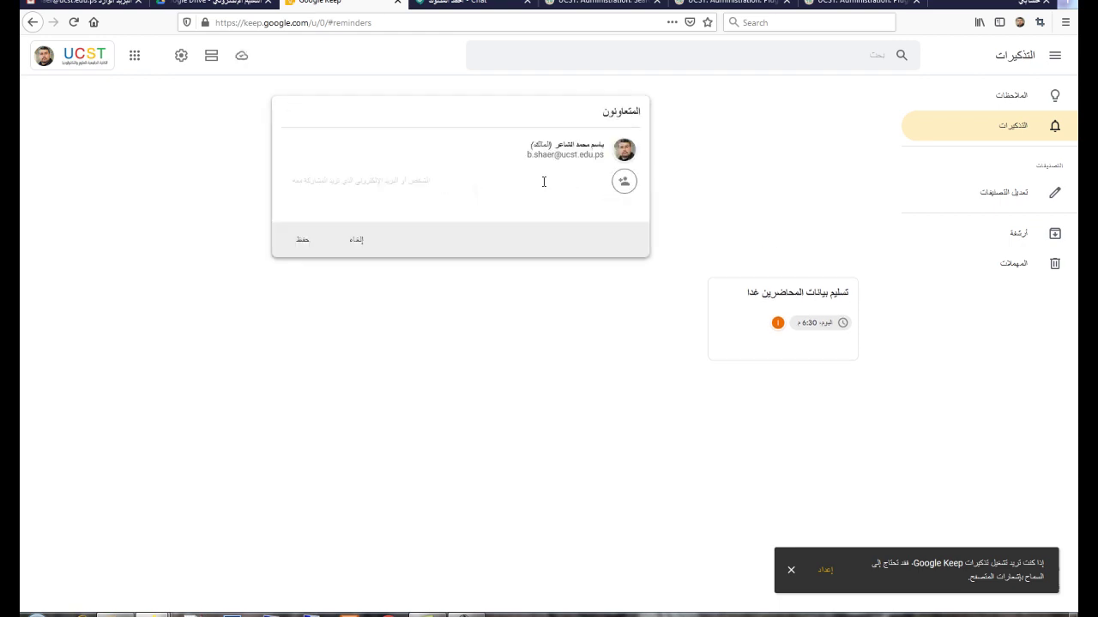
{"action": "type", "text": "ا"}
{"action": "key", "text": "BackSpace"}
{"action": "type", "text": "m.sh"}
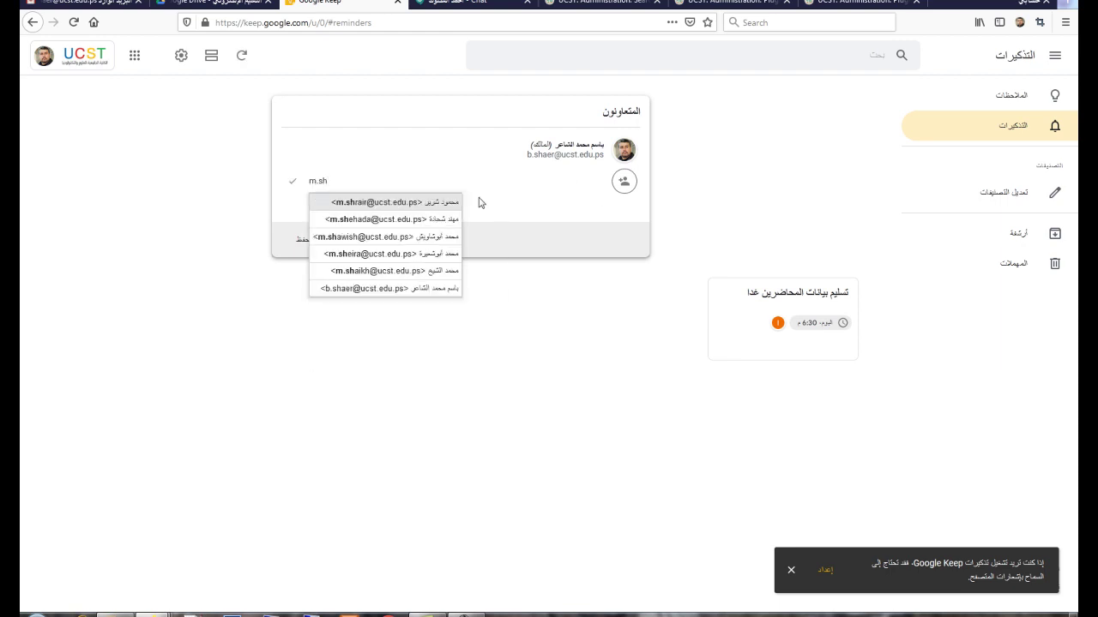
{"action": "left_click", "coordinate": [411, 238]}
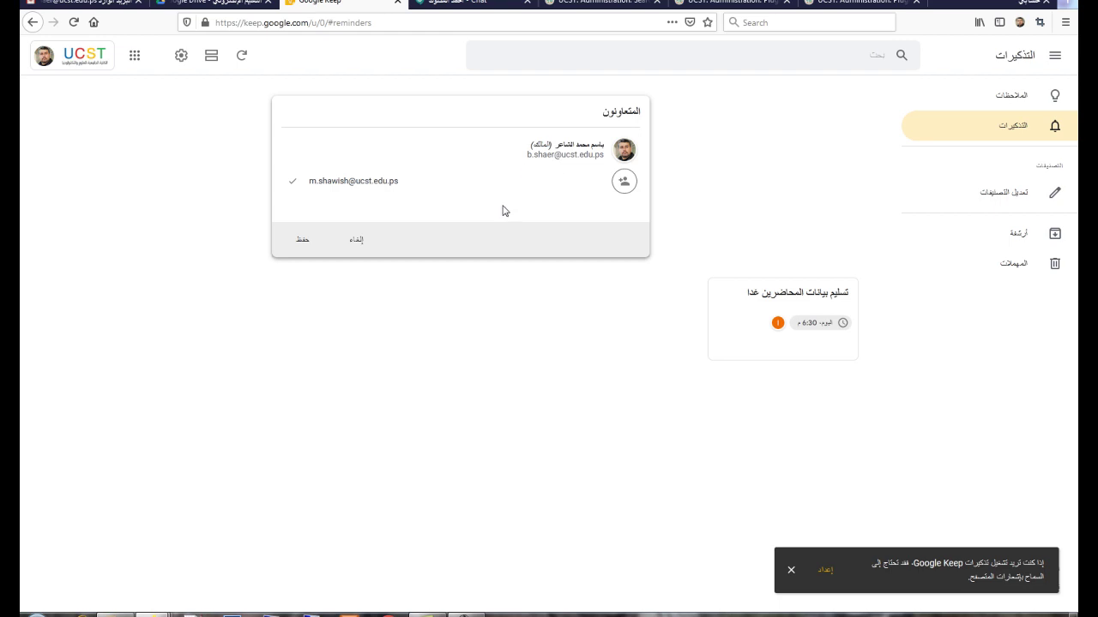
{"action": "left_click", "coordinate": [309, 242]}
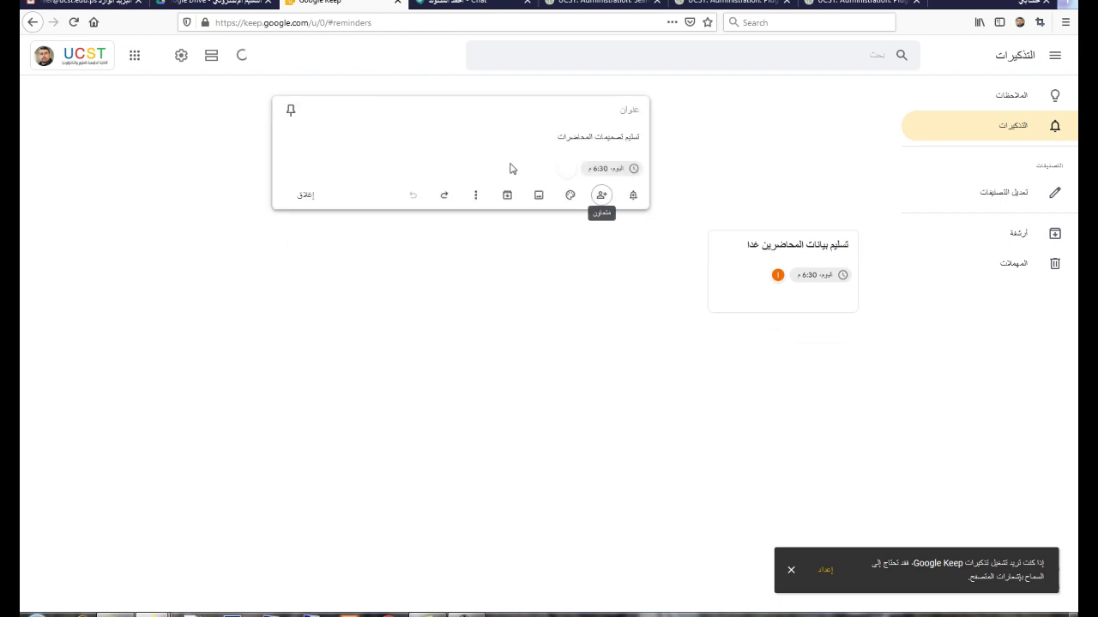
{"action": "left_click", "coordinate": [306, 197]}
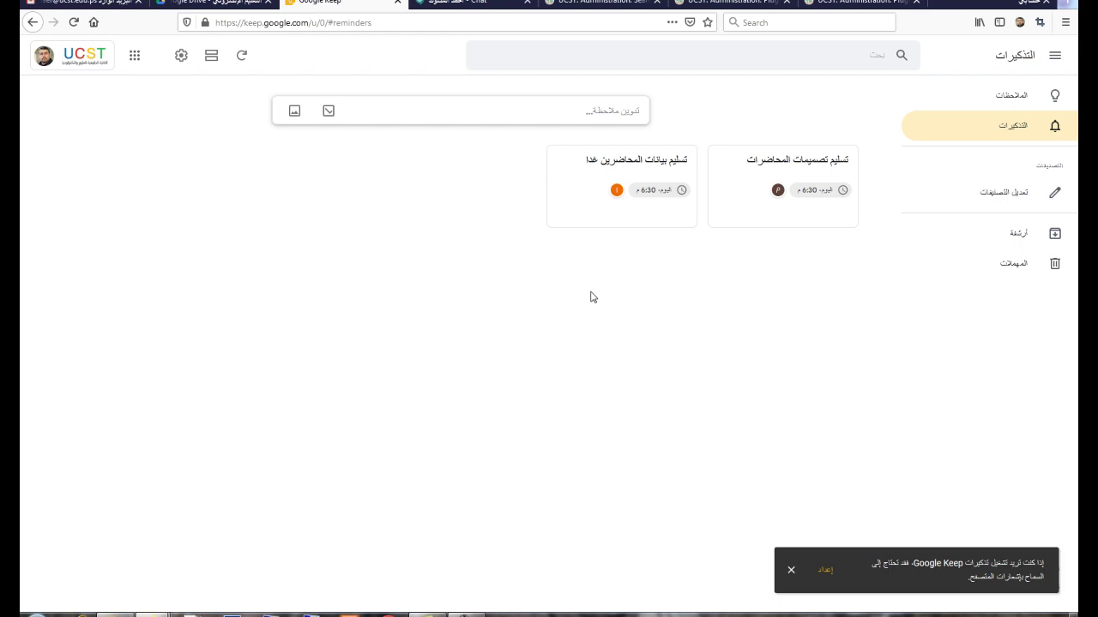
{"action": "left_click", "coordinate": [136, 58]}
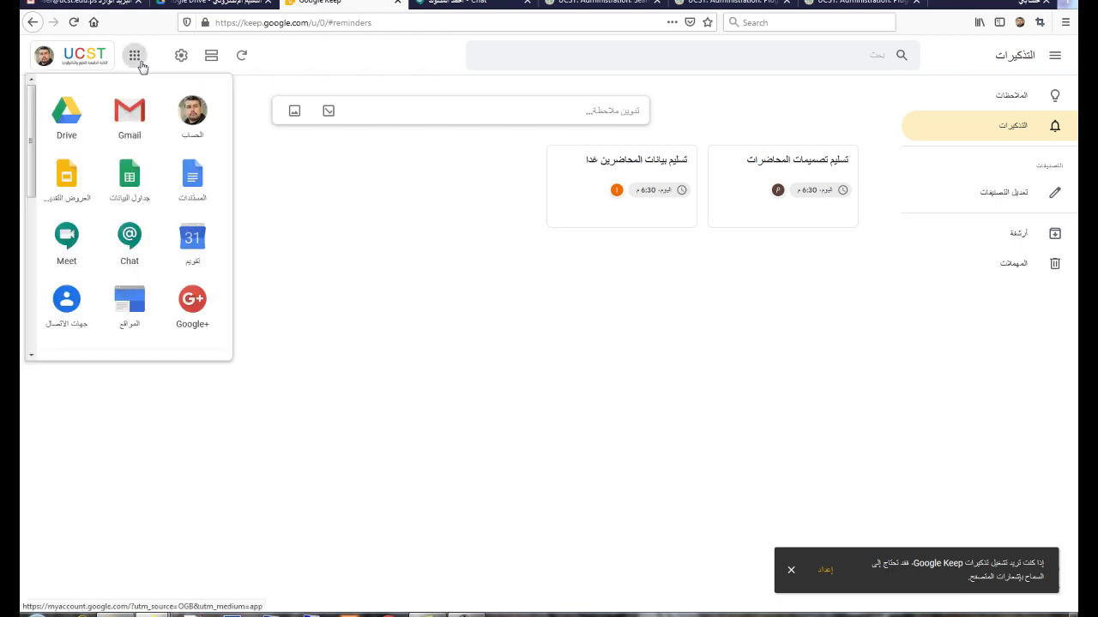
{"action": "scroll", "coordinate": [152, 186], "scroll_direction": "down", "scroll_amount": 3}
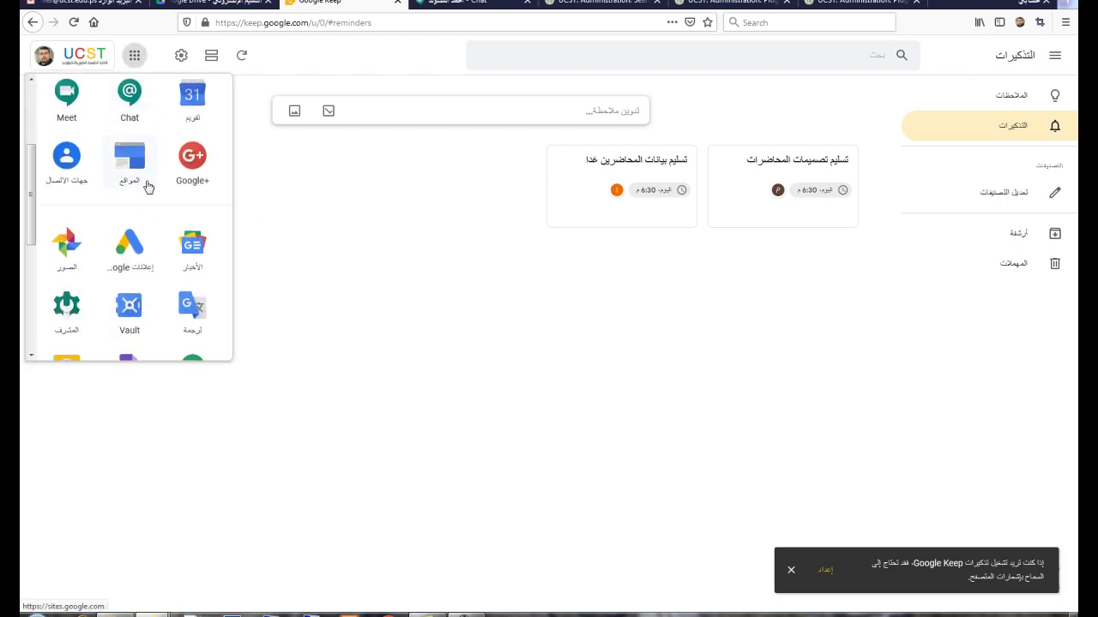
{"action": "scroll", "coordinate": [148, 186], "scroll_direction": "down", "scroll_amount": 5}
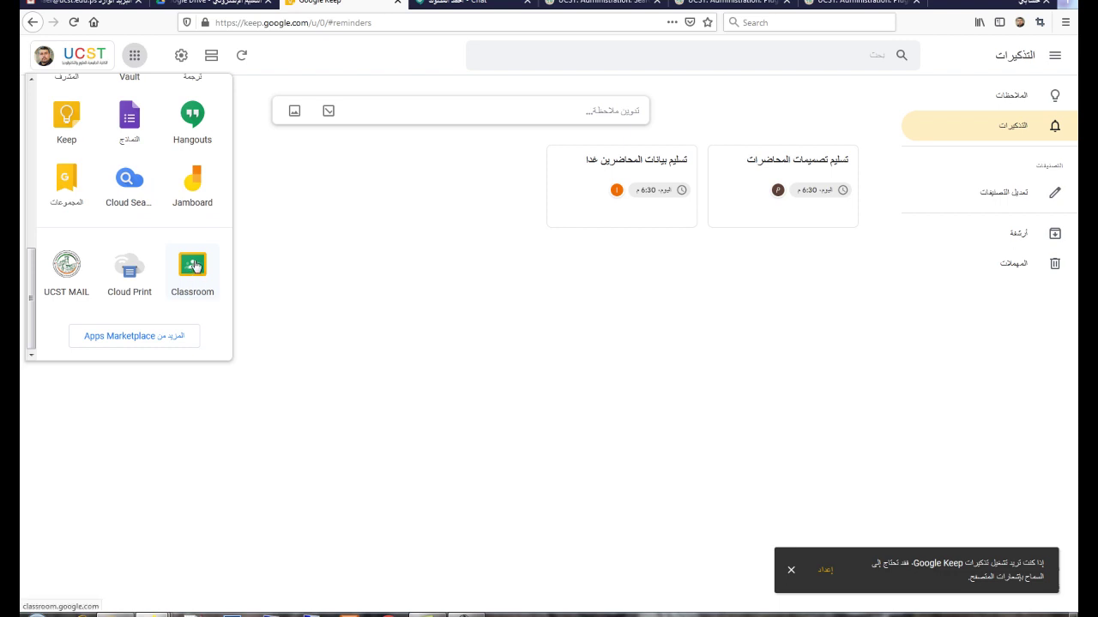
{"action": "left_click", "coordinate": [360, 291]}
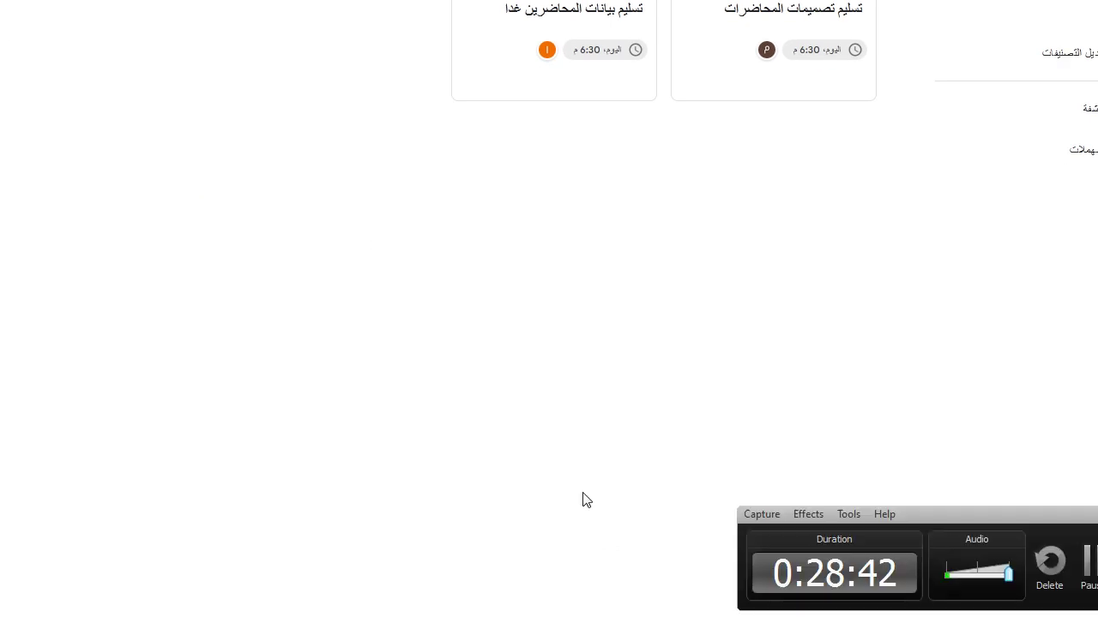